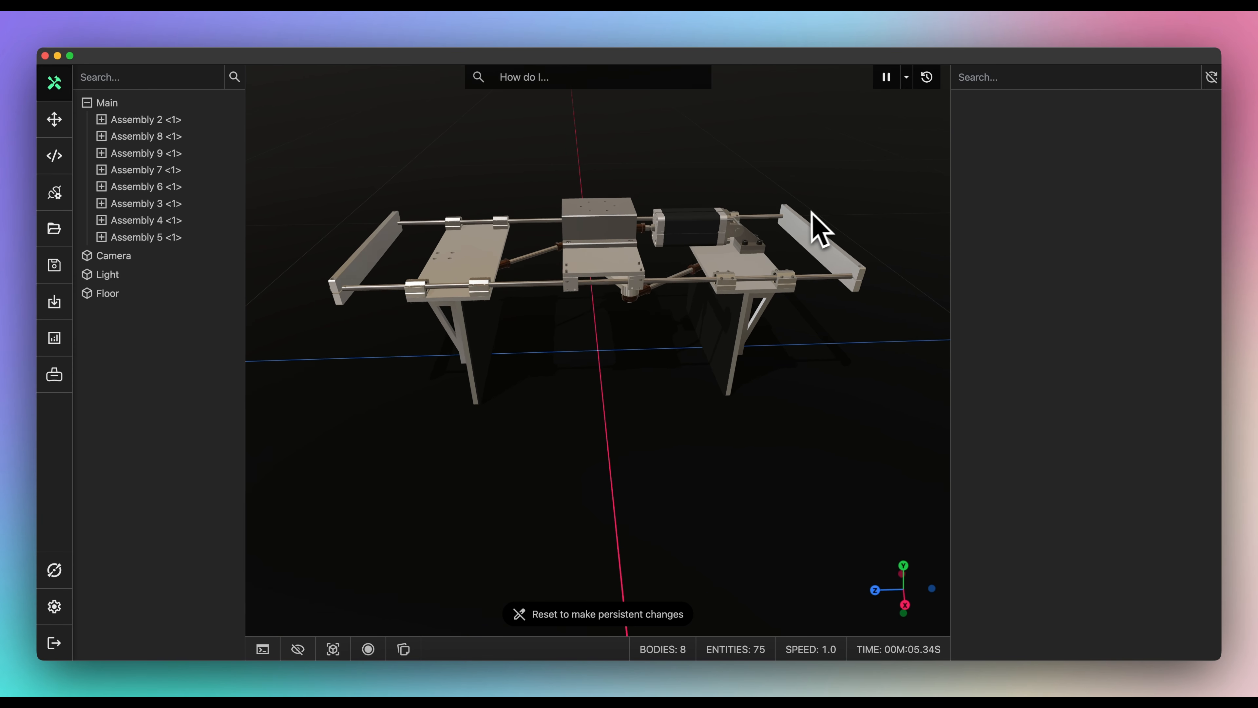
- Orbit the table model and review Assembly 5's Sequence in its properties
{"action": "left_click_drag", "start_coordinate": [810, 219], "coordinate": [702, 214]}
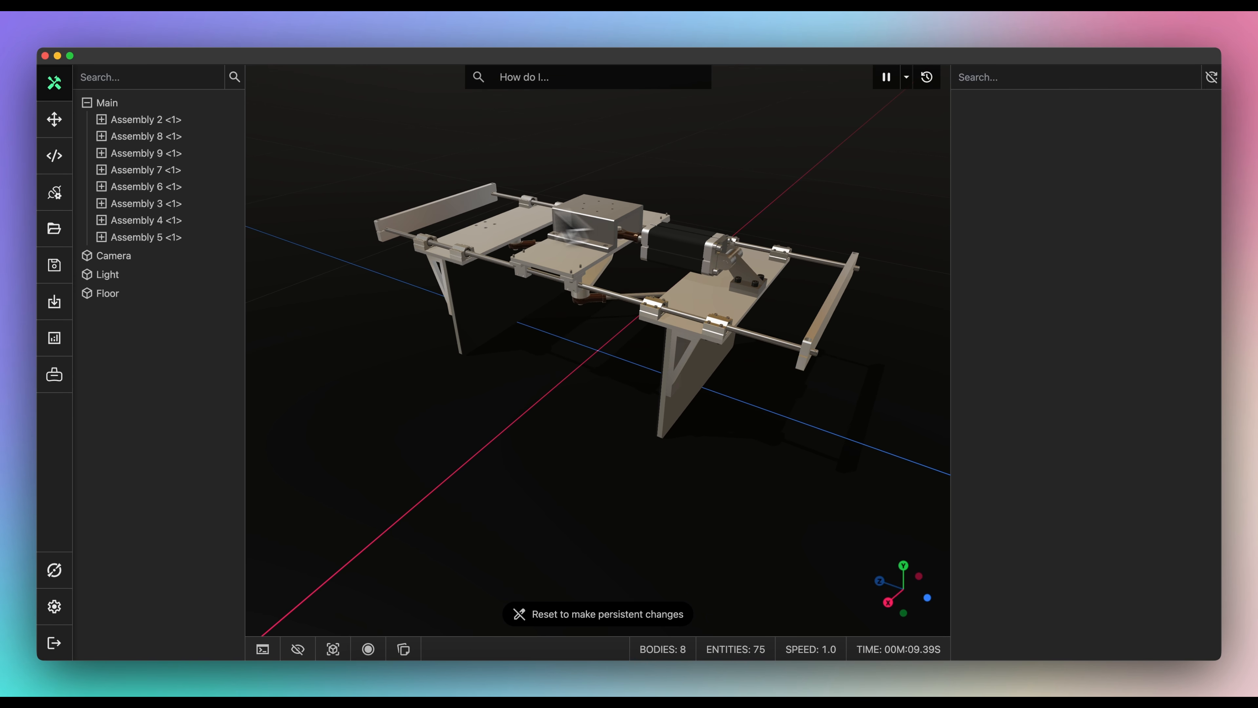
{"action": "left_click", "coordinate": [169, 240]}
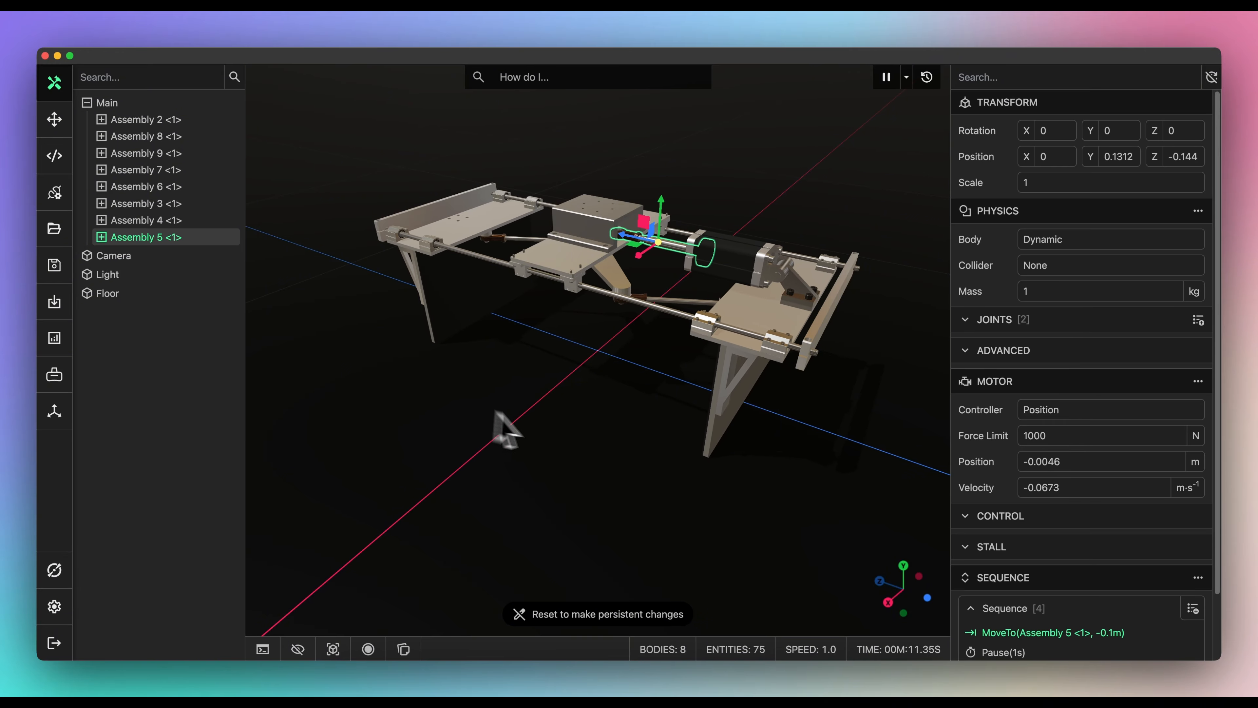
{"action": "scroll", "coordinate": [960, 555], "scroll_direction": "down", "scroll_amount": 2}
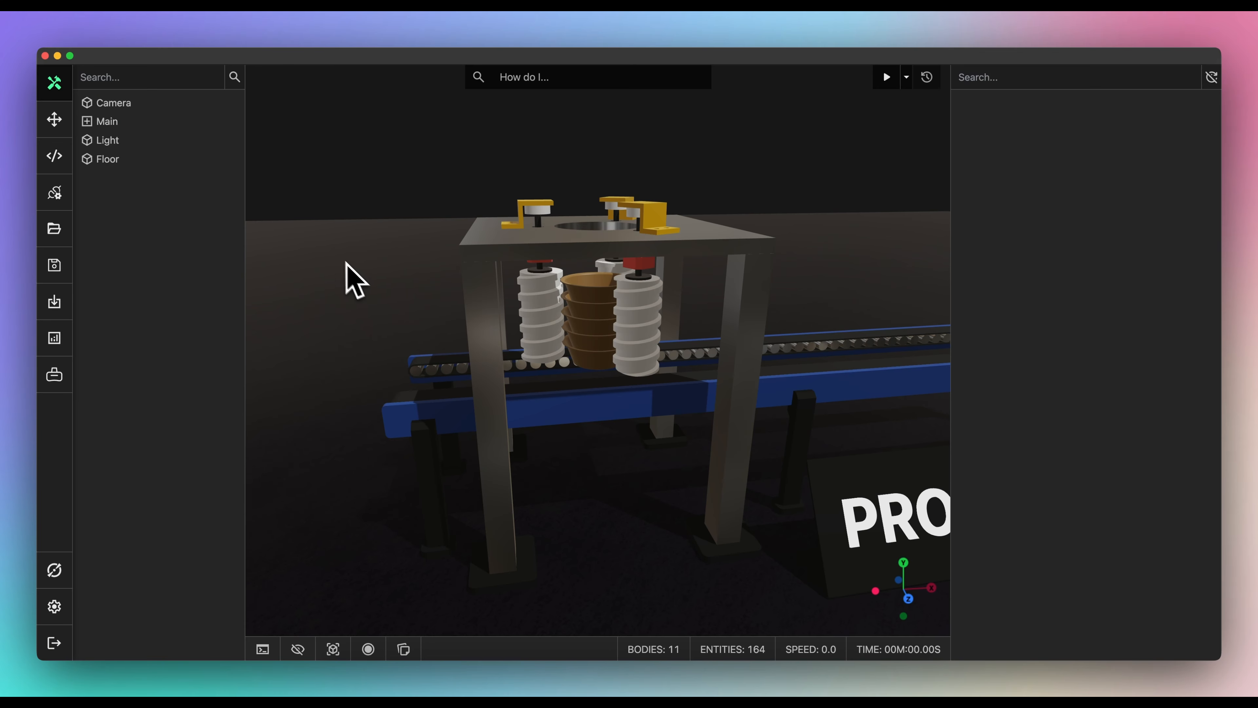
- Add a Sequence component to the Main assembly via 'seq' and bring up its empty I/O variable list
{"action": "left_click", "coordinate": [179, 127]}
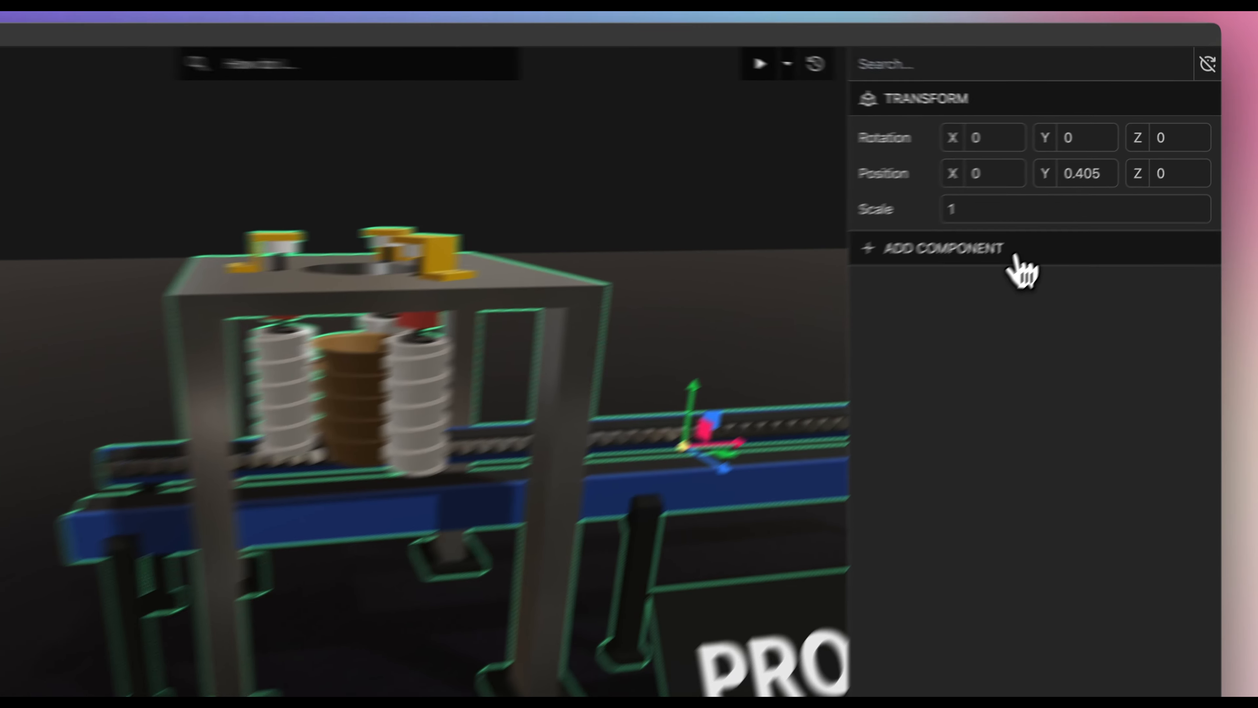
{"action": "left_click", "coordinate": [1016, 258]}
{"action": "type", "text": "seq"}
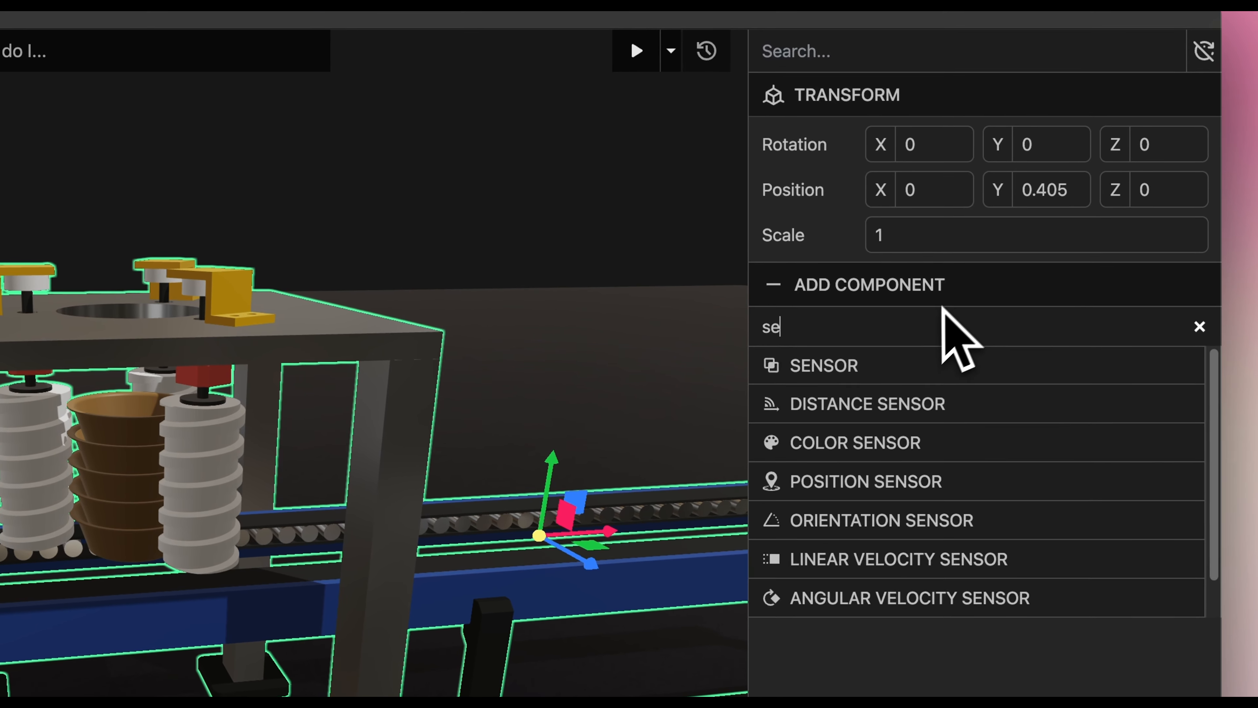
{"action": "left_click", "coordinate": [927, 367]}
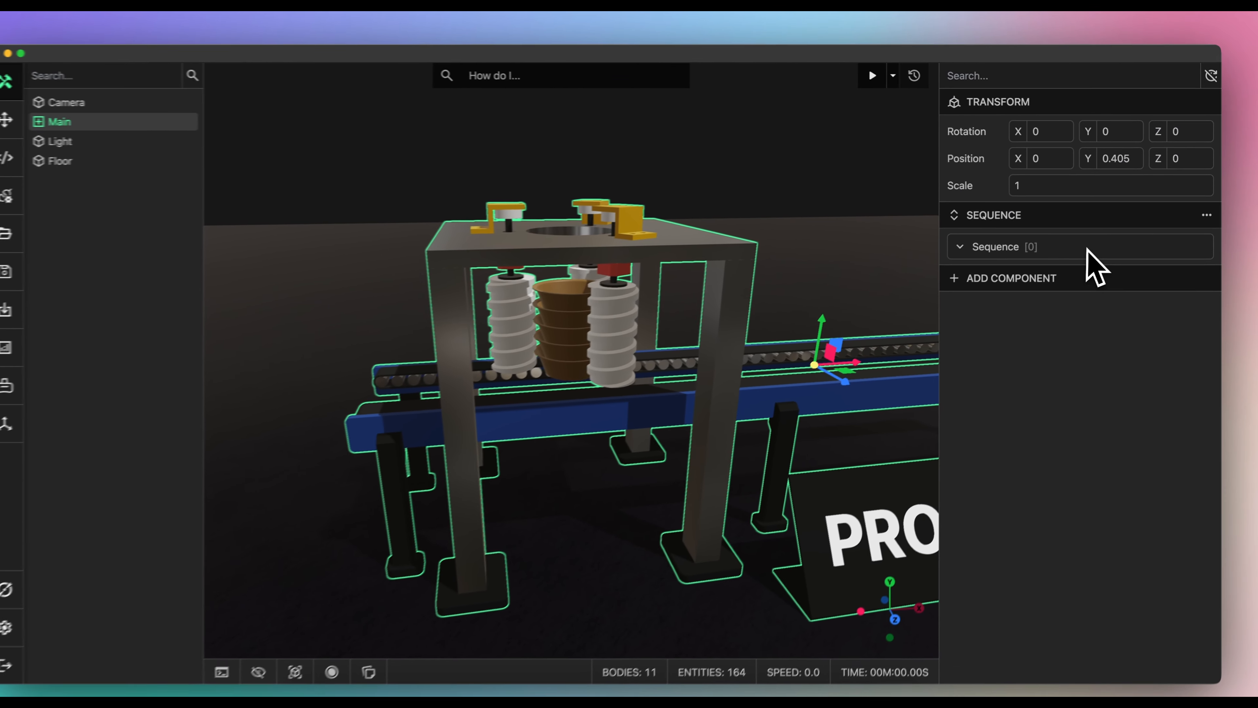
{"action": "left_click", "coordinate": [1207, 215]}
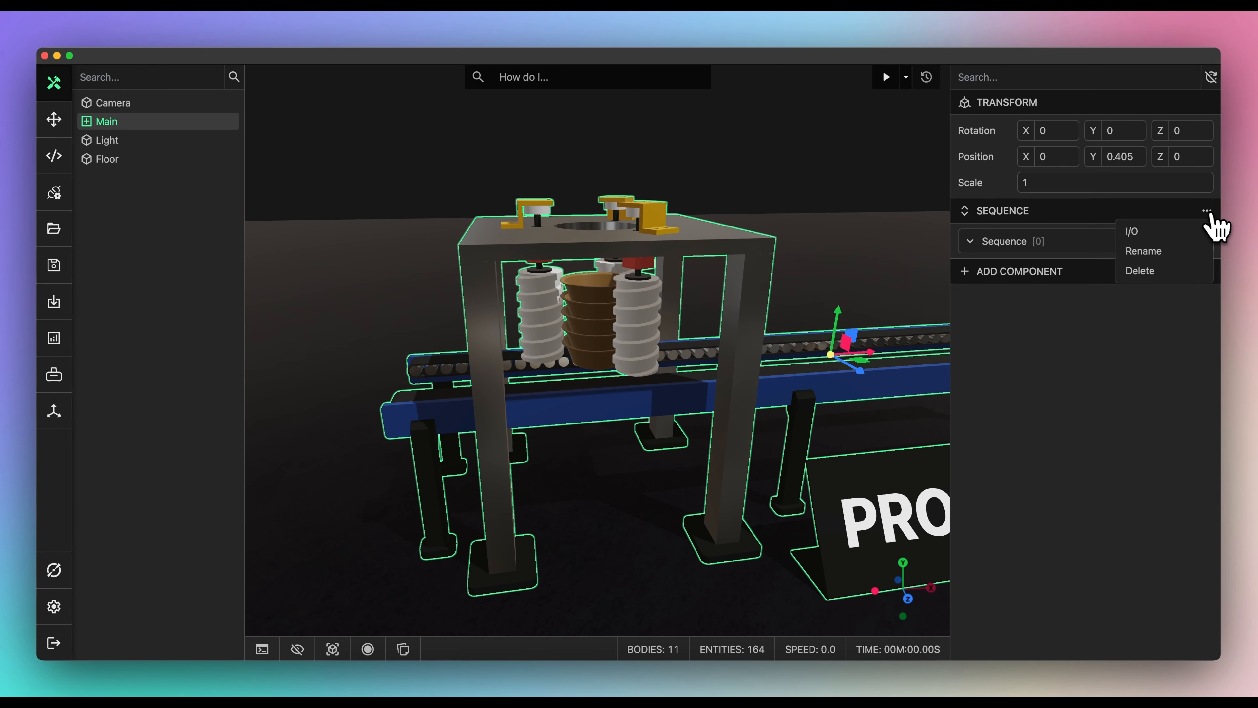
{"action": "left_click", "coordinate": [1188, 237]}
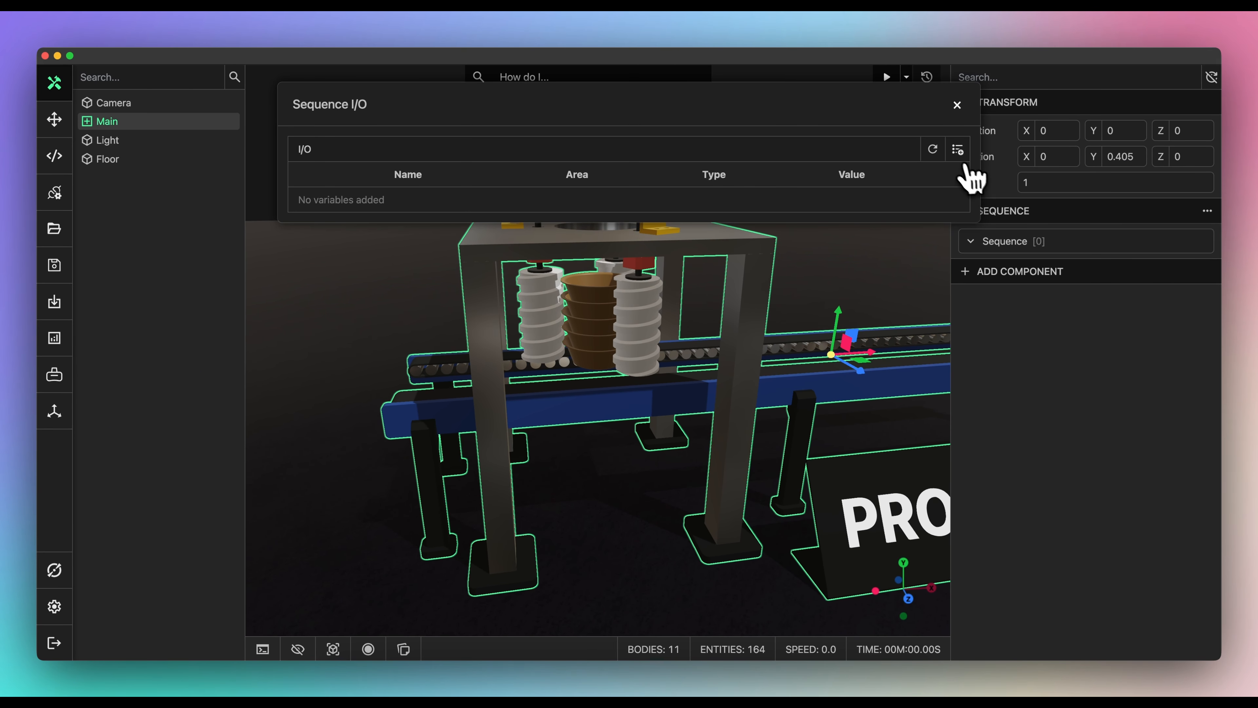
- Create two sequence variables named Sensor and Screws, making Screws an Output
{"action": "left_click", "coordinate": [958, 150]}
{"action": "left_click", "coordinate": [959, 220]}
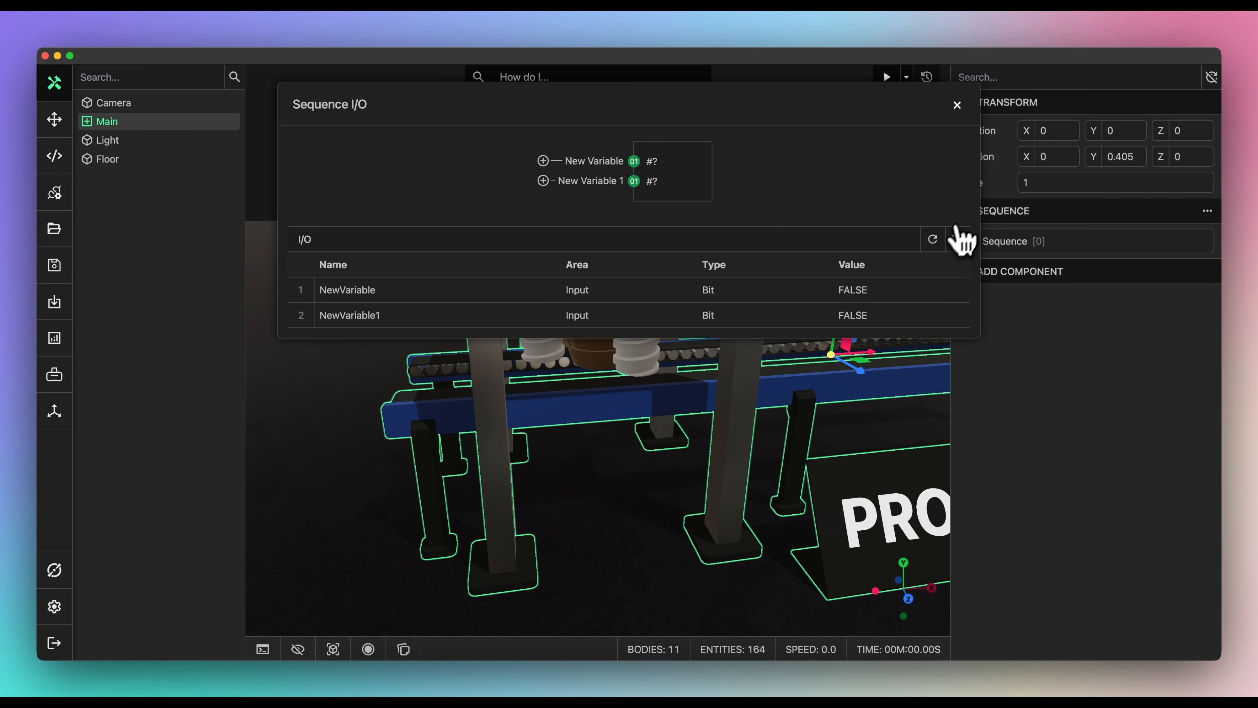
{"action": "double_click", "coordinate": [367, 295]}
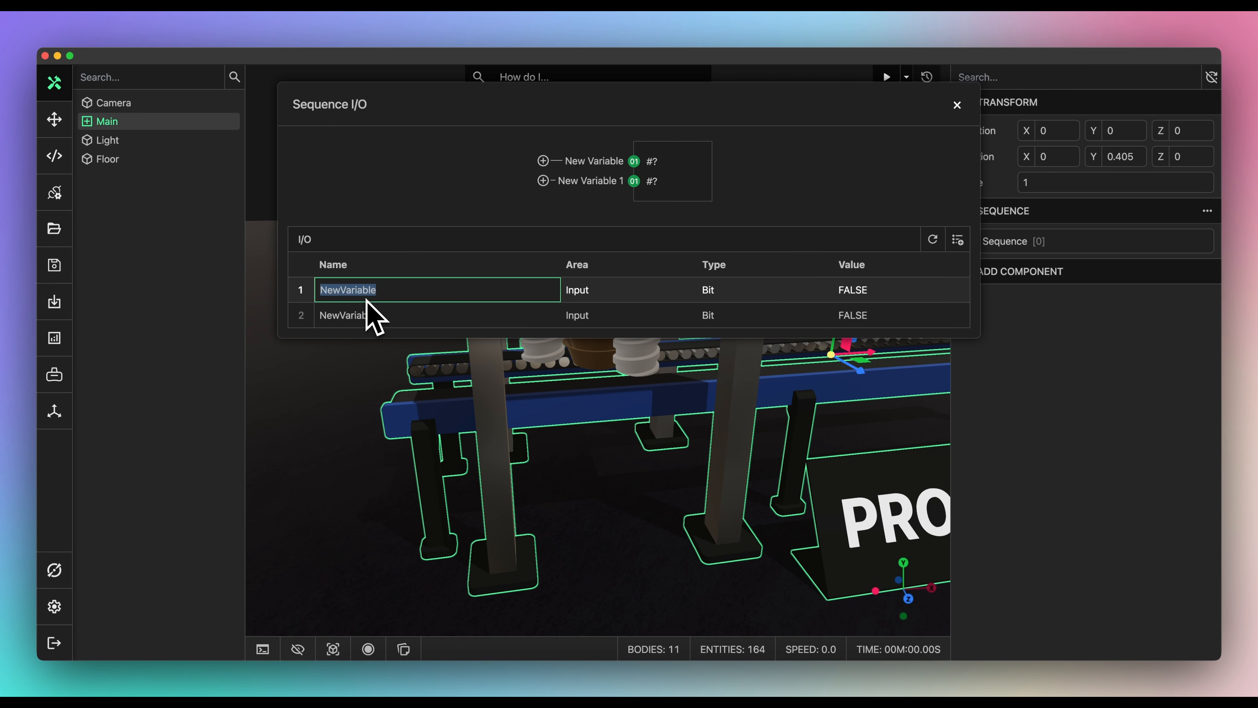
{"action": "type", "text": "Sensor"}
{"action": "key", "text": "Return"}
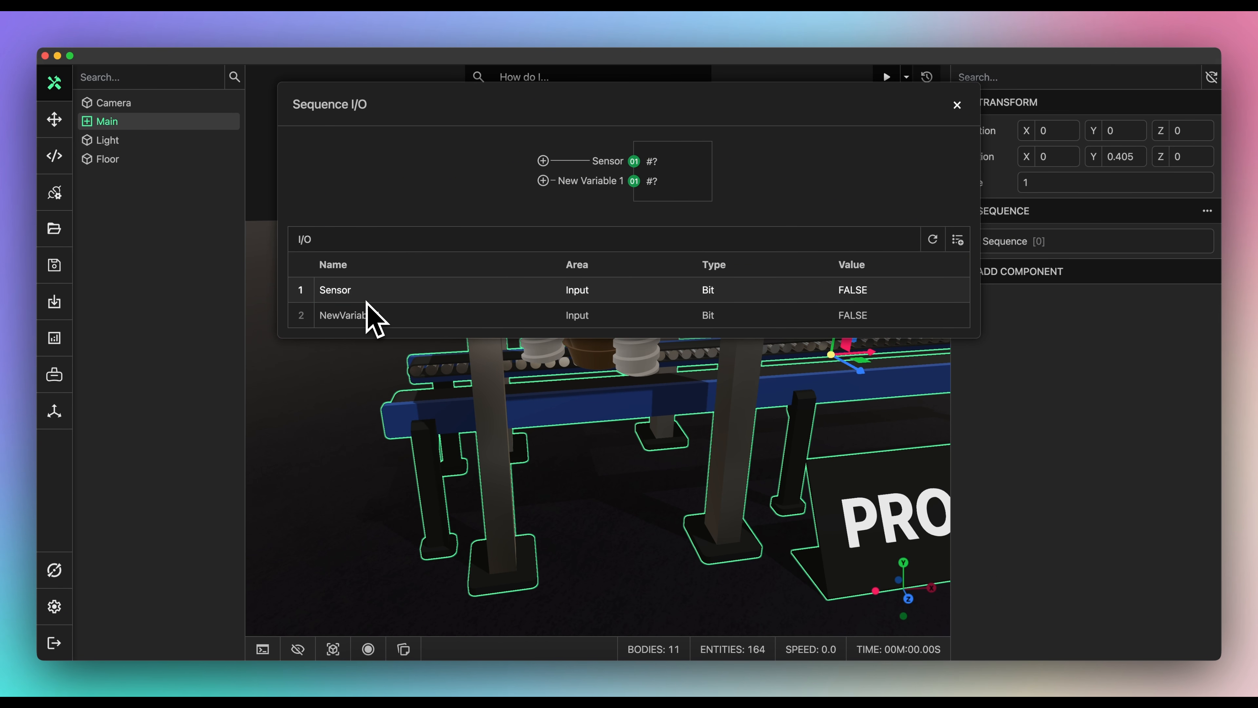
{"action": "double_click", "coordinate": [418, 315]}
{"action": "type", "text": "Screws"}
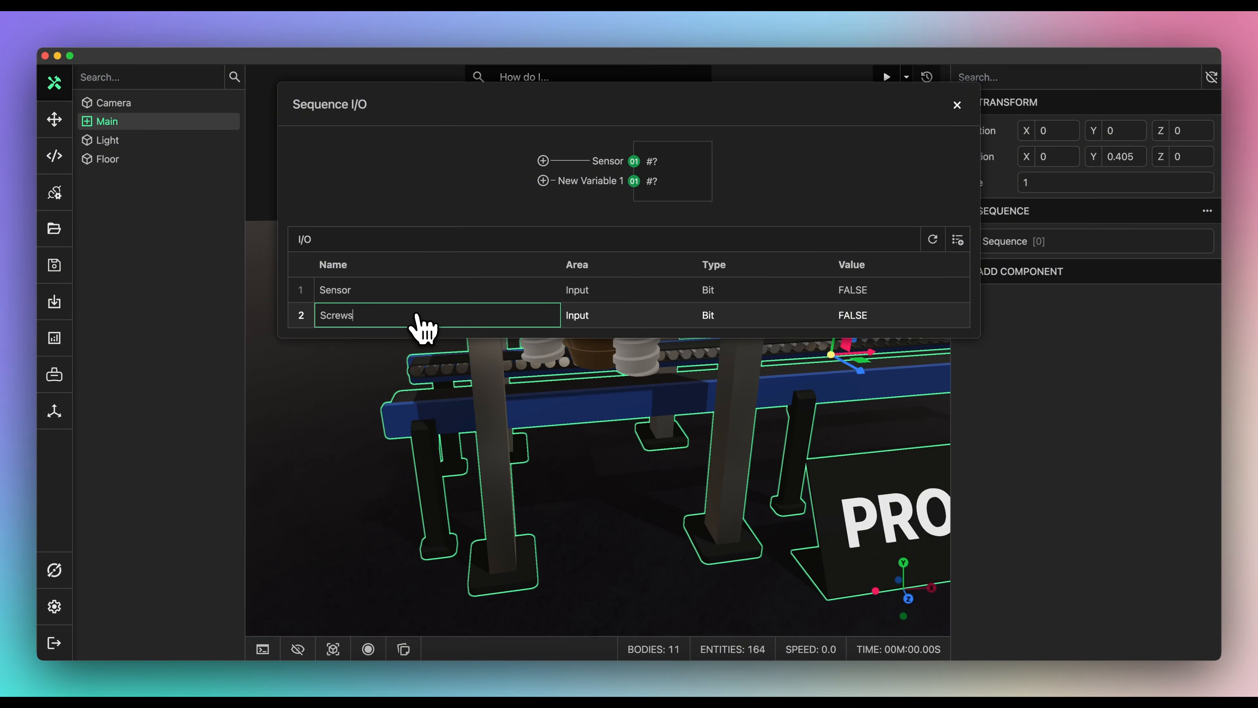
{"action": "key", "text": "Return"}
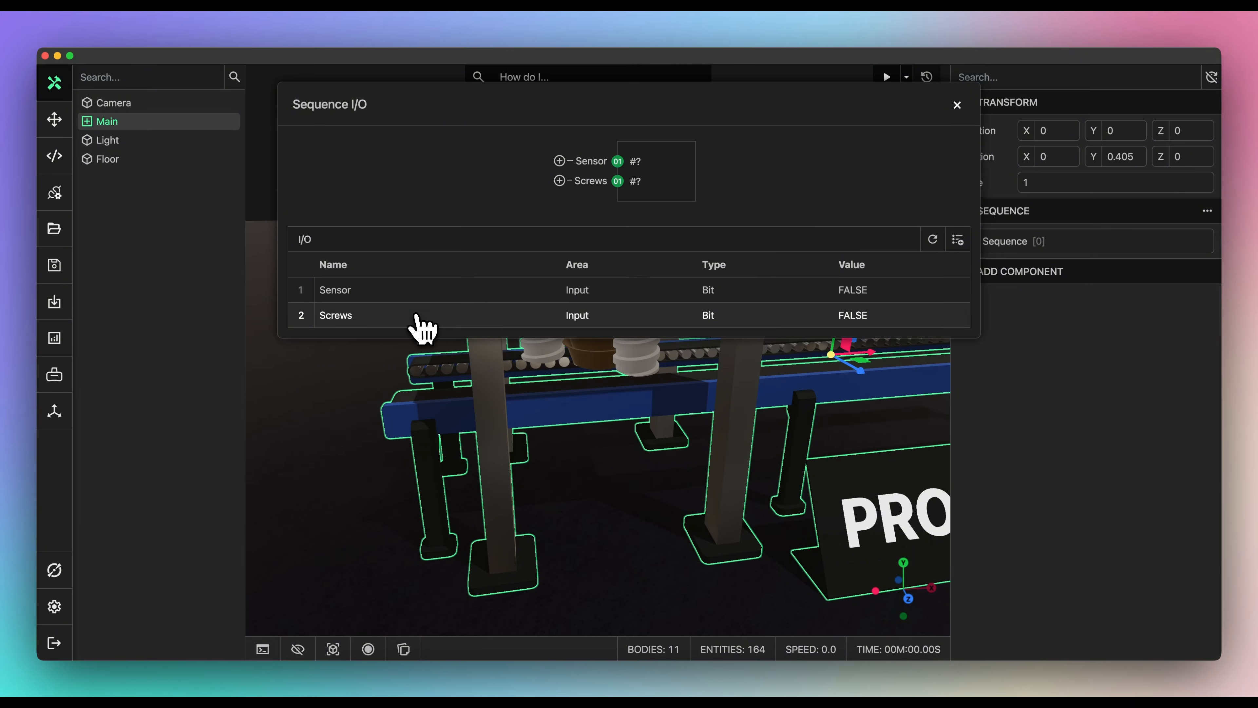
{"action": "left_click", "coordinate": [576, 317]}
{"action": "left_click", "coordinate": [589, 336]}
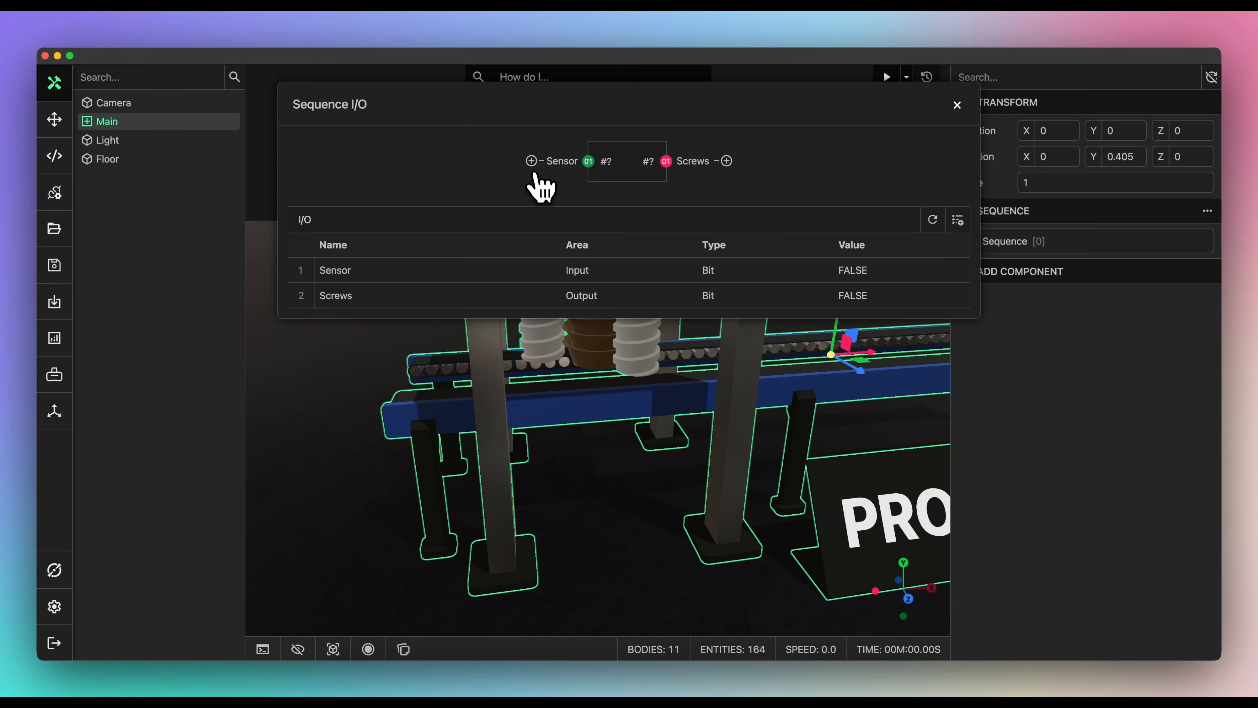
- Bind Sensor to Part 157's State and Screws to the Denester's Screws State
{"action": "left_click", "coordinate": [532, 162]}
{"action": "left_click", "coordinate": [526, 169]}
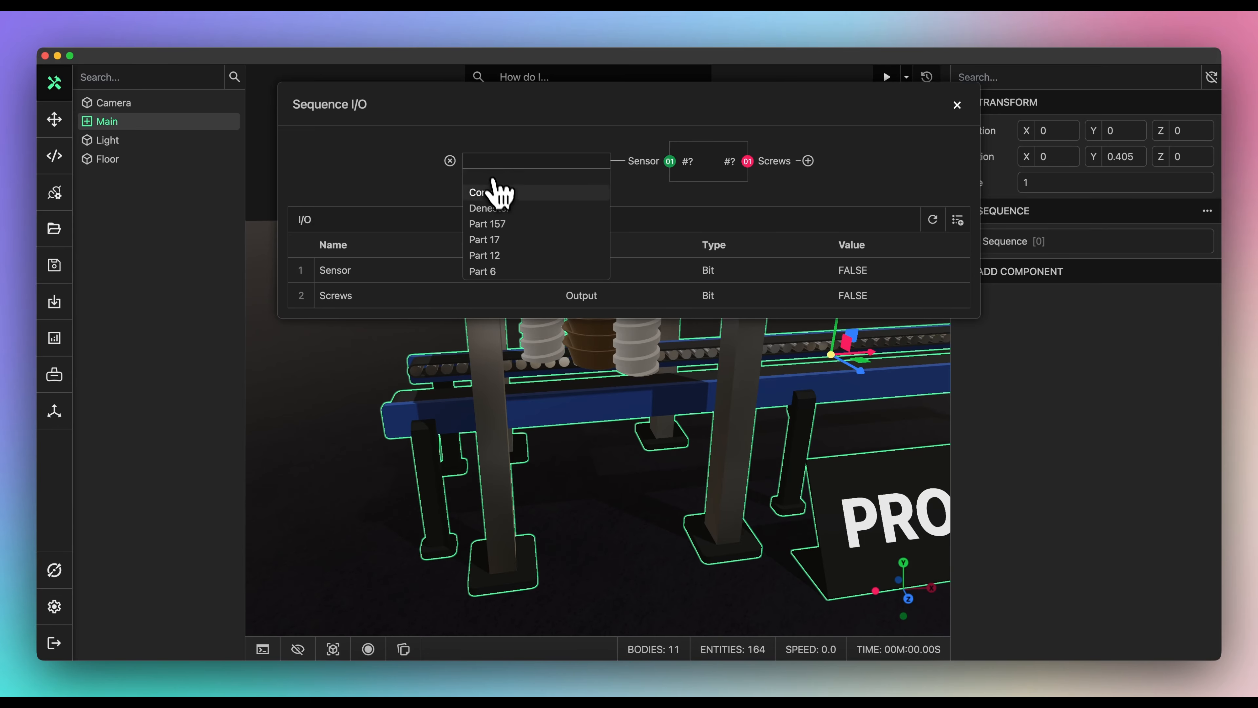
{"action": "left_click", "coordinate": [504, 225]}
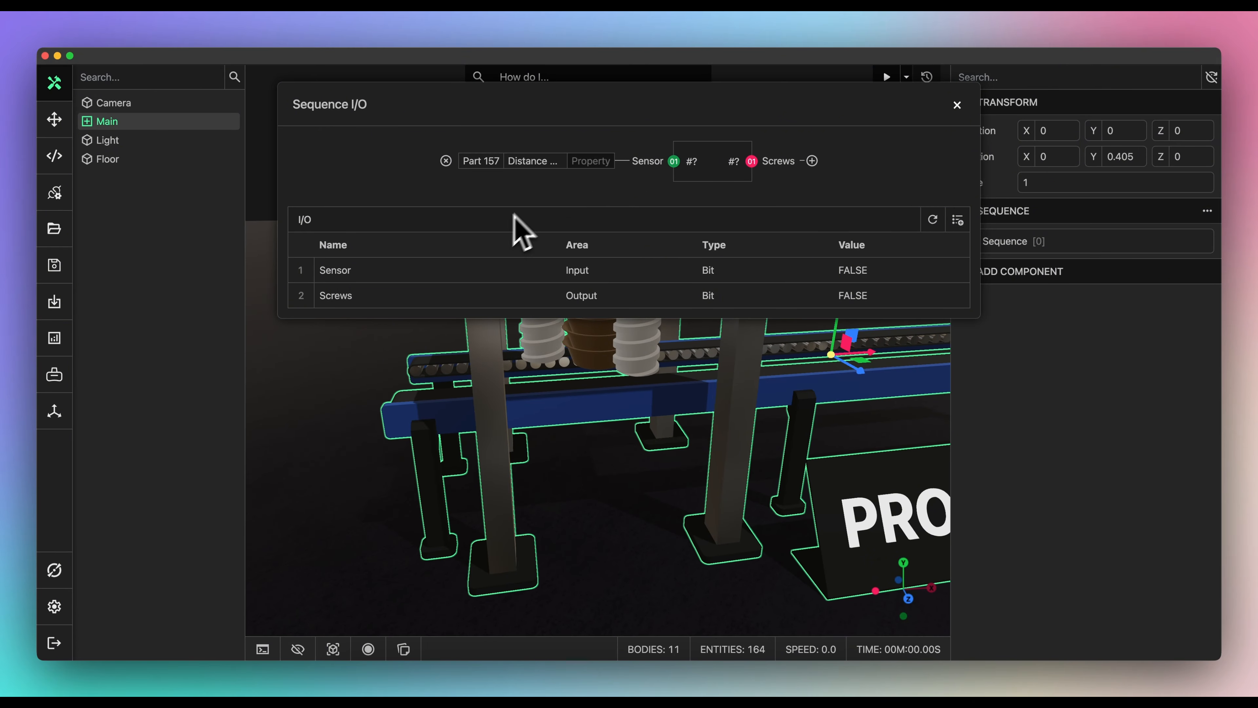
{"action": "left_click", "coordinate": [577, 162]}
{"action": "left_click", "coordinate": [571, 208]}
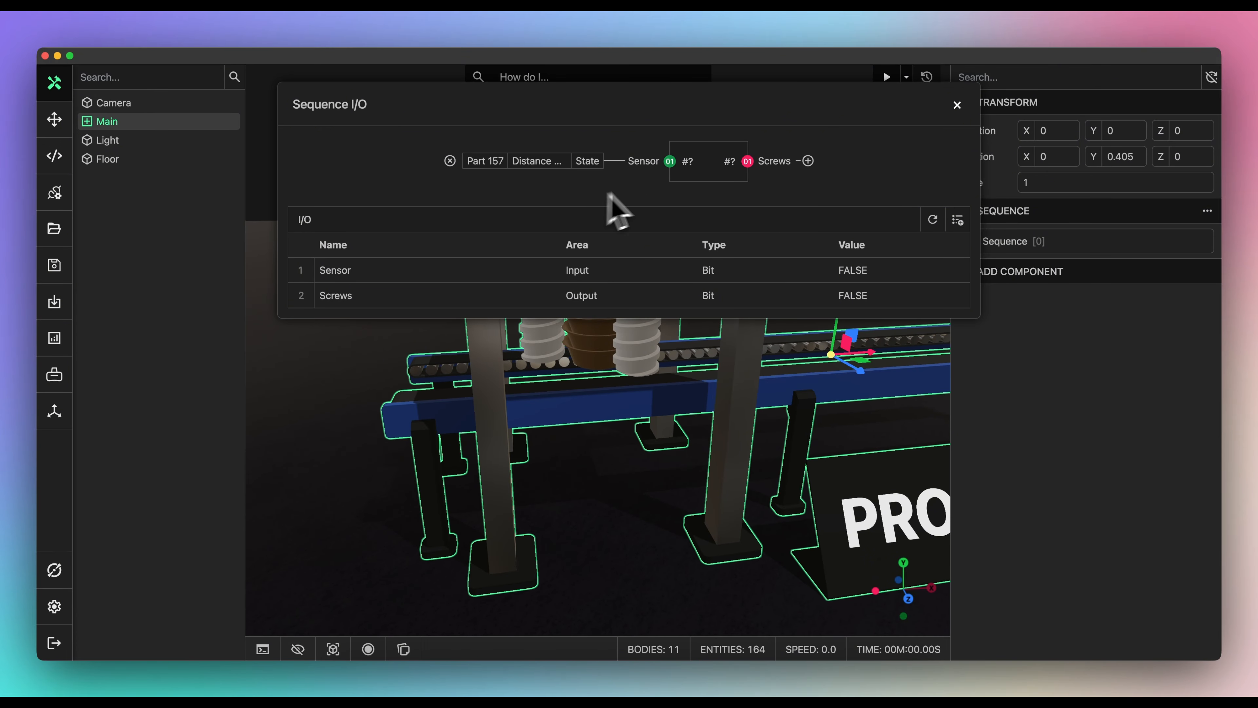
{"action": "left_click", "coordinate": [808, 161]}
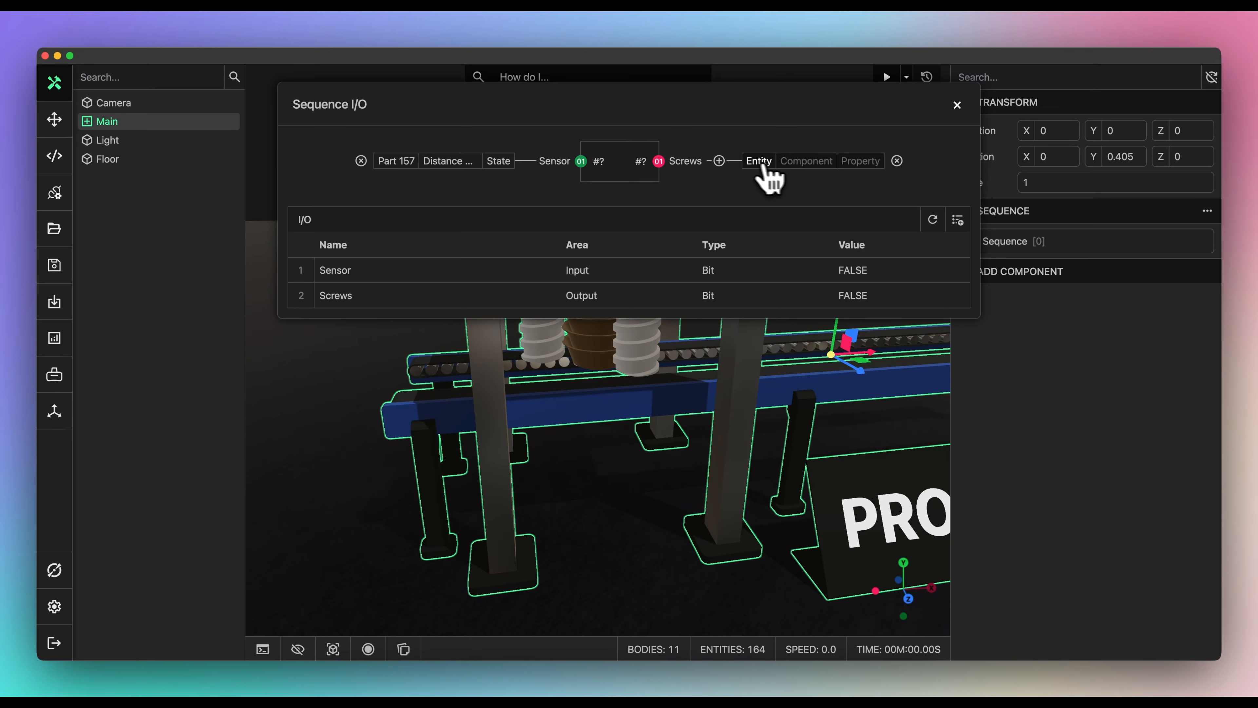
{"action": "left_click", "coordinate": [750, 165]}
{"action": "left_click", "coordinate": [769, 210]}
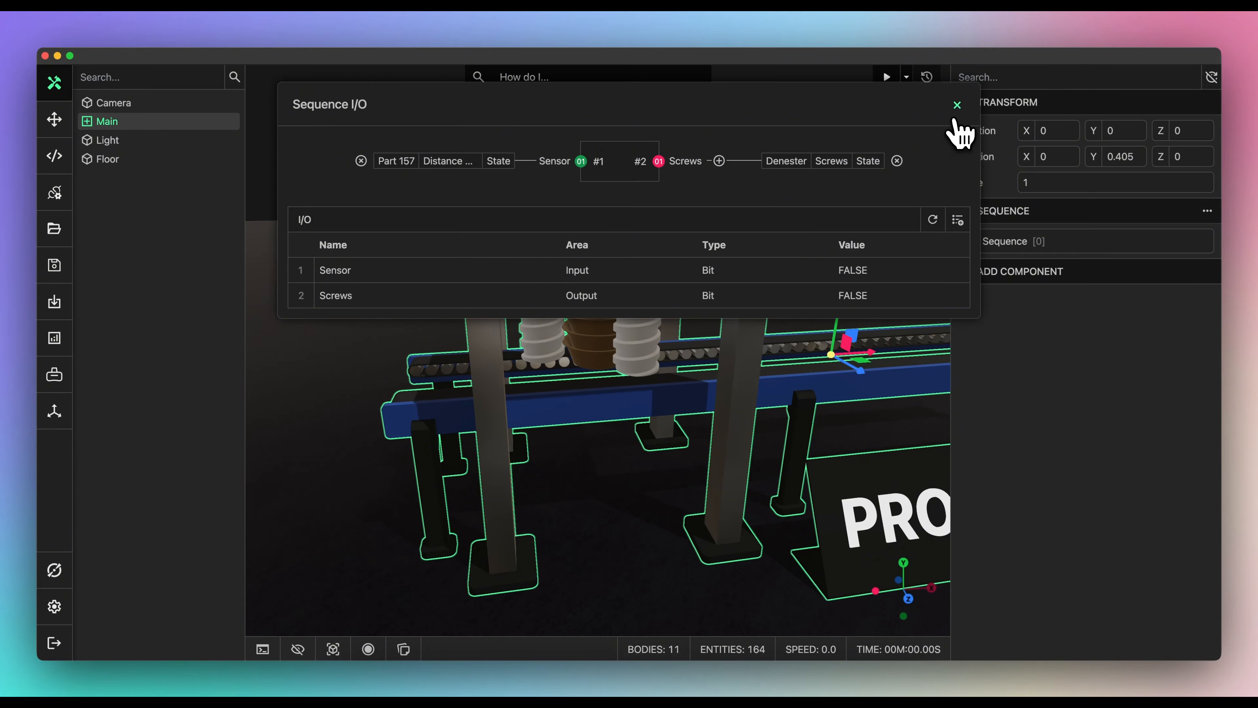
{"action": "left_click", "coordinate": [956, 106]}
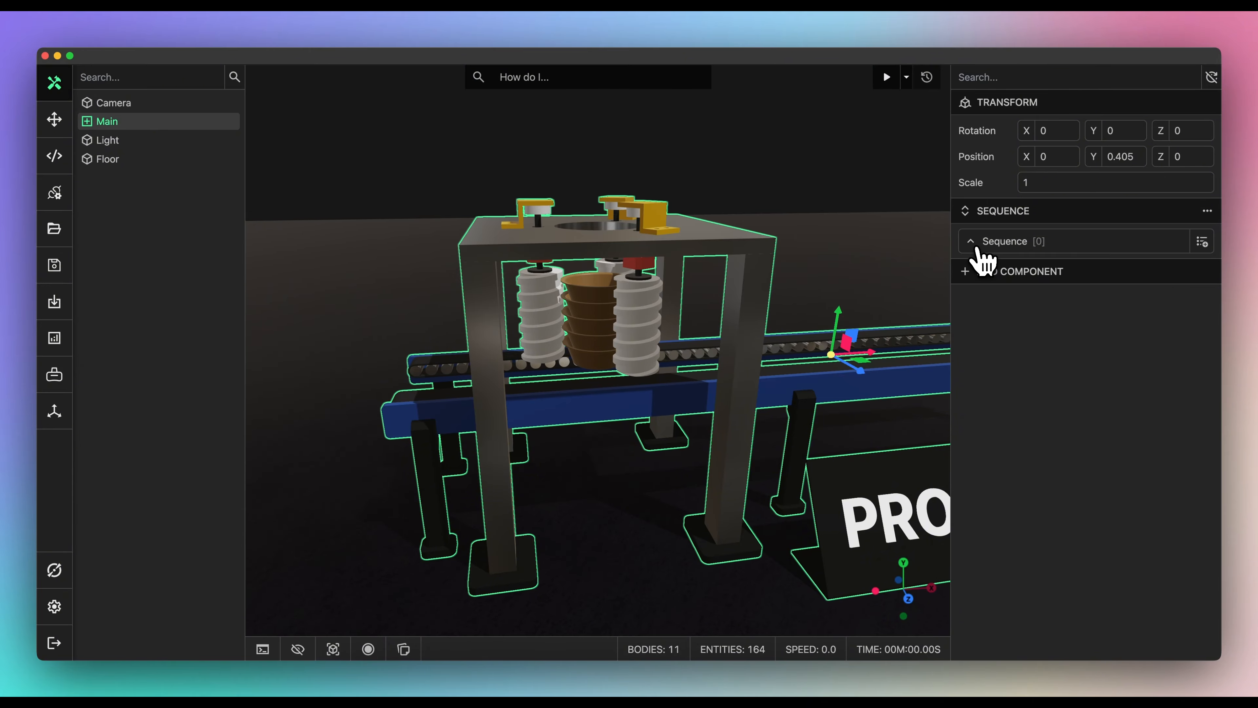
- Add a Set Signal operation on Screws to switch the screws on
{"action": "left_click", "coordinate": [1203, 241]}
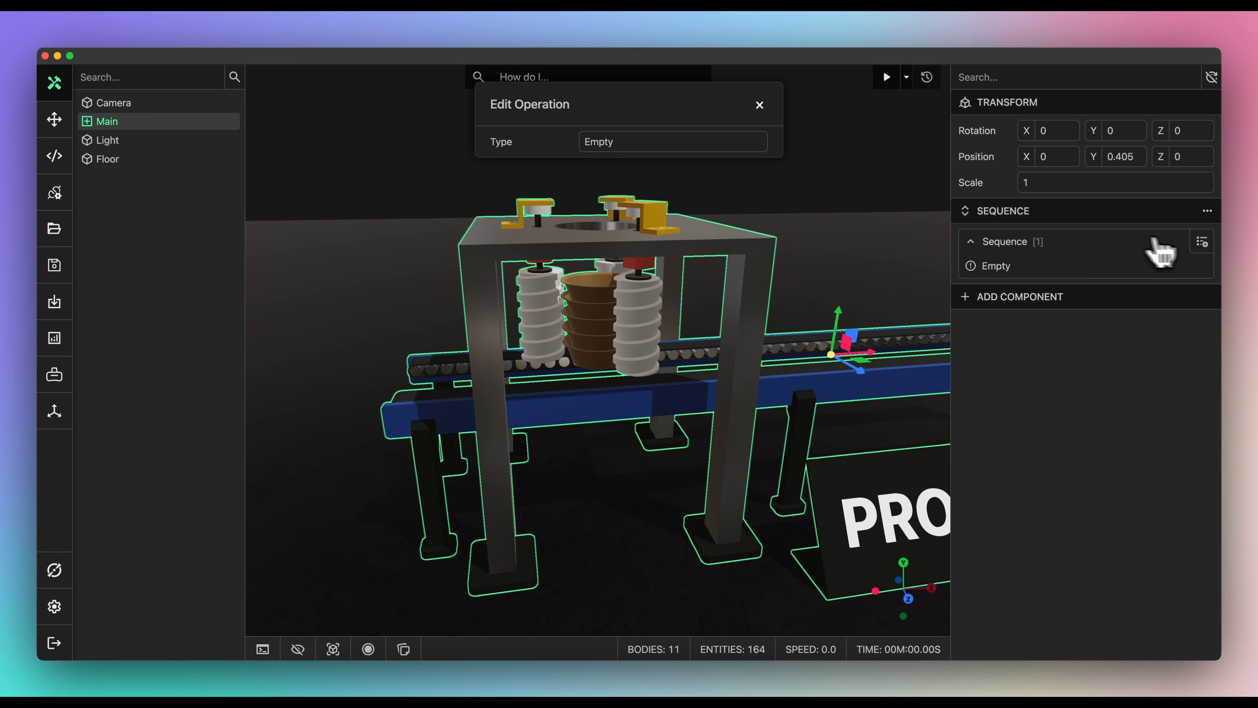
{"action": "left_click", "coordinate": [597, 147]}
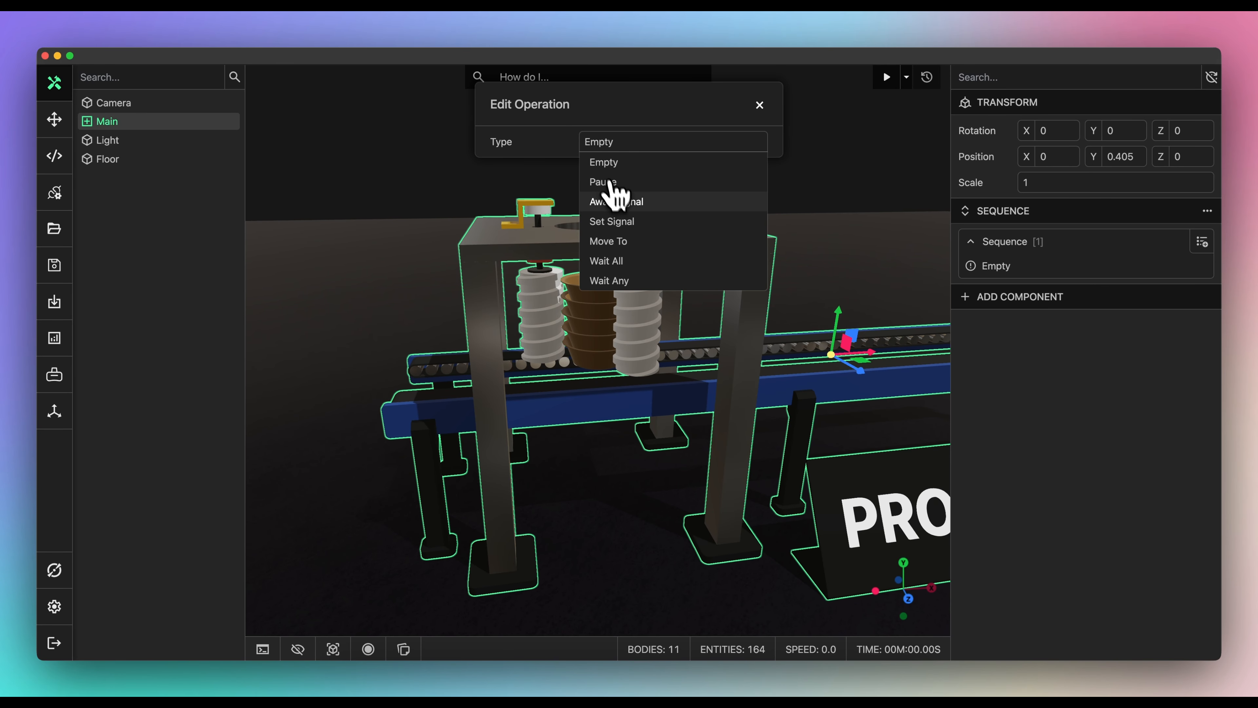
{"action": "left_click", "coordinate": [614, 221]}
{"action": "left_click", "coordinate": [605, 171]}
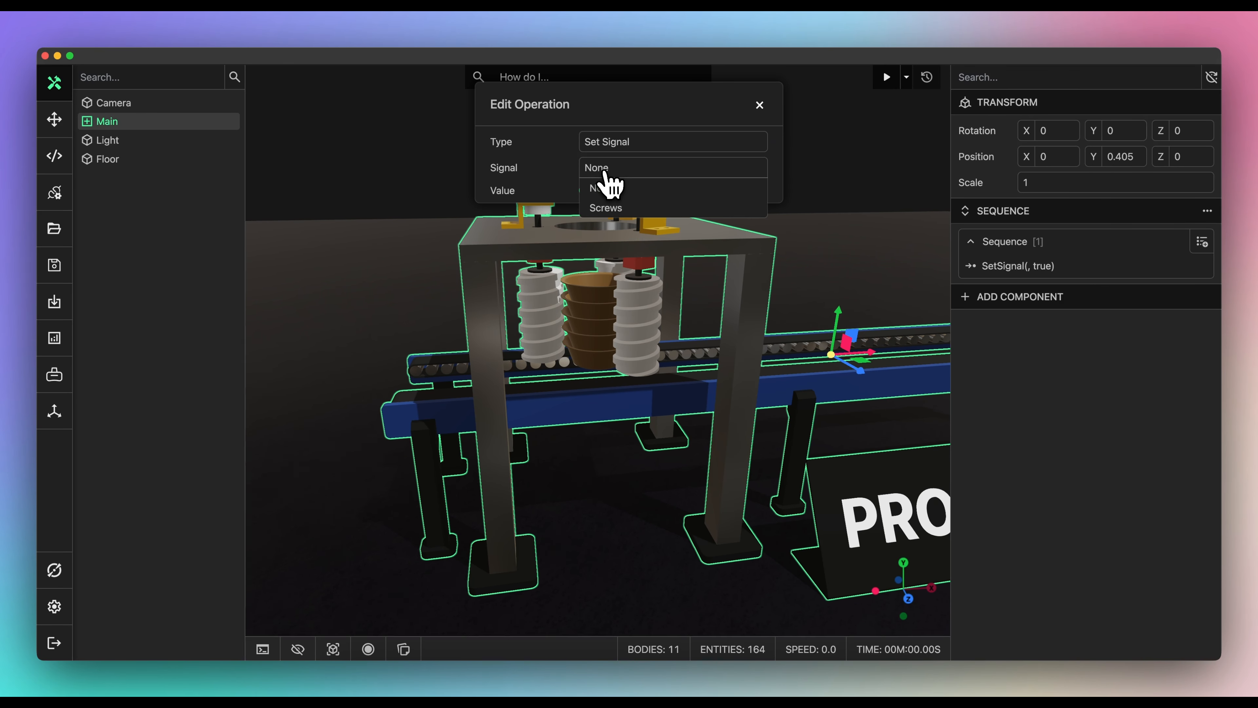
{"action": "left_click", "coordinate": [611, 208]}
{"action": "left_click", "coordinate": [759, 105]}
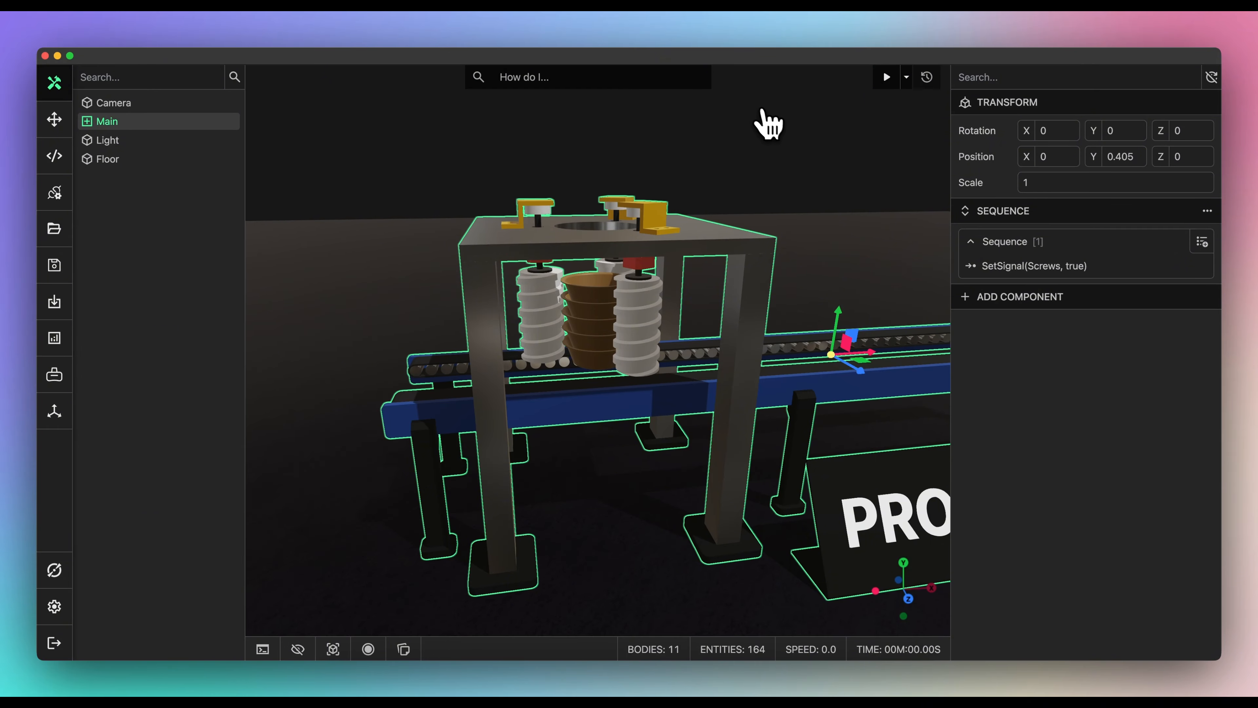
- Add an Await Signal operation waiting for Sensor to become true
{"action": "left_click", "coordinate": [1204, 243]}
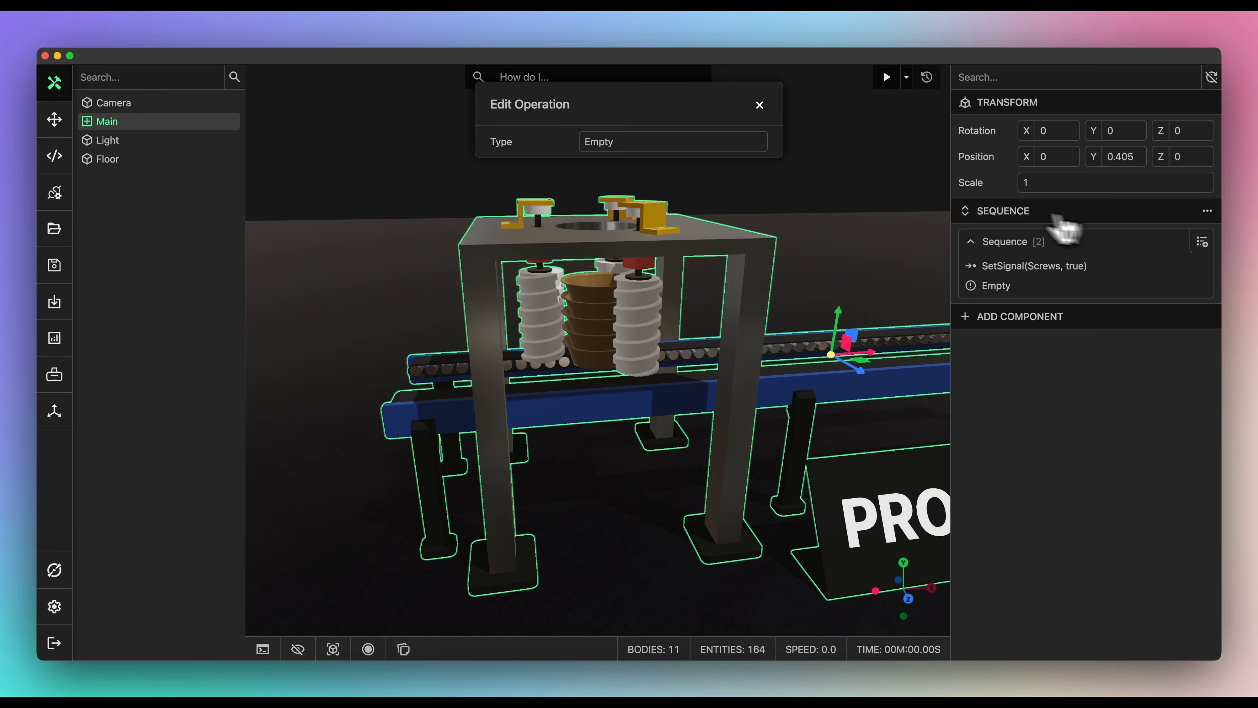
{"action": "left_click", "coordinate": [639, 144]}
{"action": "left_click", "coordinate": [630, 201]}
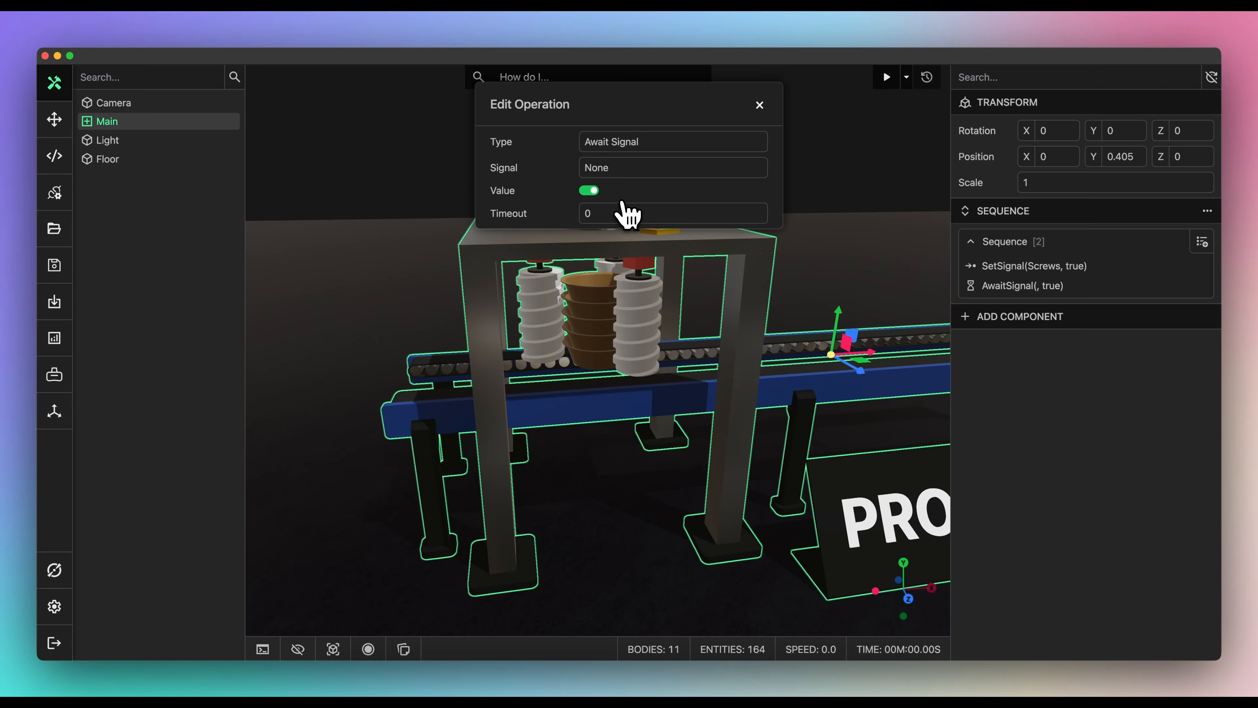
{"action": "left_click", "coordinate": [612, 171]}
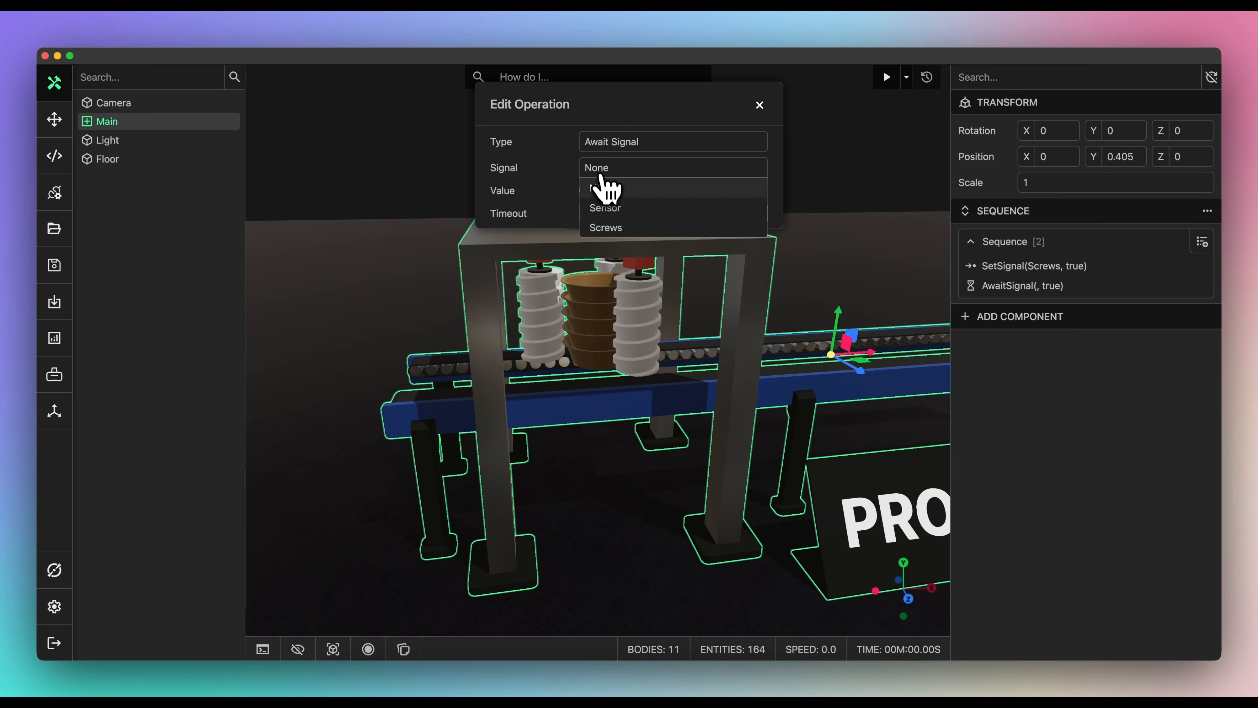
{"action": "left_click", "coordinate": [615, 223]}
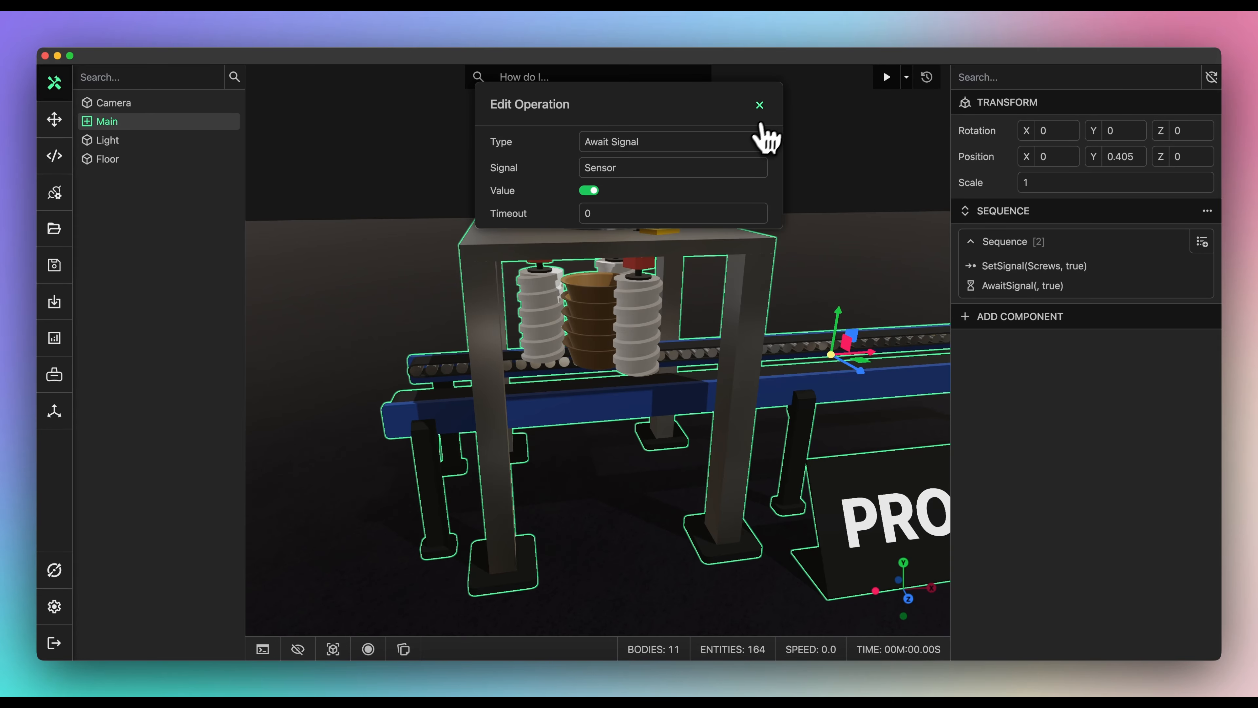
{"action": "left_click", "coordinate": [760, 105]}
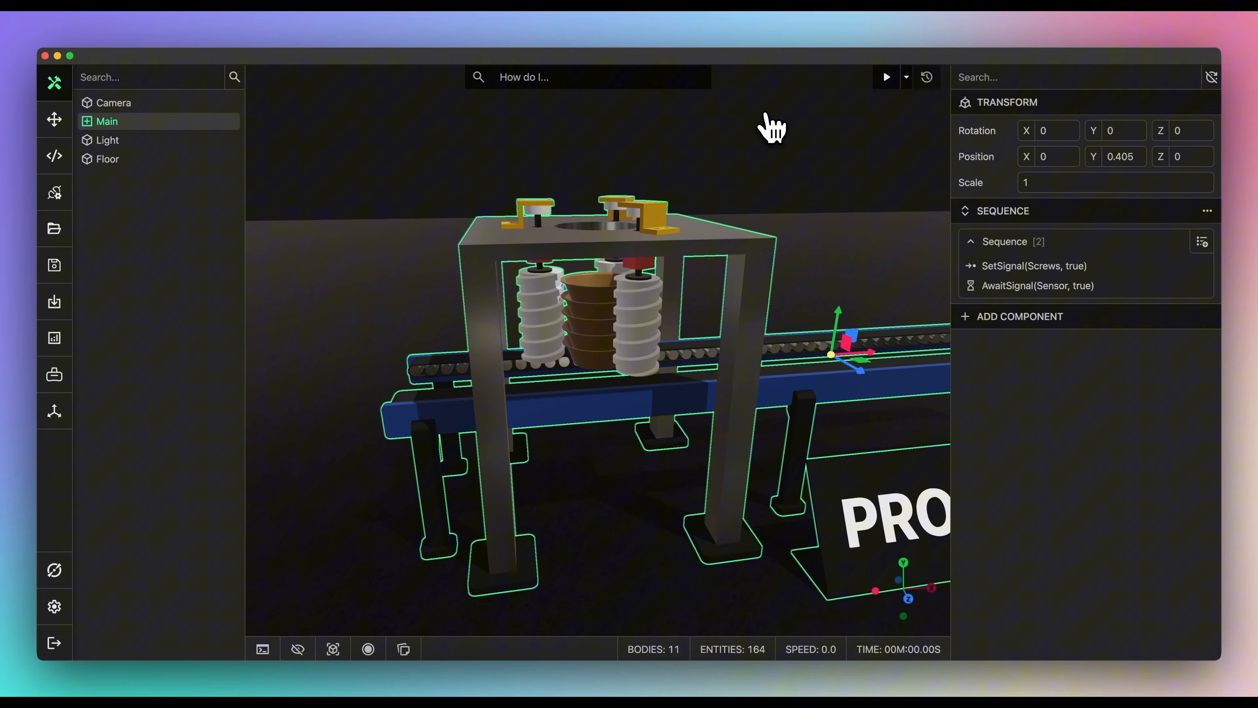
- Add a Set Signal operation that switches Screws off
{"action": "left_click", "coordinate": [1202, 242]}
{"action": "left_click", "coordinate": [659, 145]}
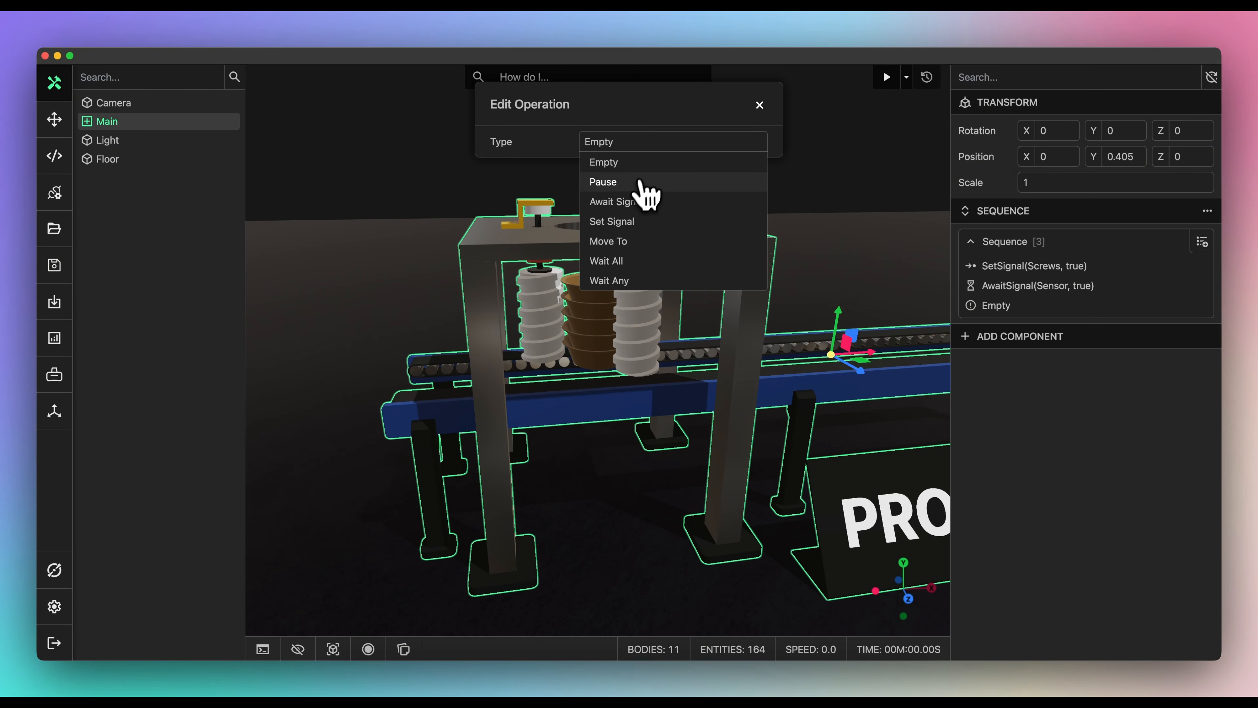
{"action": "left_click", "coordinate": [623, 222]}
{"action": "left_click", "coordinate": [611, 171]}
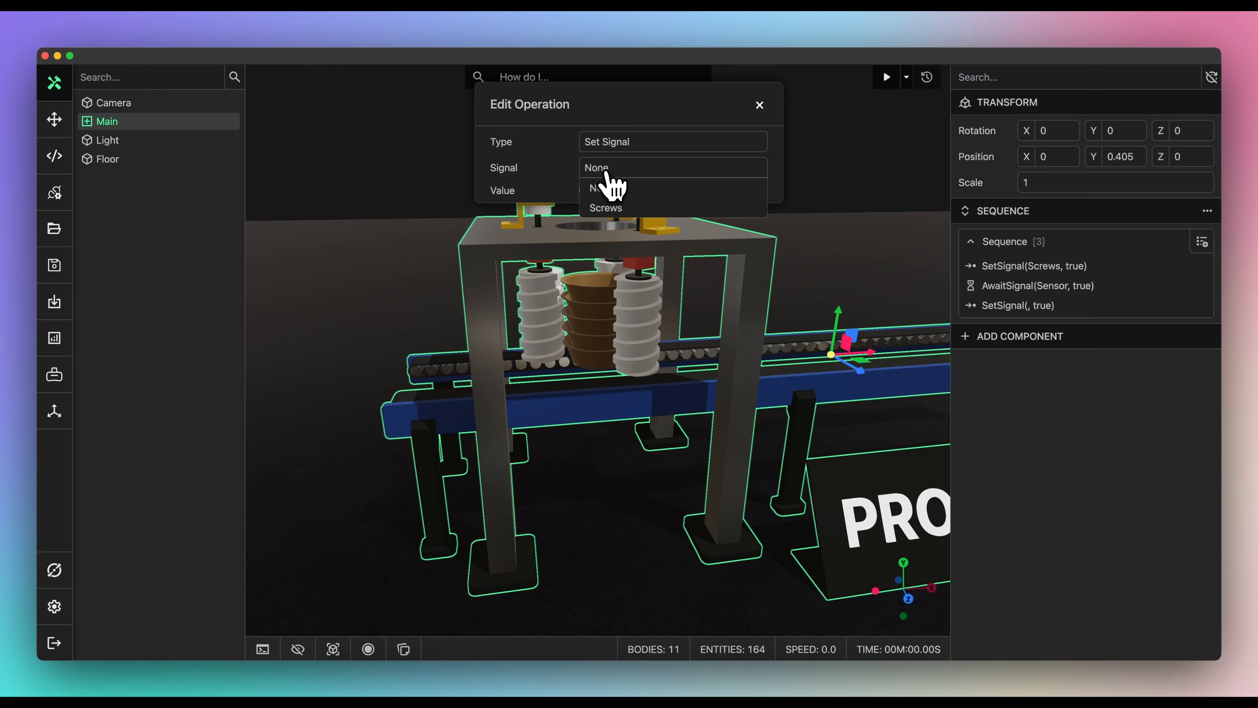
{"action": "left_click", "coordinate": [602, 199]}
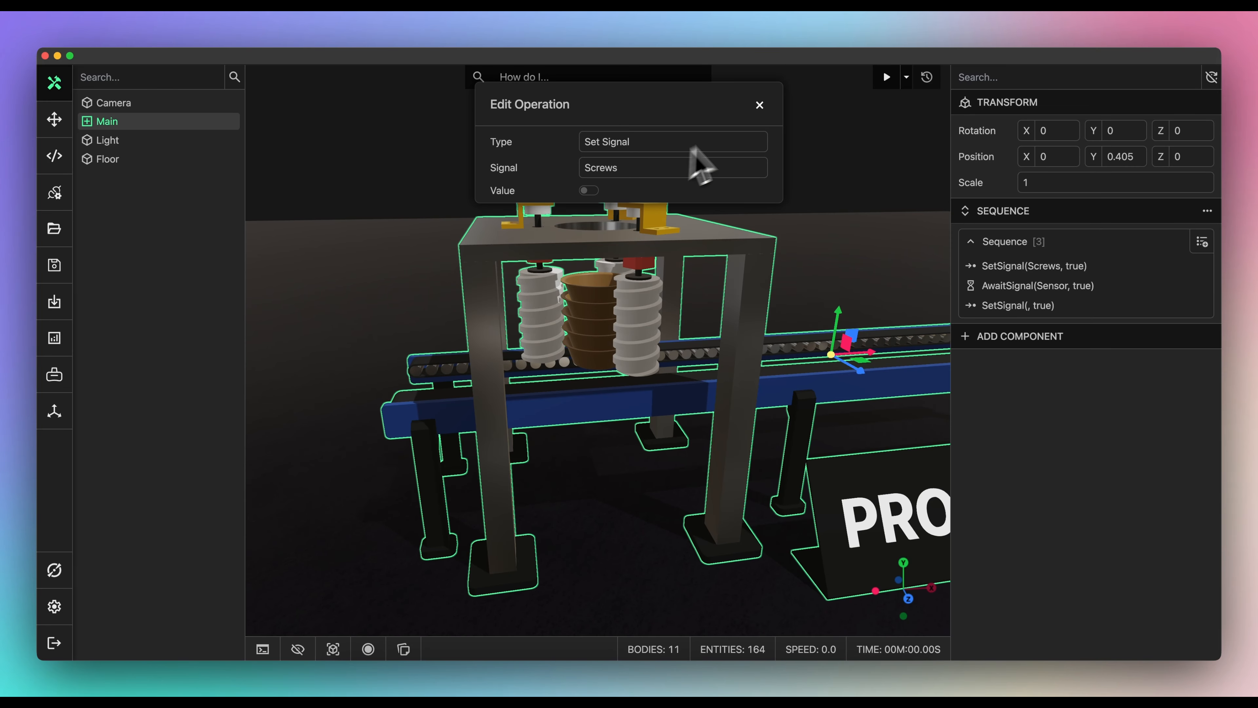
{"action": "left_click", "coordinate": [758, 105]}
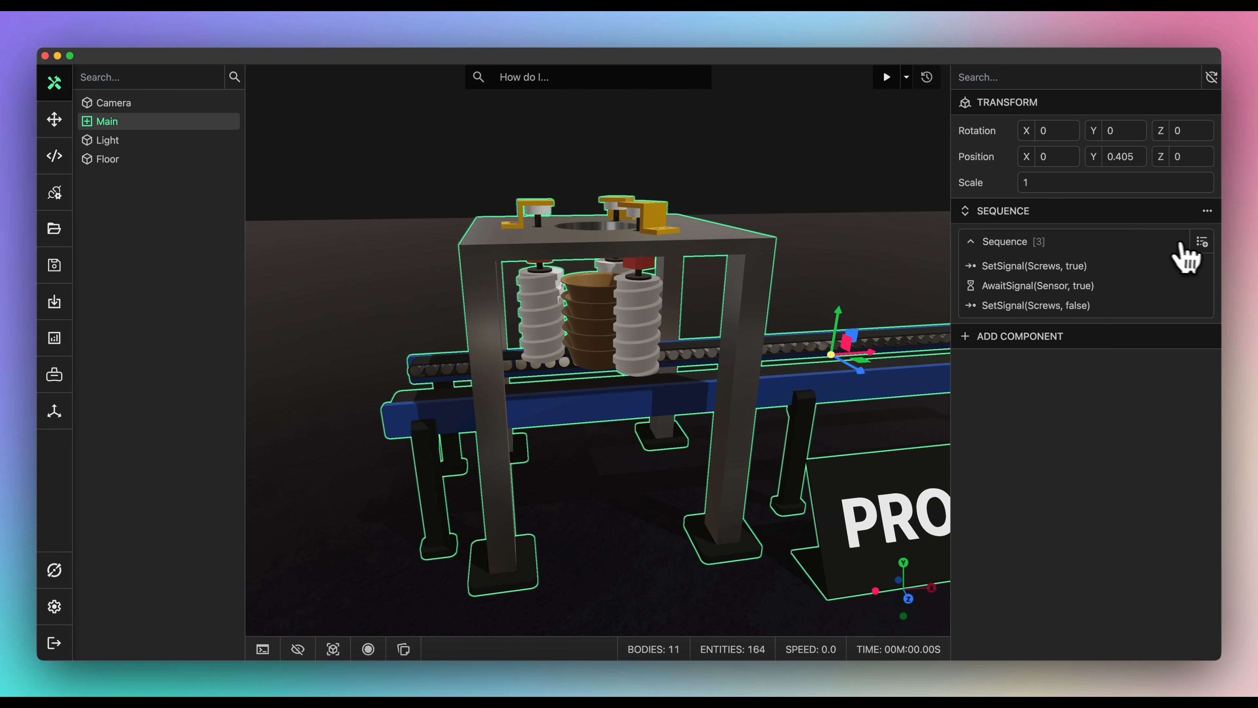
- Add an Await Signal operation waiting for Sensor to go false
{"action": "left_click", "coordinate": [1203, 242]}
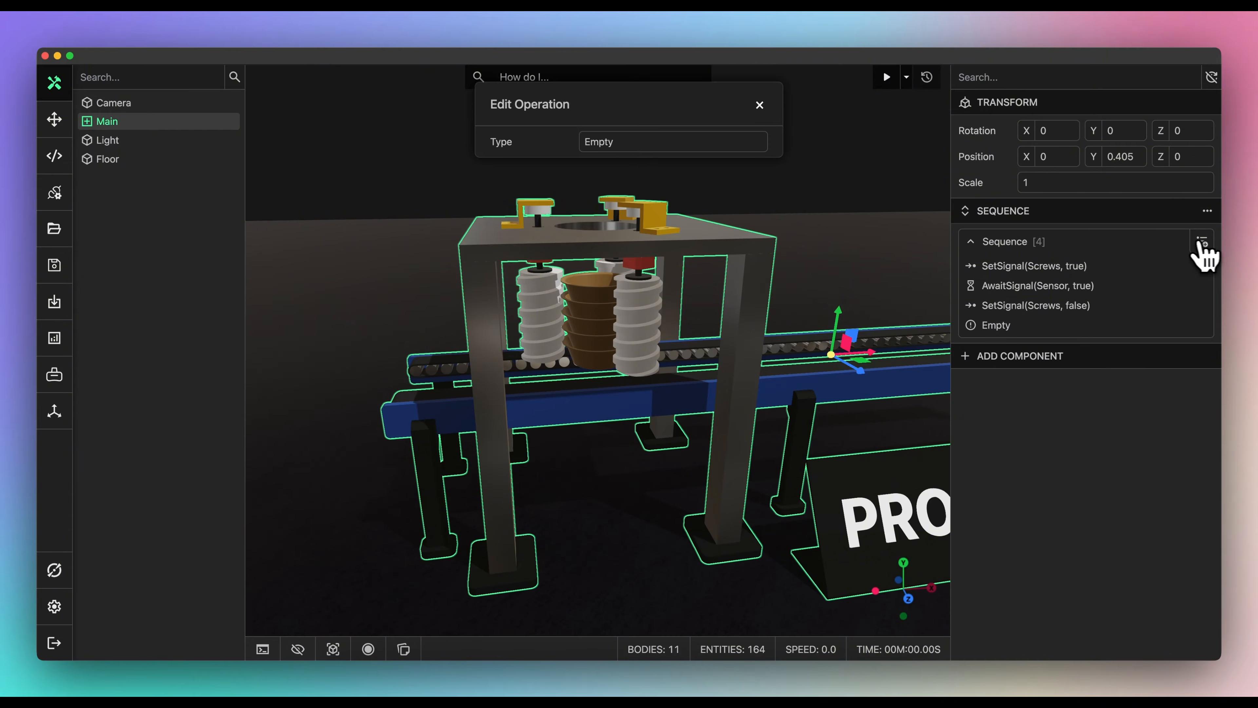
{"action": "left_click", "coordinate": [668, 143]}
{"action": "left_click", "coordinate": [619, 205]}
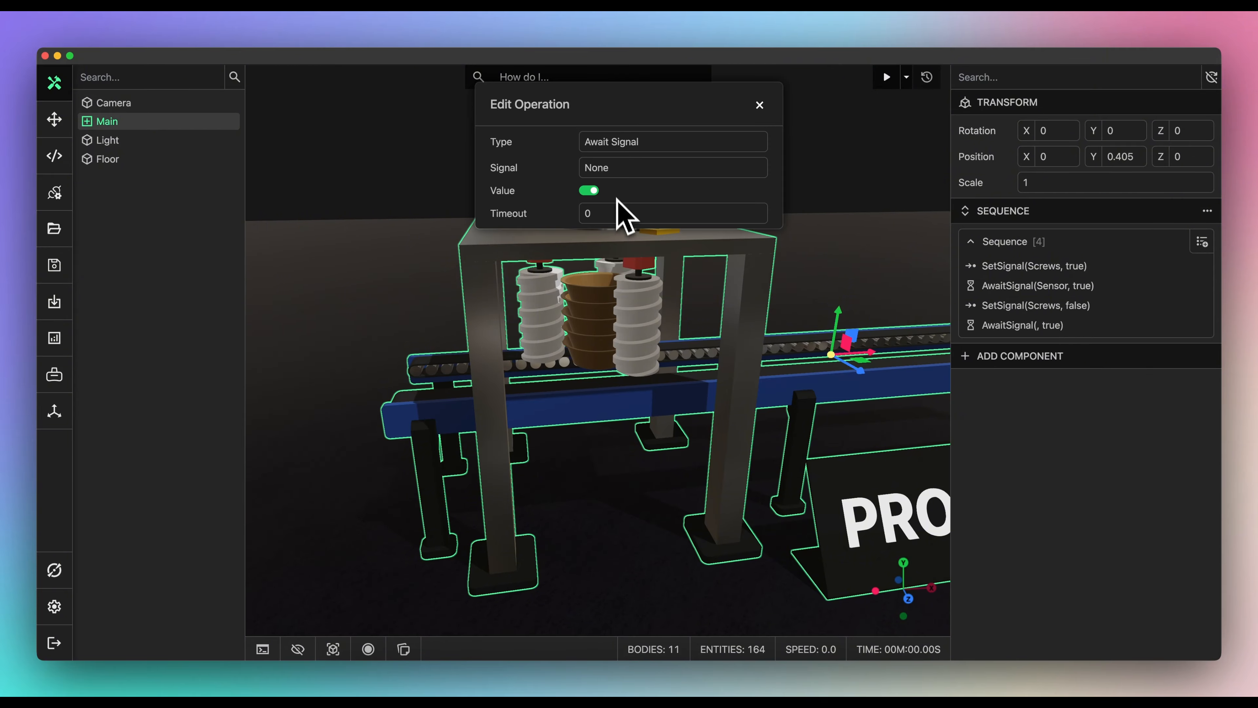
{"action": "left_click", "coordinate": [614, 172]}
{"action": "left_click", "coordinate": [616, 218]}
{"action": "left_click", "coordinate": [759, 105]}
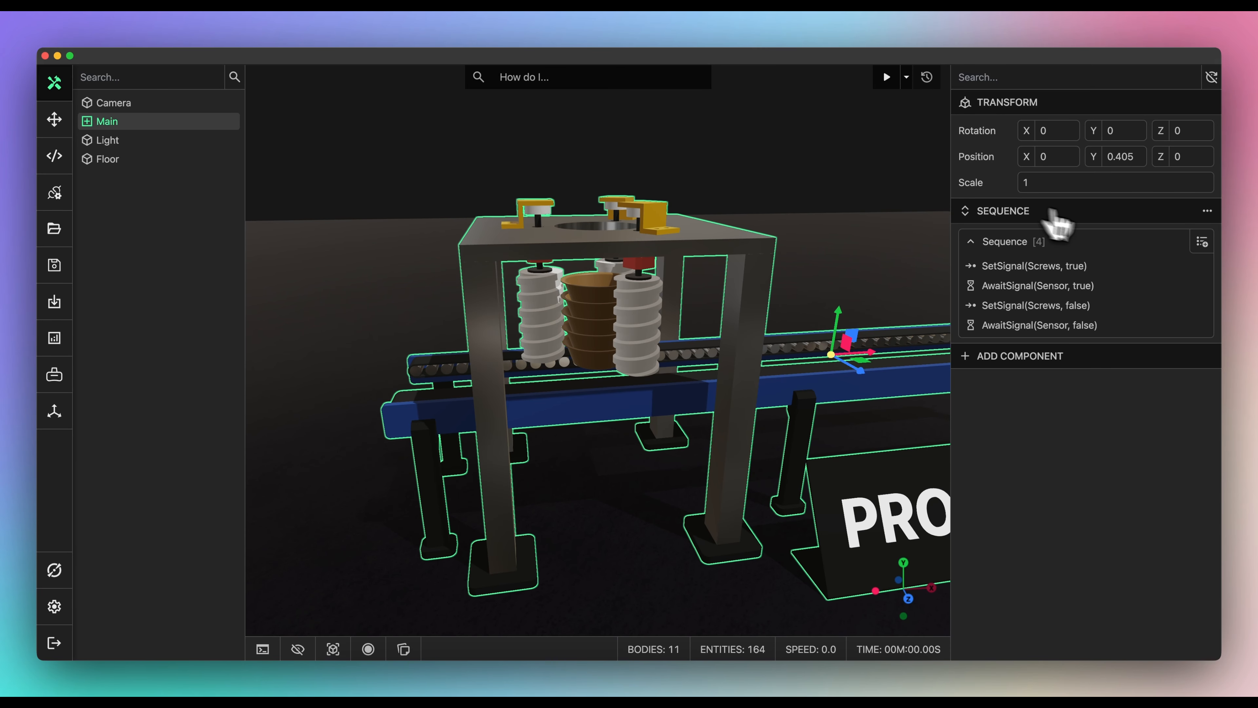
- Add a Pause operation with a 1.5 second delay
{"action": "left_click", "coordinate": [1199, 243]}
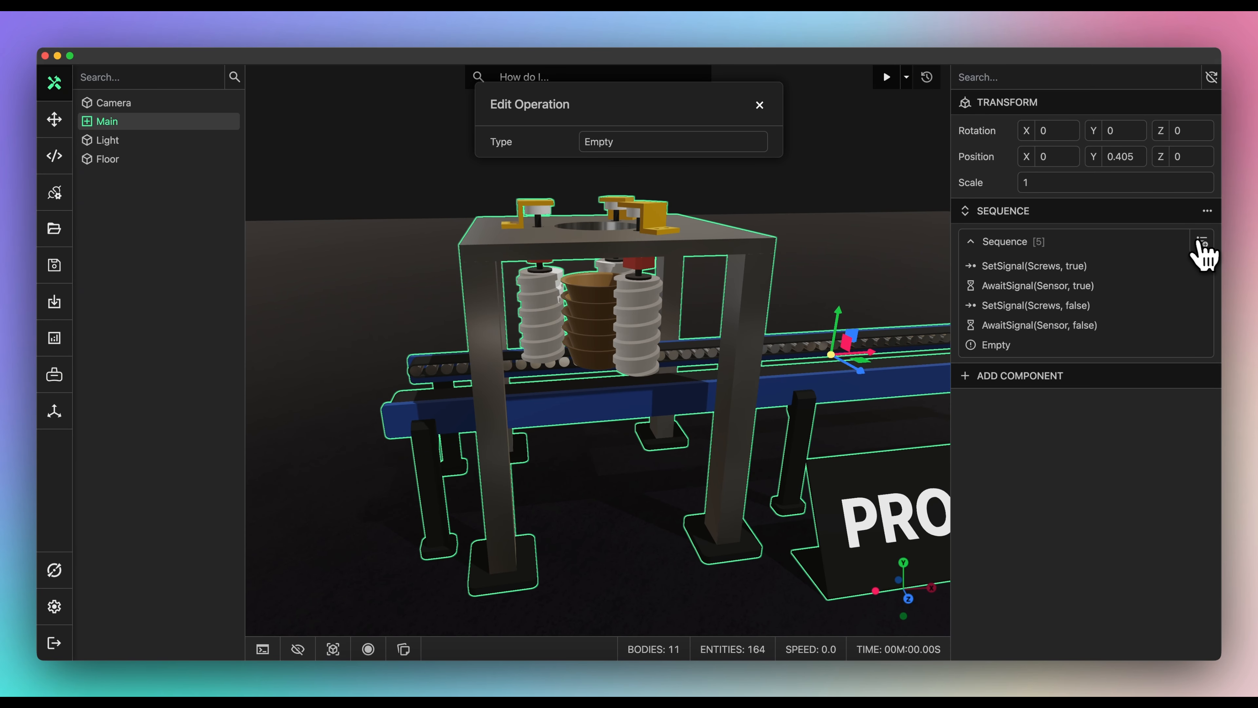
{"action": "left_click", "coordinate": [672, 145]}
{"action": "left_click", "coordinate": [646, 183]}
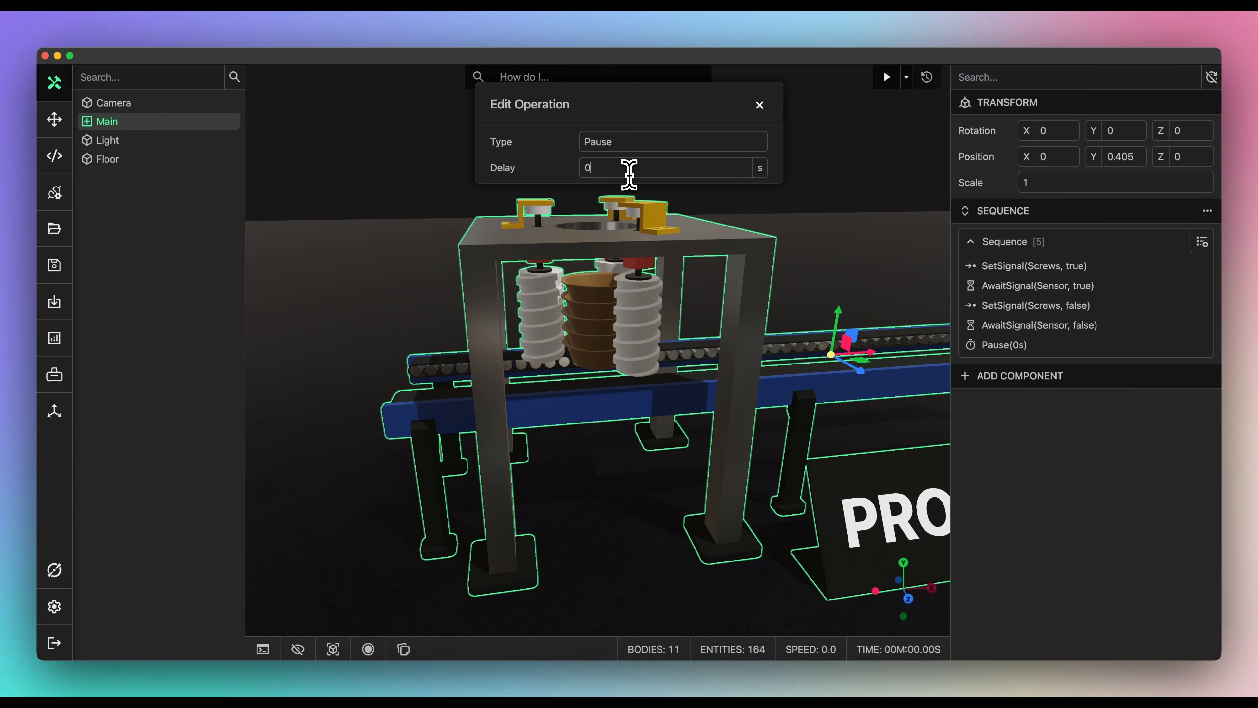
{"action": "double_click", "coordinate": [628, 174]}
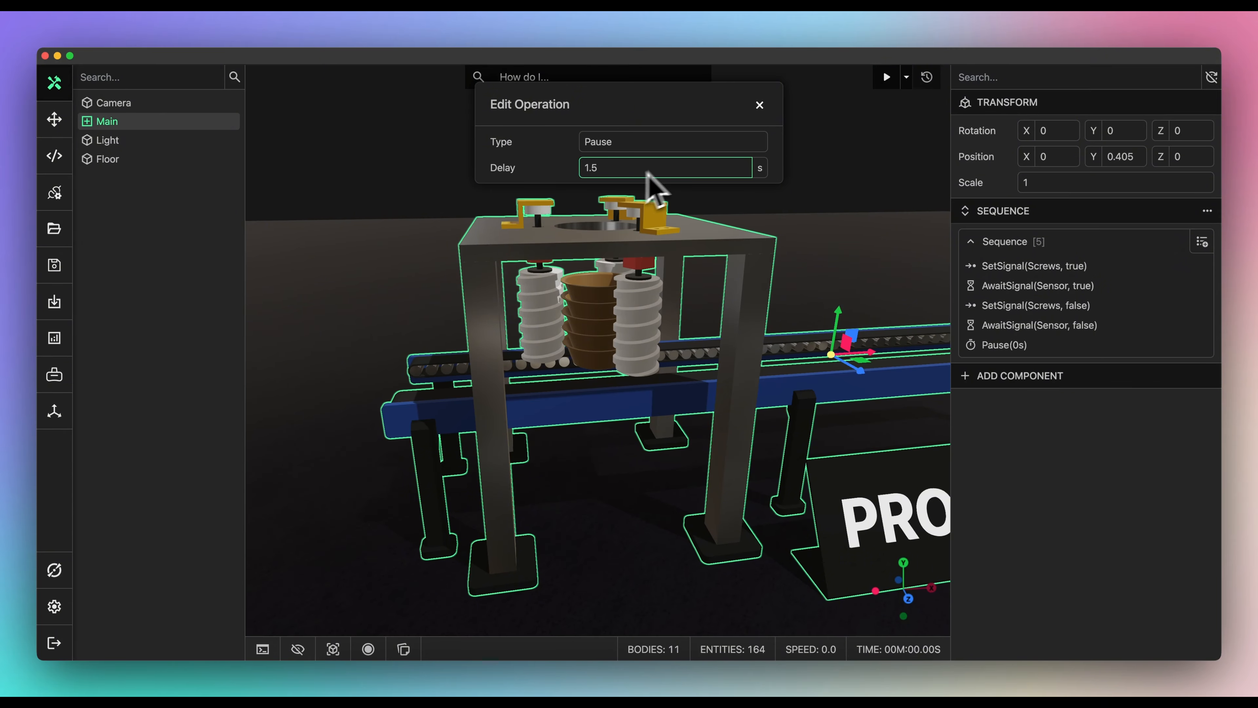
{"action": "left_click", "coordinate": [759, 110]}
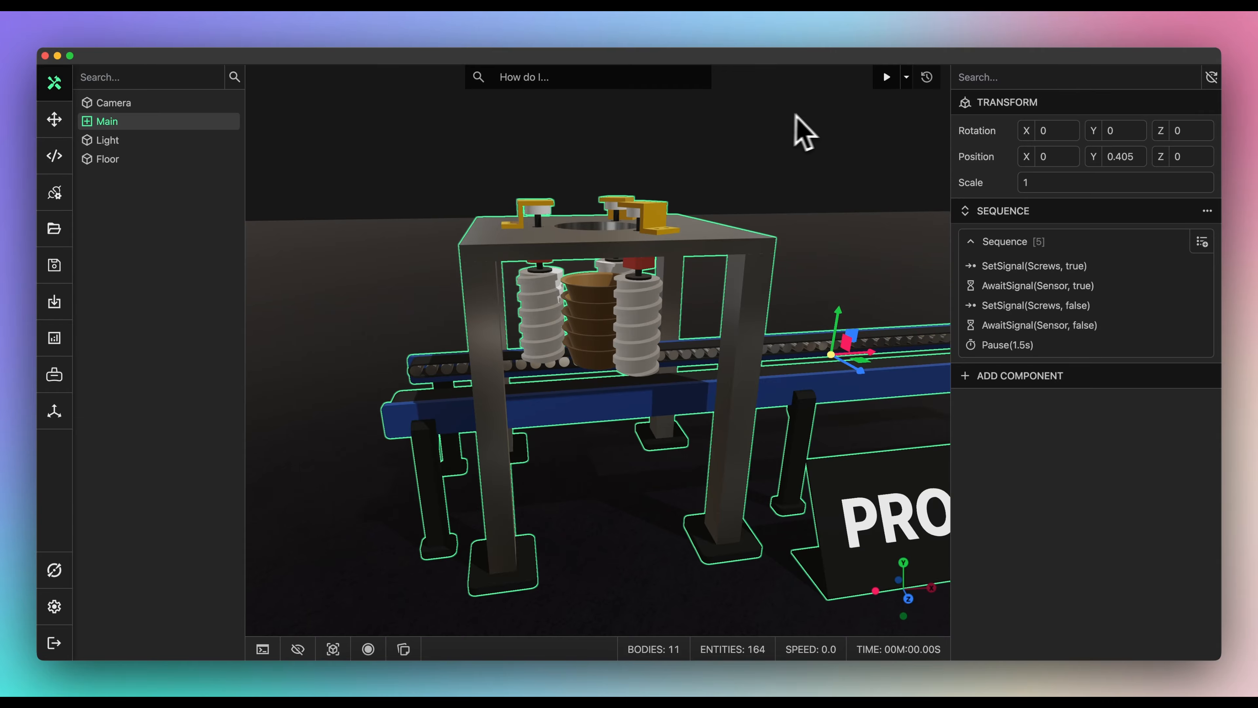
- Run the feeder simulation and watch parts travel along the conveyor, then start a new empty scene
{"action": "left_click", "coordinate": [886, 78]}
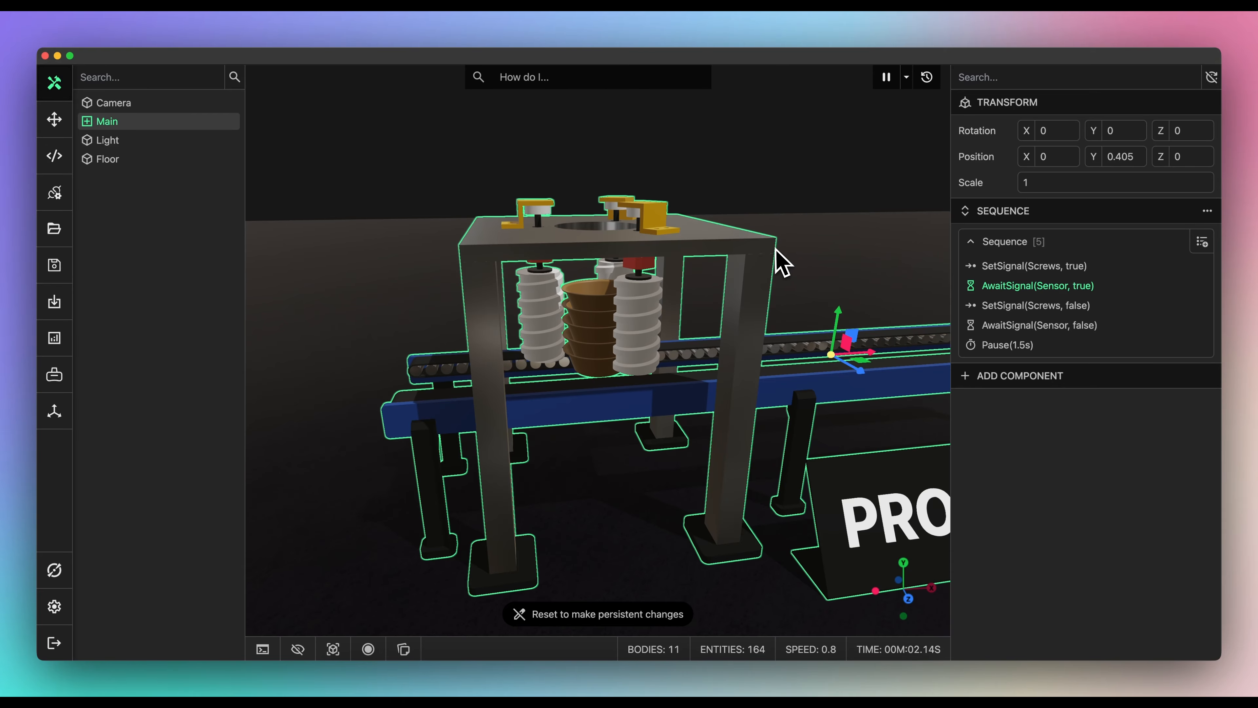
{"action": "middle_click_drag", "start_coordinate": [774, 240], "coordinate": [780, 230]}
{"action": "scroll", "coordinate": [773, 238], "scroll_direction": "up", "scroll_amount": 1}
{"action": "scroll", "coordinate": [766, 243], "scroll_direction": "up", "scroll_amount": 5}
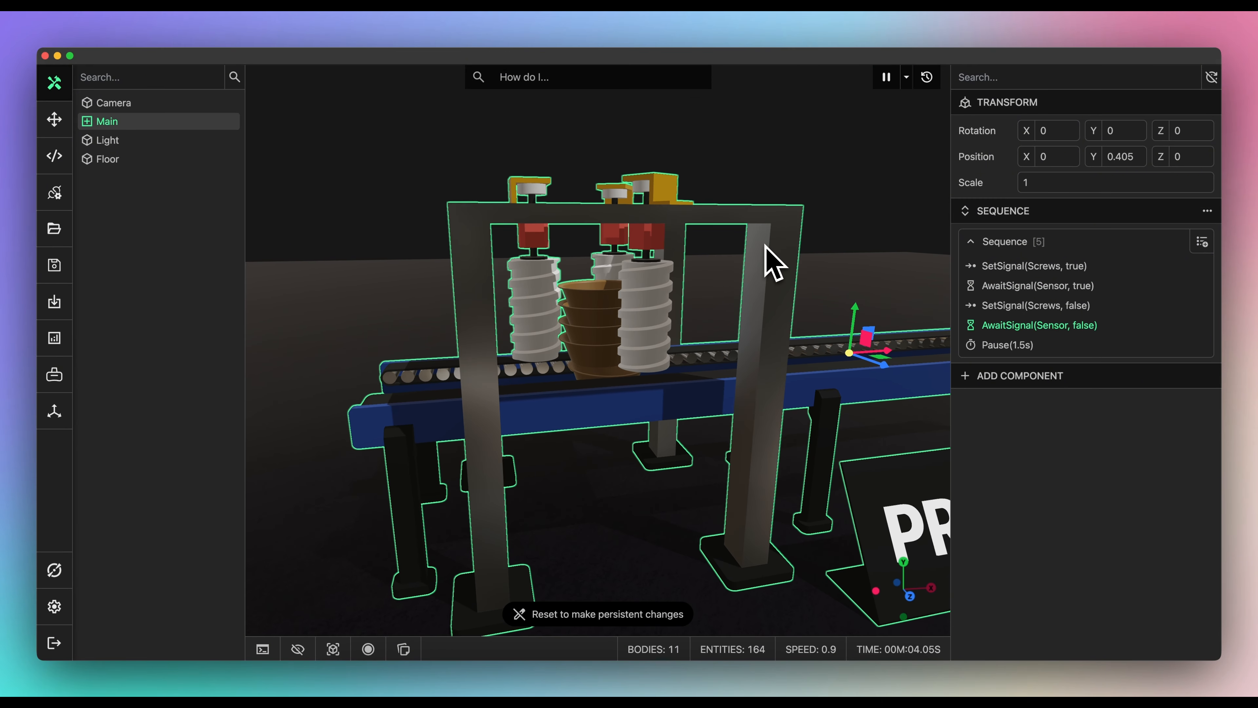
{"action": "middle_click_drag", "start_coordinate": [762, 237], "coordinate": [760, 226]}
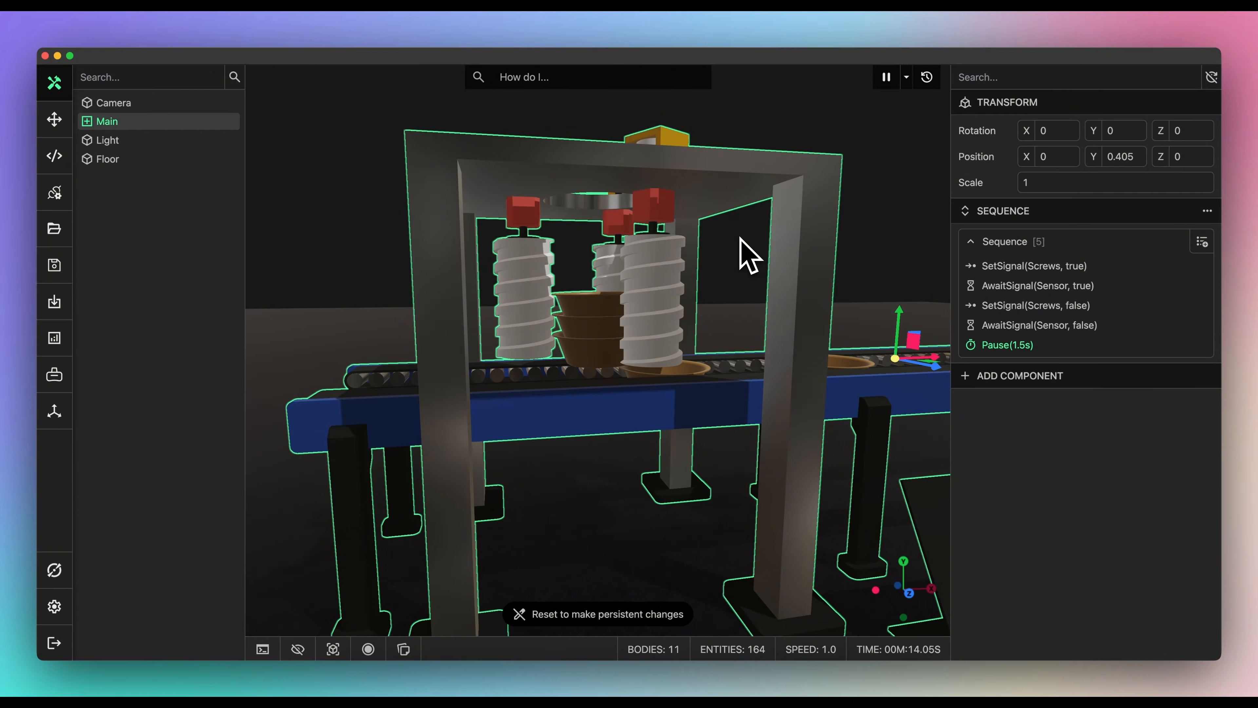
{"action": "middle_click_drag", "start_coordinate": [748, 256], "coordinate": [742, 293]}
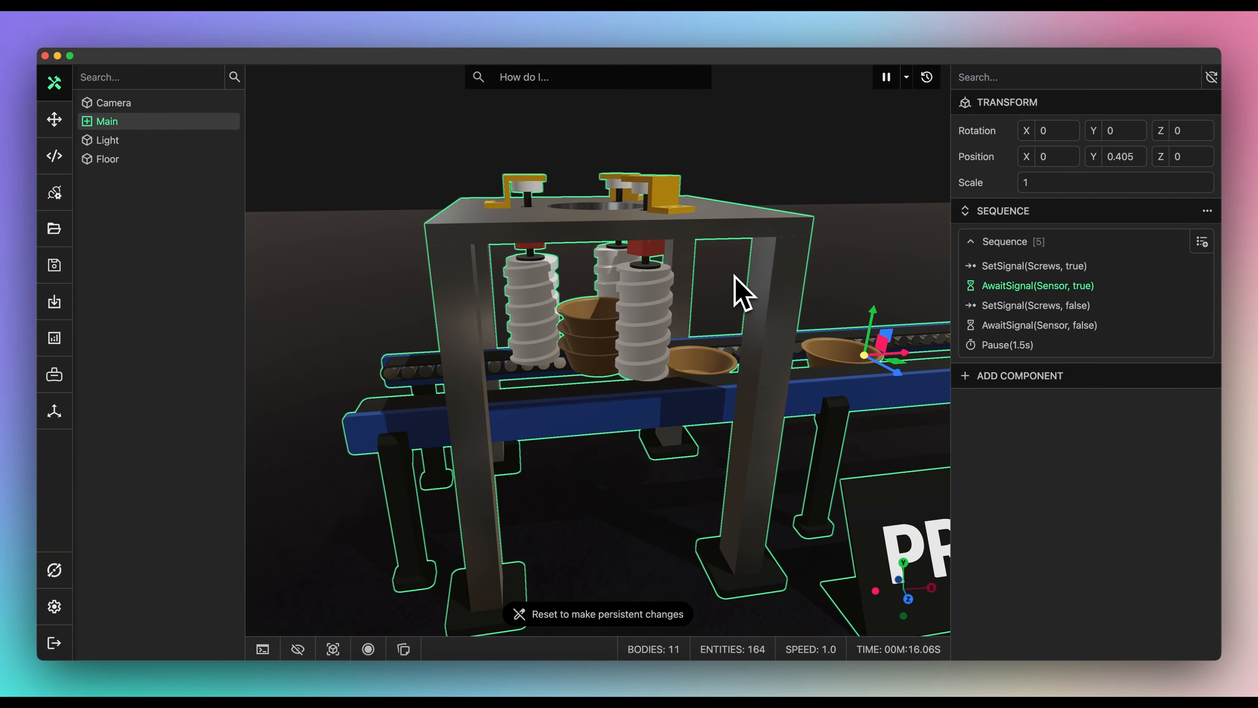
{"action": "scroll", "coordinate": [735, 276], "scroll_direction": "down", "scroll_amount": 3}
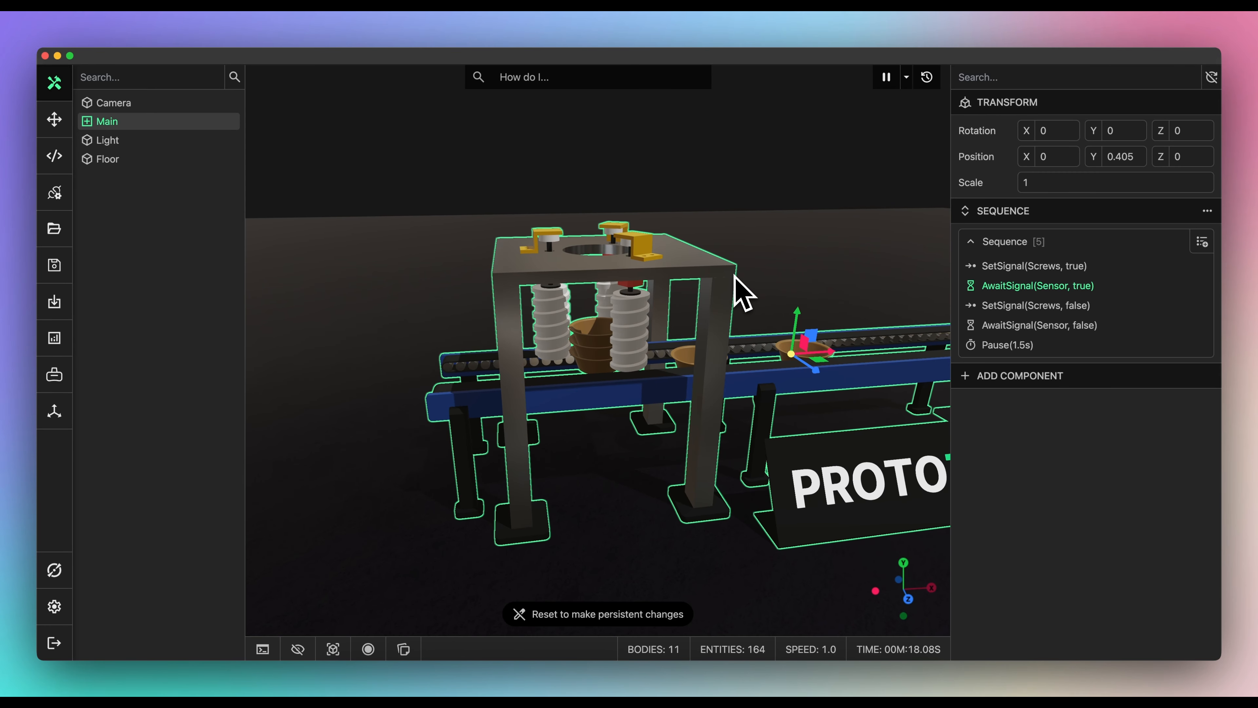
{"action": "scroll", "coordinate": [742, 292], "scroll_direction": "down", "scroll_amount": 5}
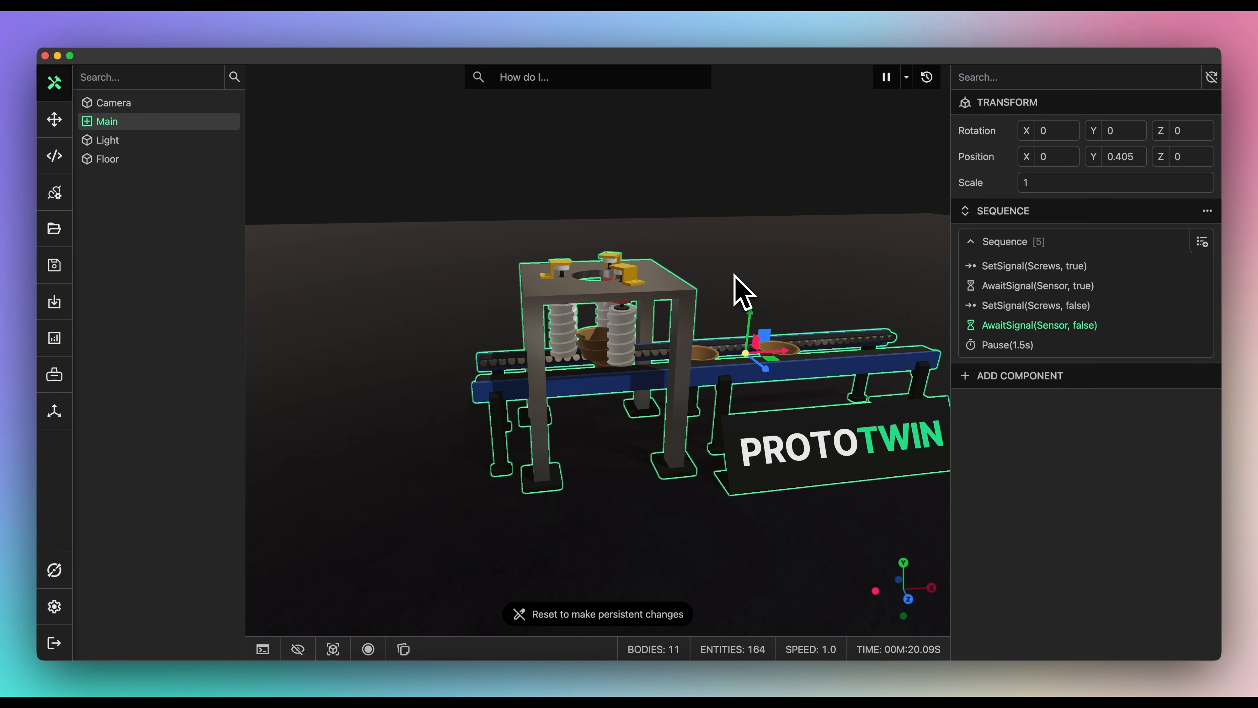
{"action": "scroll", "coordinate": [741, 292], "scroll_direction": "down", "scroll_amount": 2}
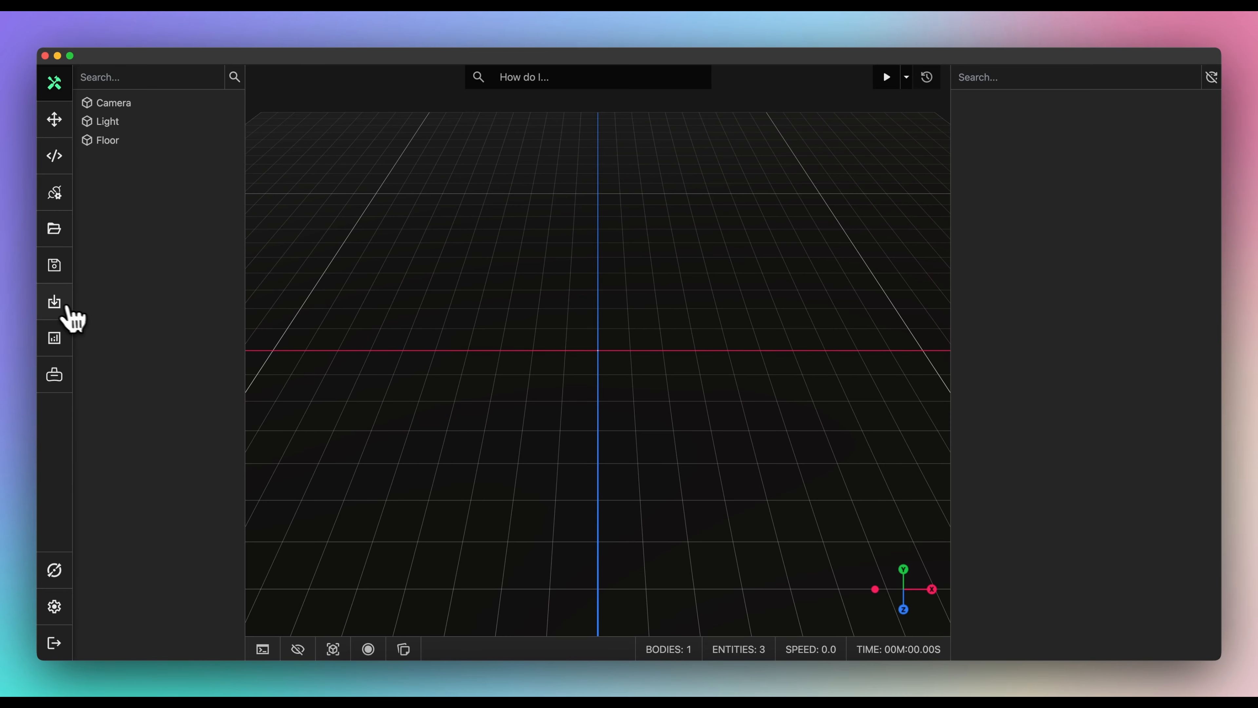
{"action": "left_click", "coordinate": [55, 303]}
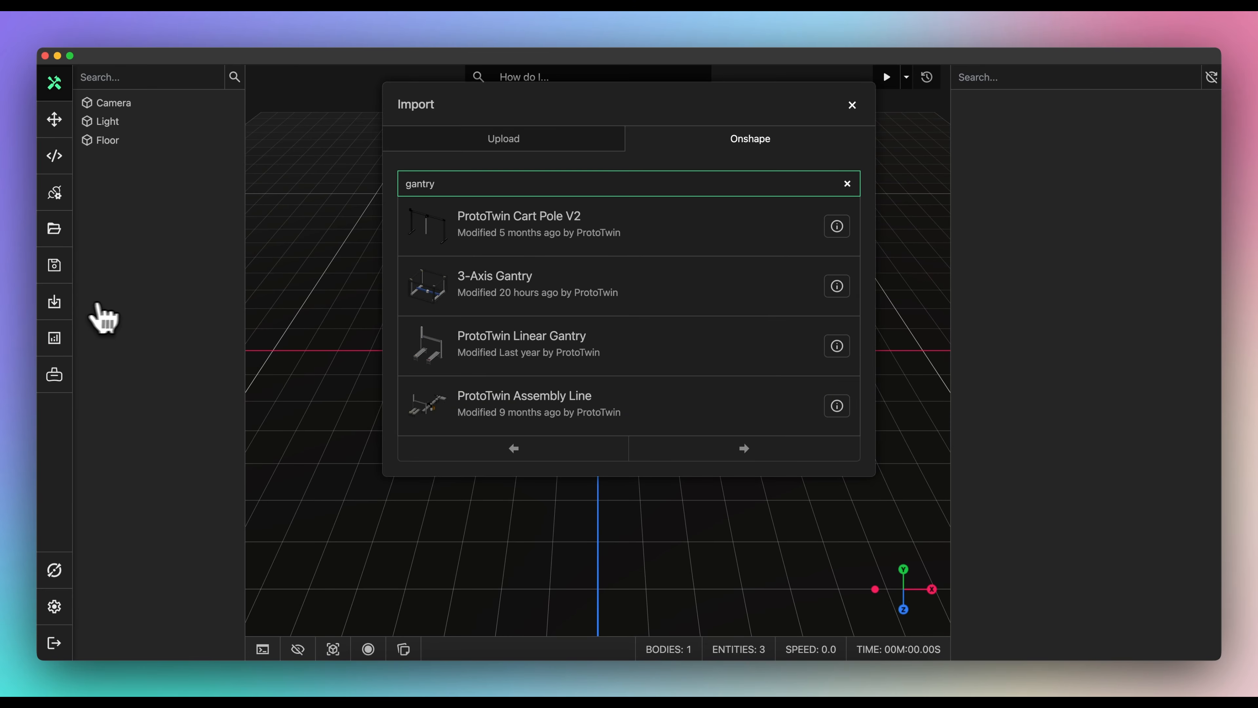
- Import the 3-Axis Gantry's Main assembly from Onshape with default settings, then bring up Torq AI
{"action": "left_click", "coordinate": [665, 297]}
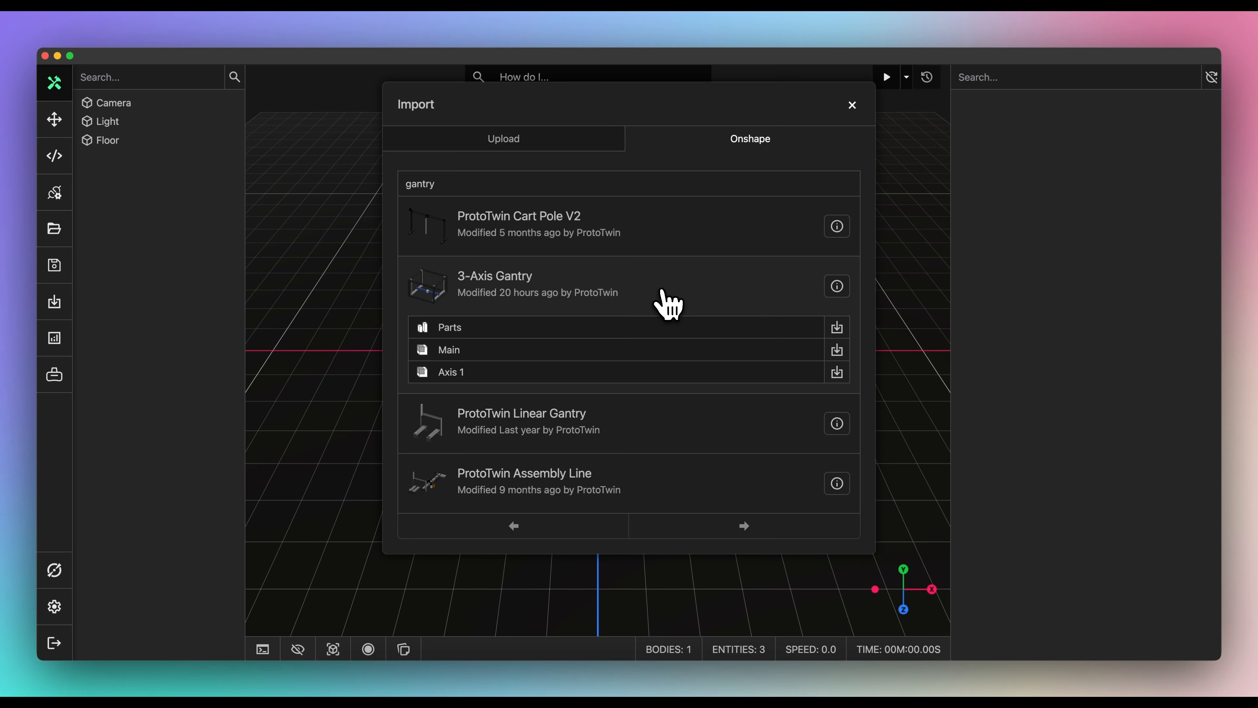
{"action": "left_click", "coordinate": [838, 351]}
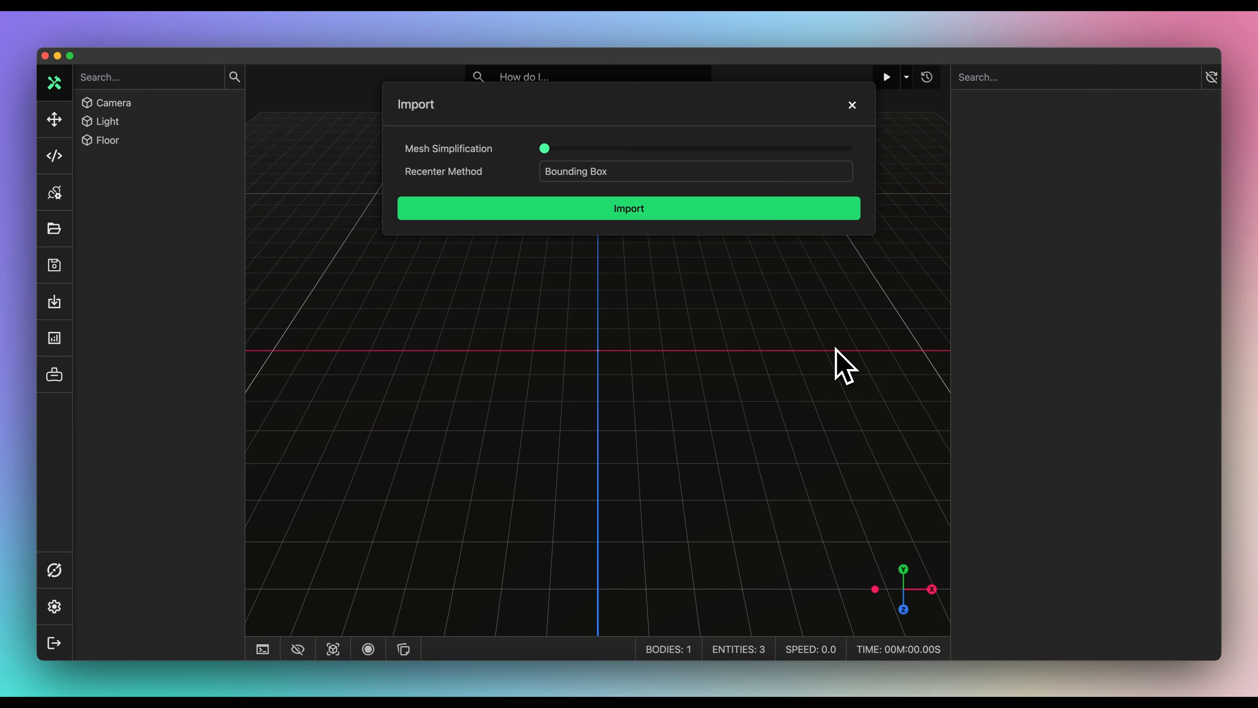
{"action": "left_click", "coordinate": [678, 217]}
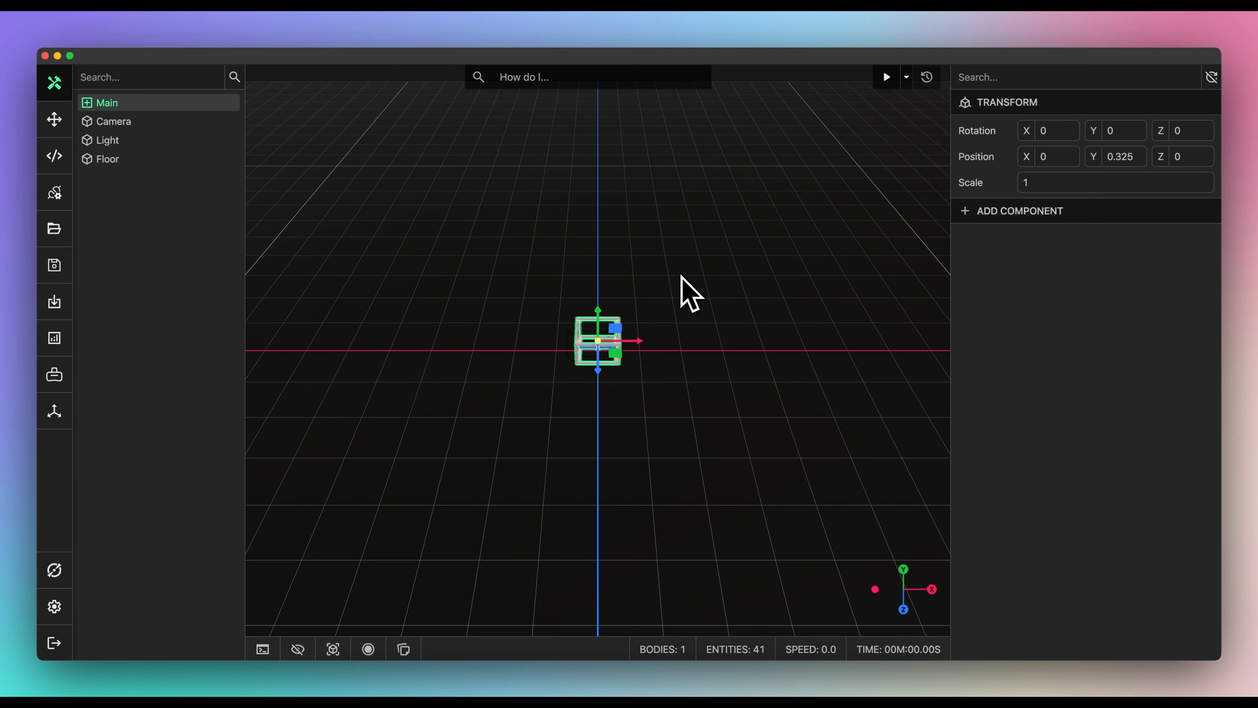
{"action": "scroll", "coordinate": [688, 298], "scroll_direction": "up", "scroll_amount": 5}
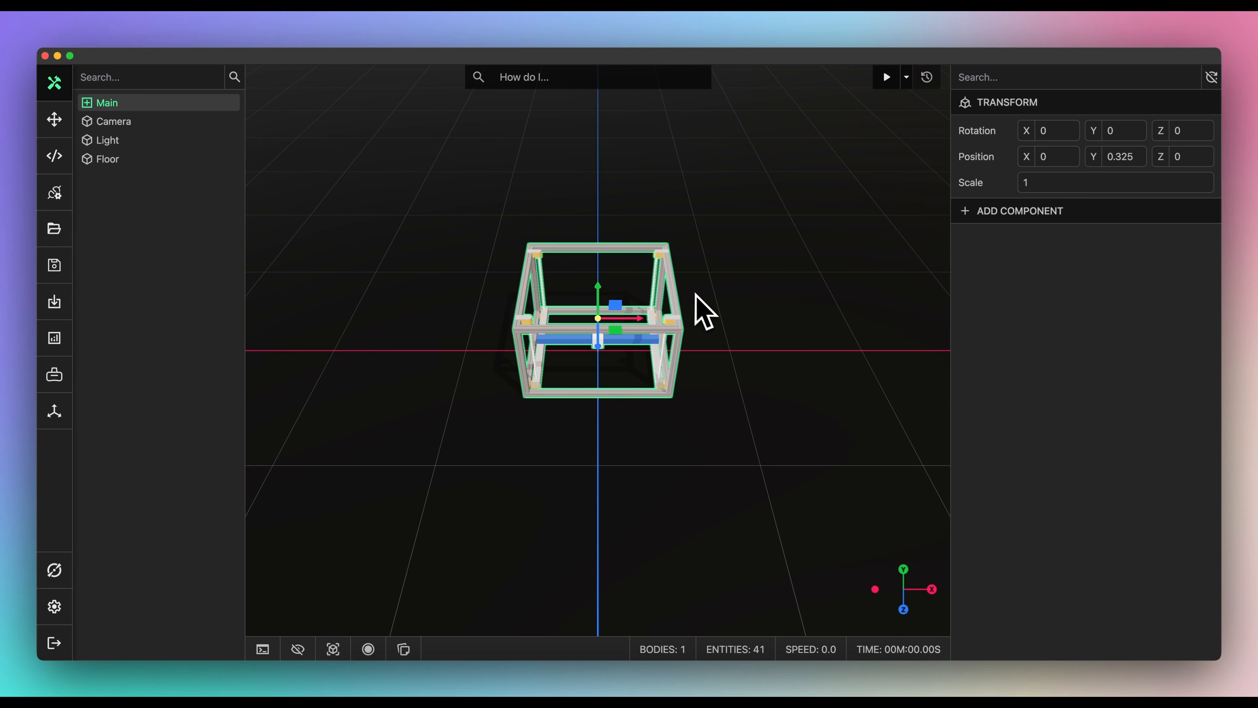
{"action": "scroll", "coordinate": [721, 319], "scroll_direction": "up", "scroll_amount": 2}
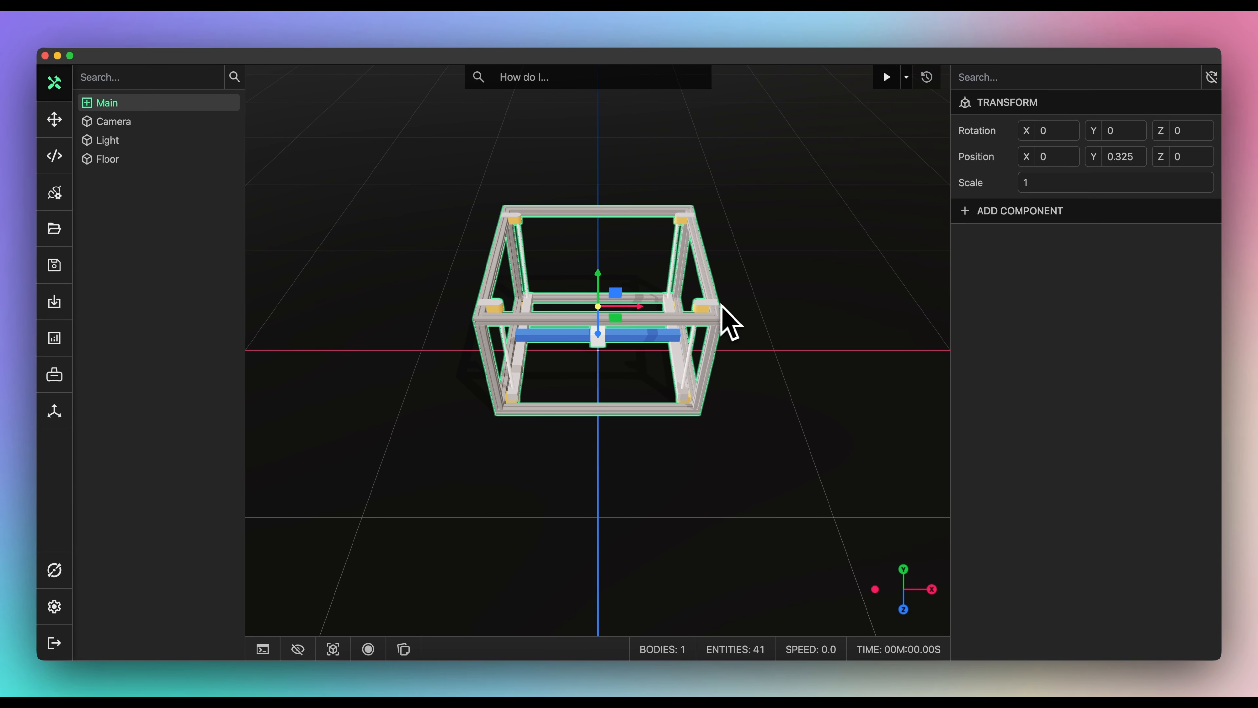
{"action": "left_click", "coordinate": [781, 308]}
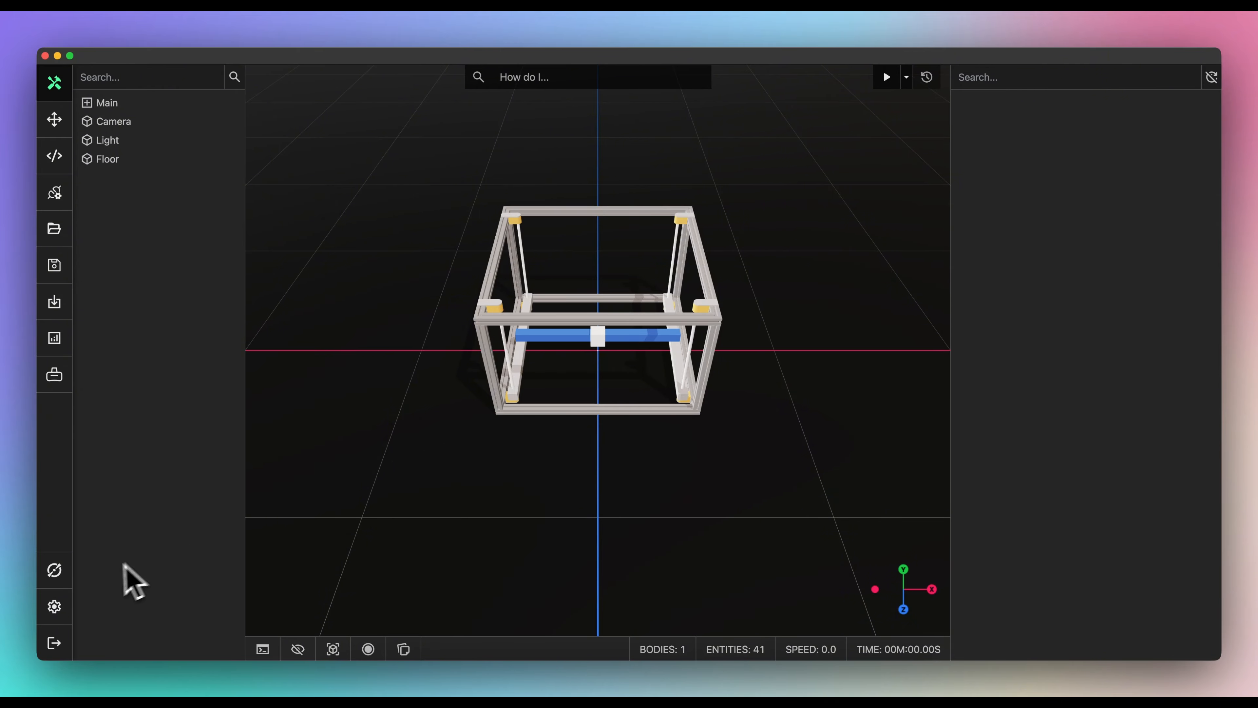
{"action": "left_click", "coordinate": [55, 575]}
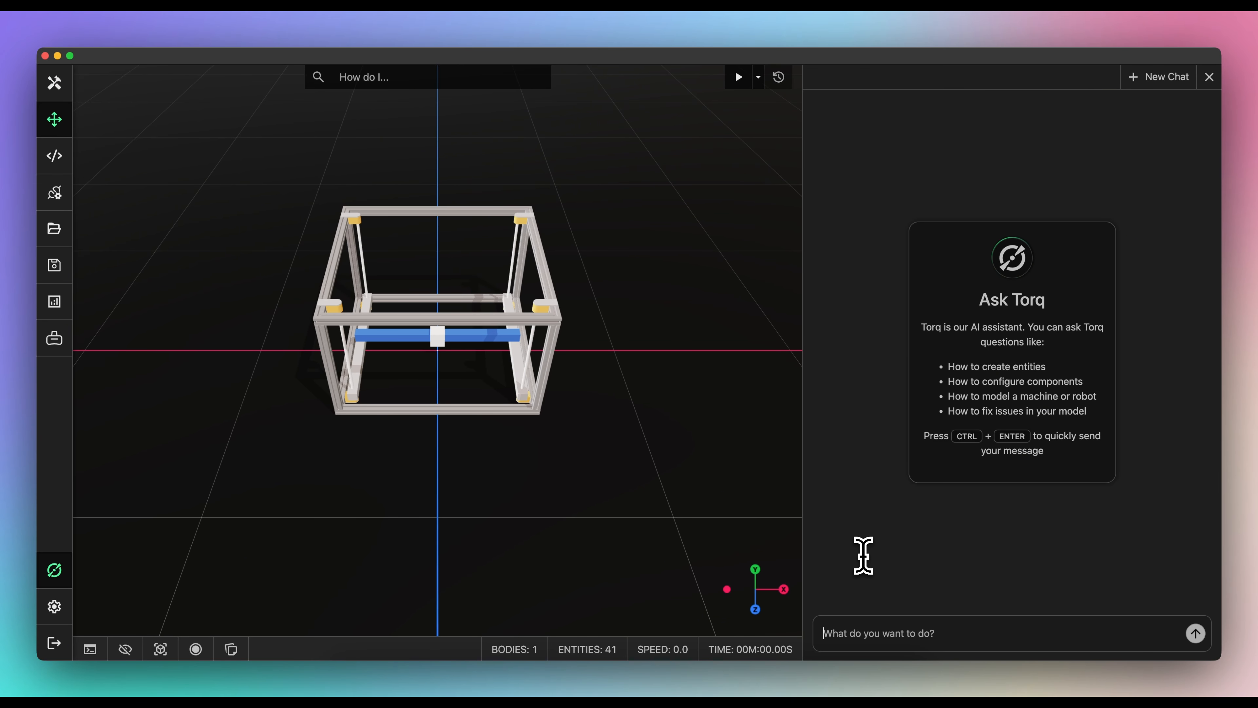
- Ask Torq how to configure joints and motors for the 3-axis gantry, then return to editing
{"action": "type", "text": "I'v"}
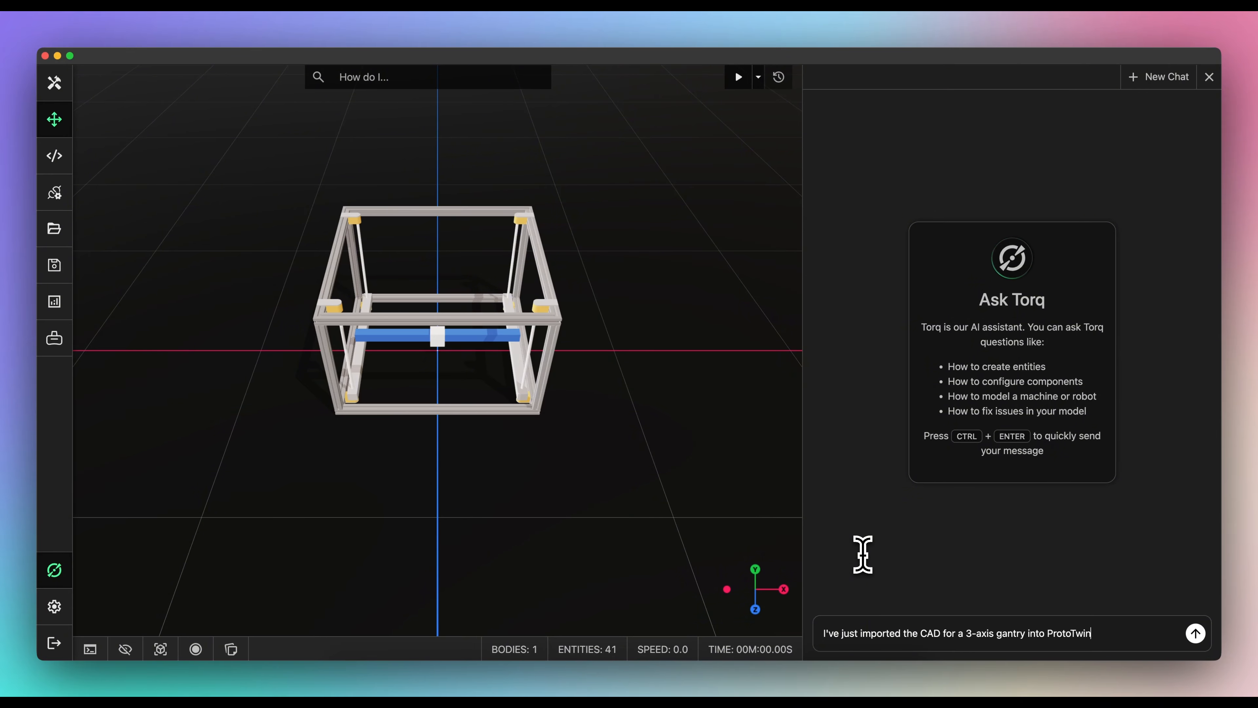
{"action": "type", "text": "onfigure the joints and motors?"}
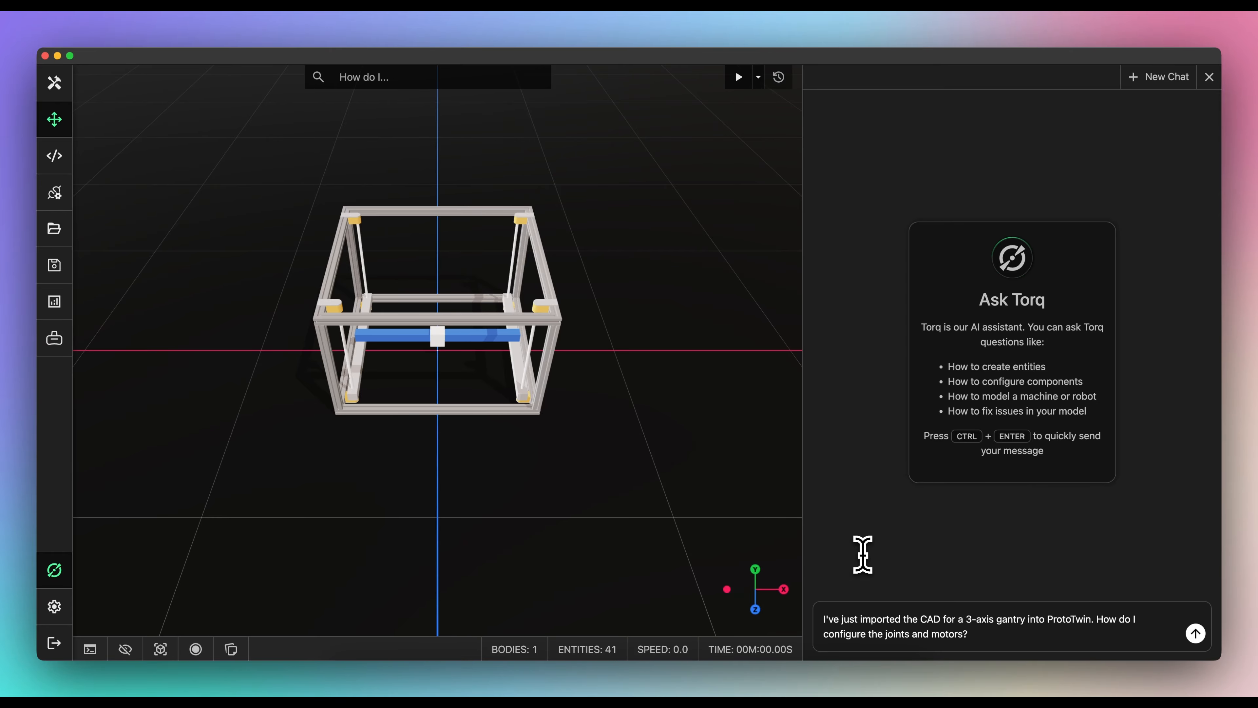
{"action": "key", "text": "ctrl+Return"}
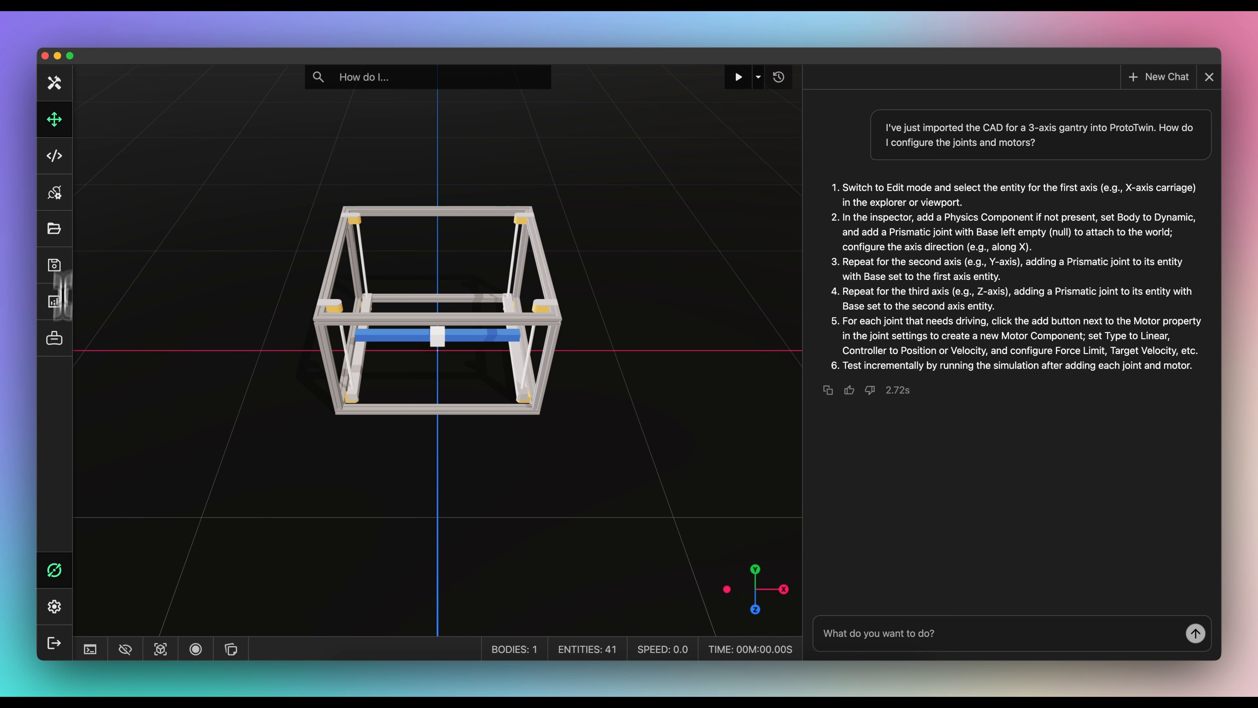
{"action": "left_click", "coordinate": [54, 566]}
{"action": "left_click", "coordinate": [53, 97]}
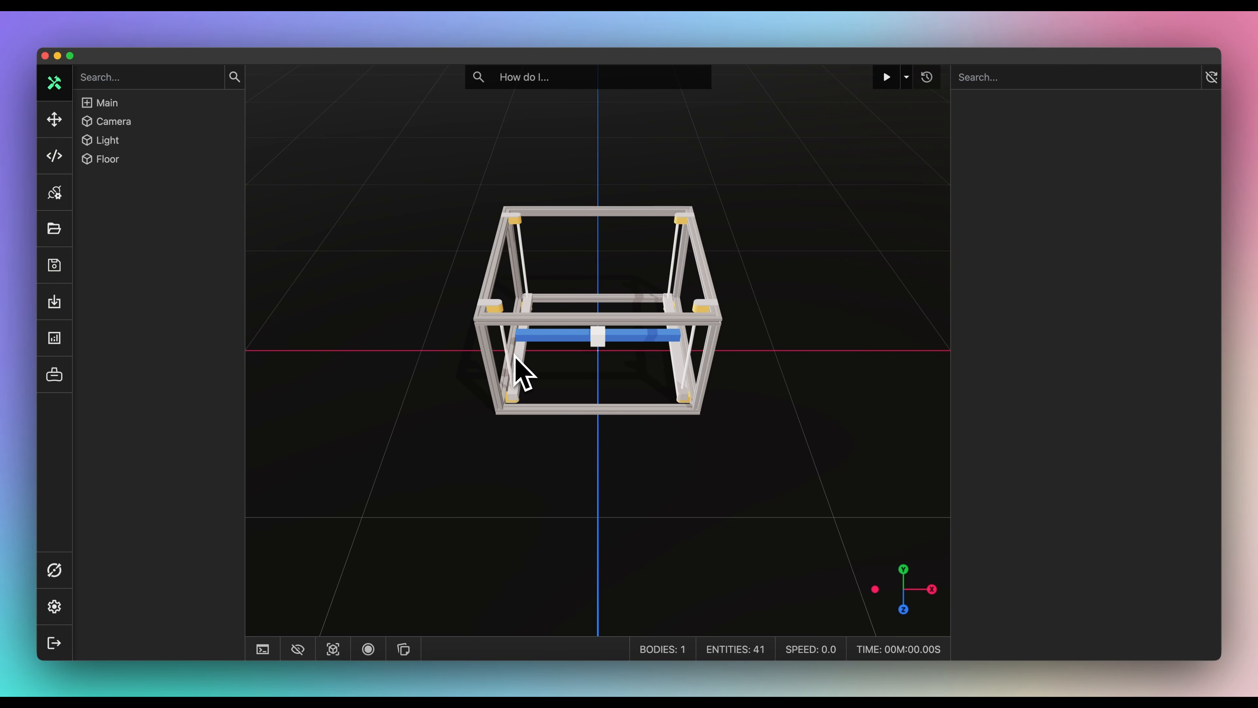
- Give Axis 1 physics and a motorized prismatic joint sliding along Y
{"action": "left_click", "coordinate": [549, 392]}
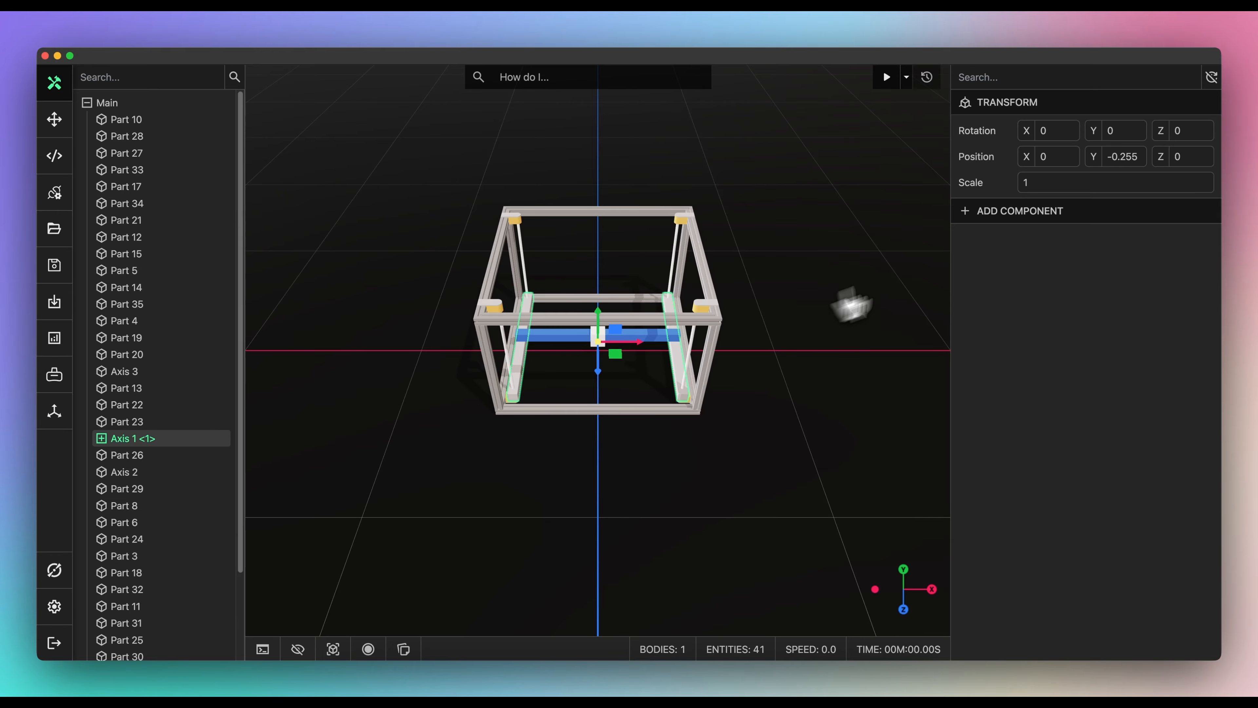
{"action": "left_click", "coordinate": [1014, 230]}
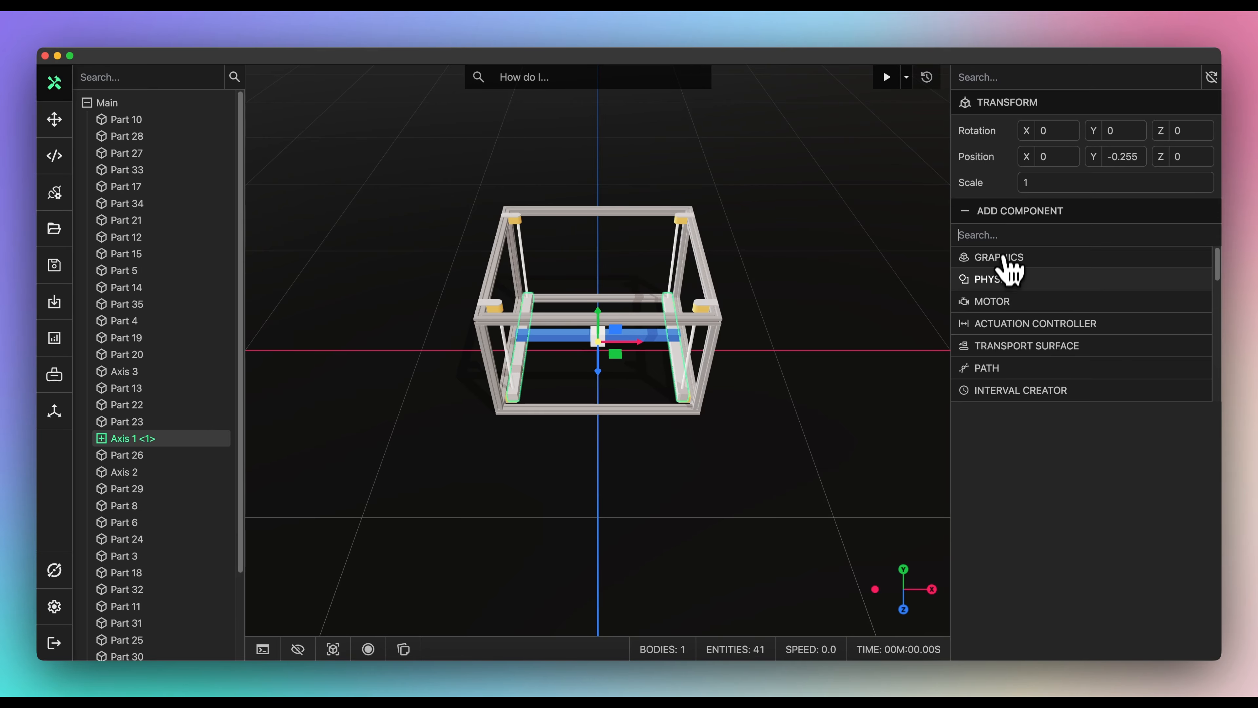
{"action": "left_click", "coordinate": [1003, 277]}
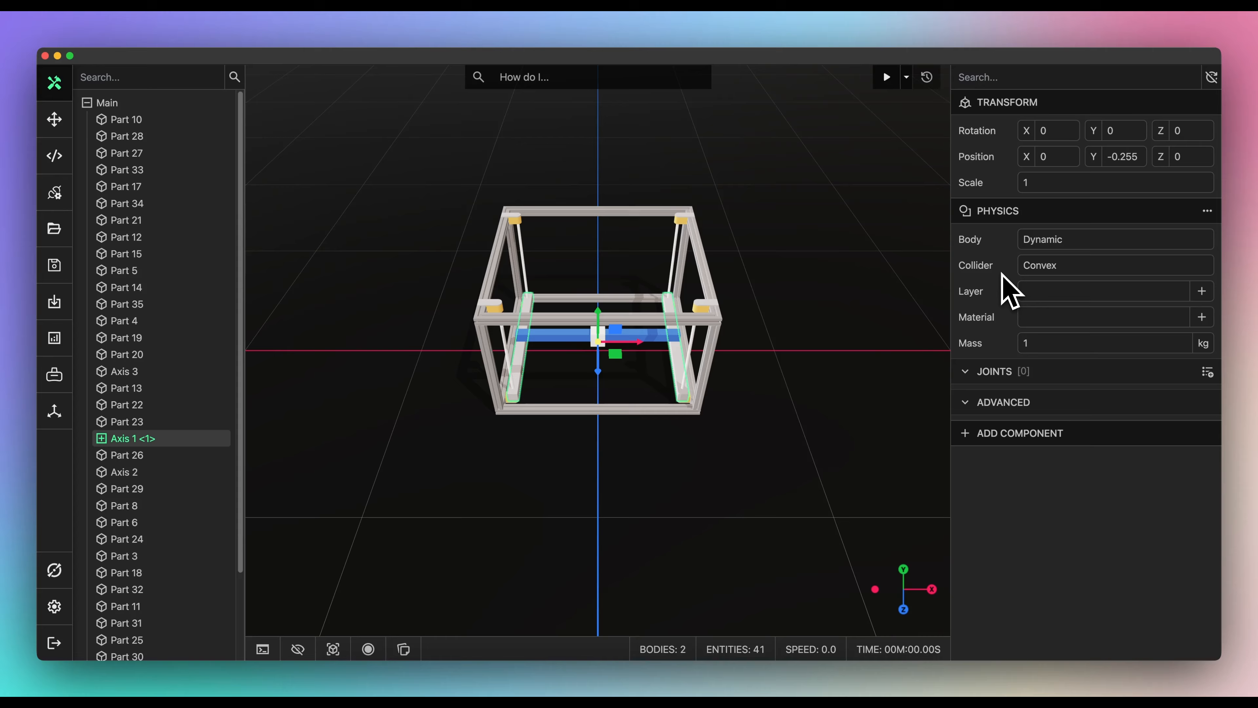
{"action": "left_click", "coordinate": [1207, 372]}
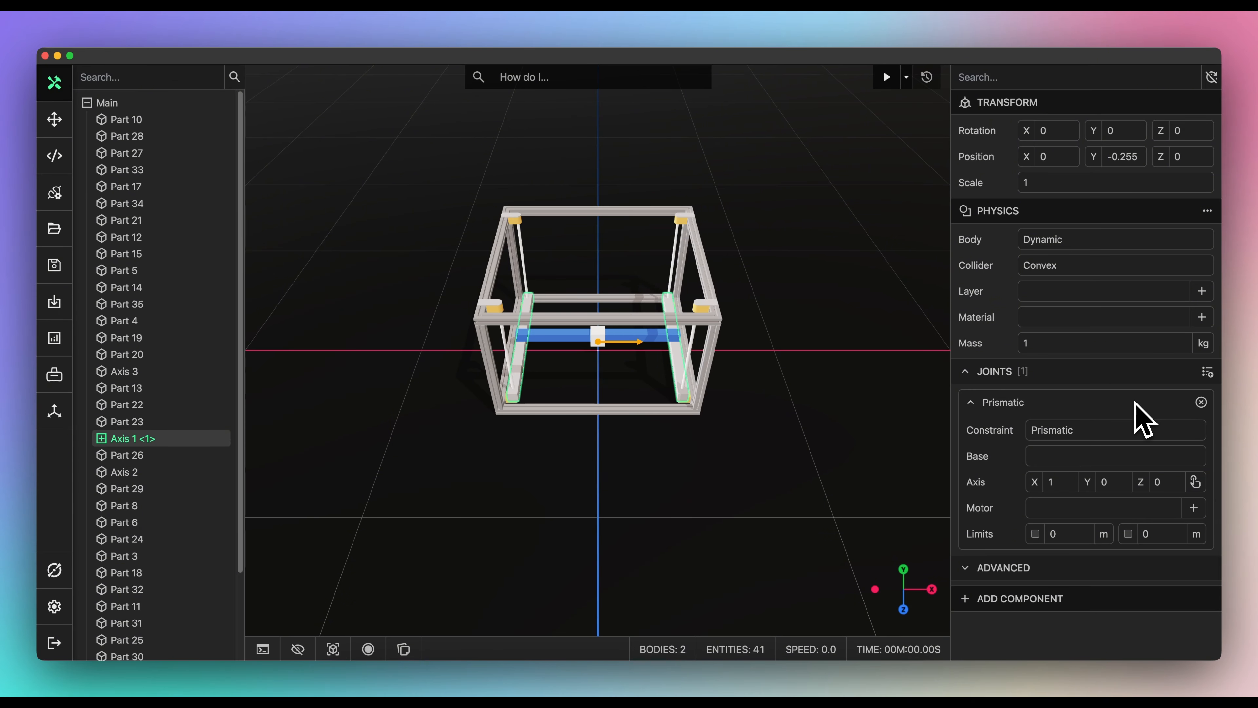
{"action": "left_click", "coordinate": [1195, 481]}
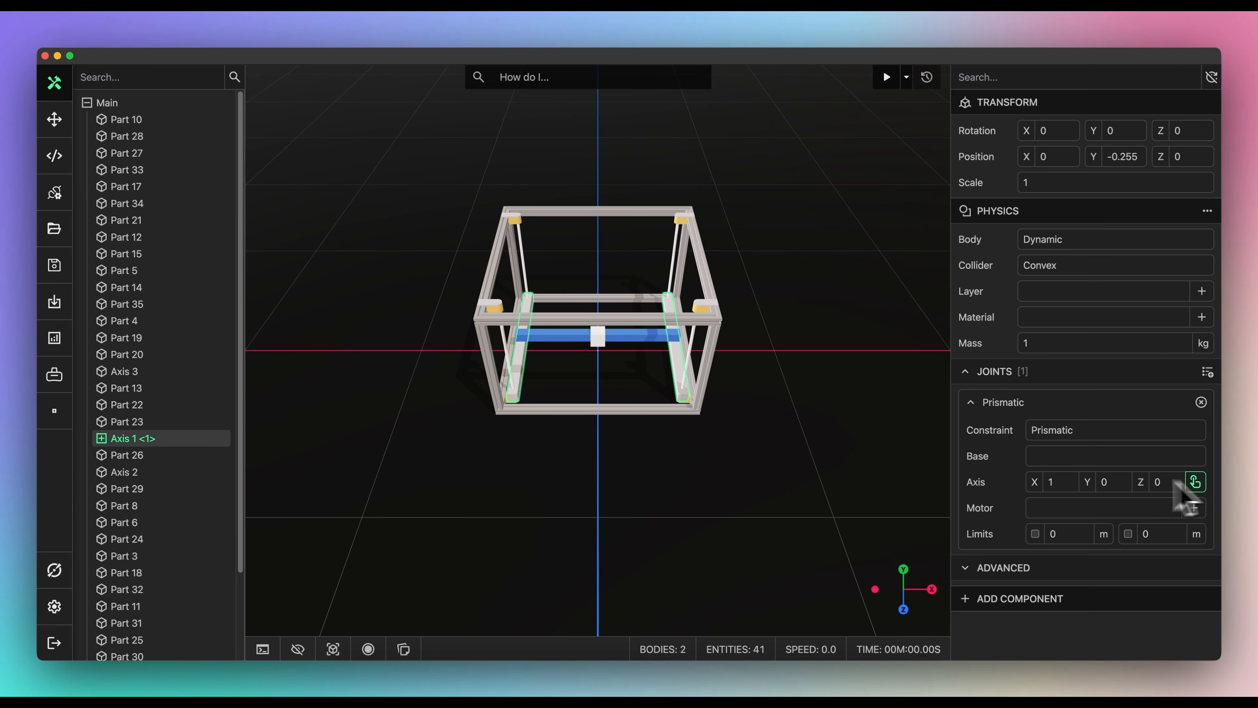
{"action": "left_click", "coordinate": [519, 401]}
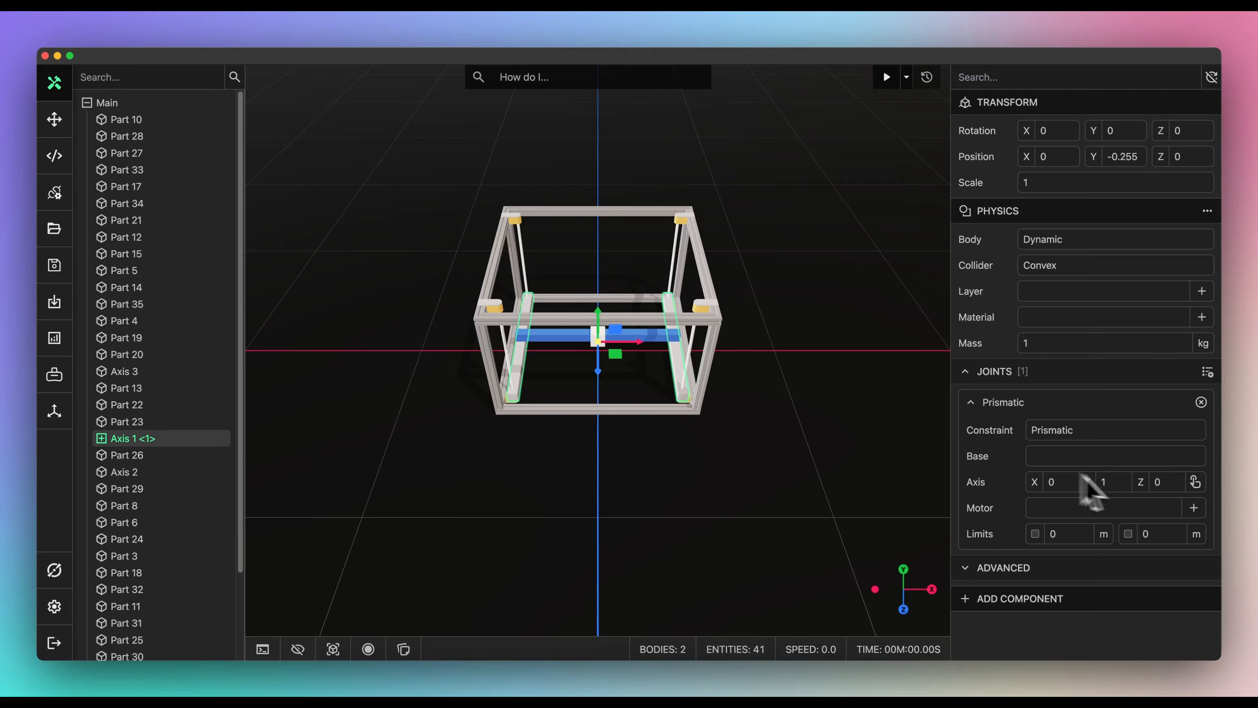
{"action": "left_click", "coordinate": [1194, 508]}
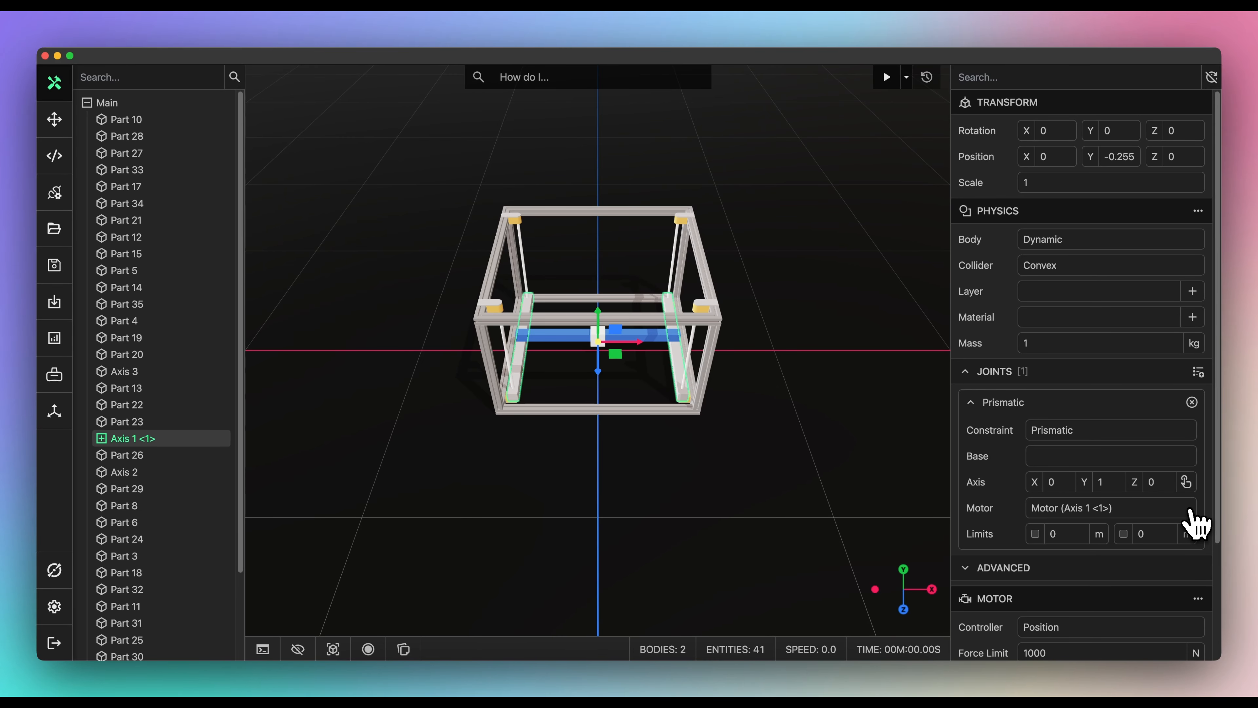
- Give Axis 2 physics and a motorized prismatic joint along Z based on Axis 1
{"action": "left_click", "coordinate": [570, 356]}
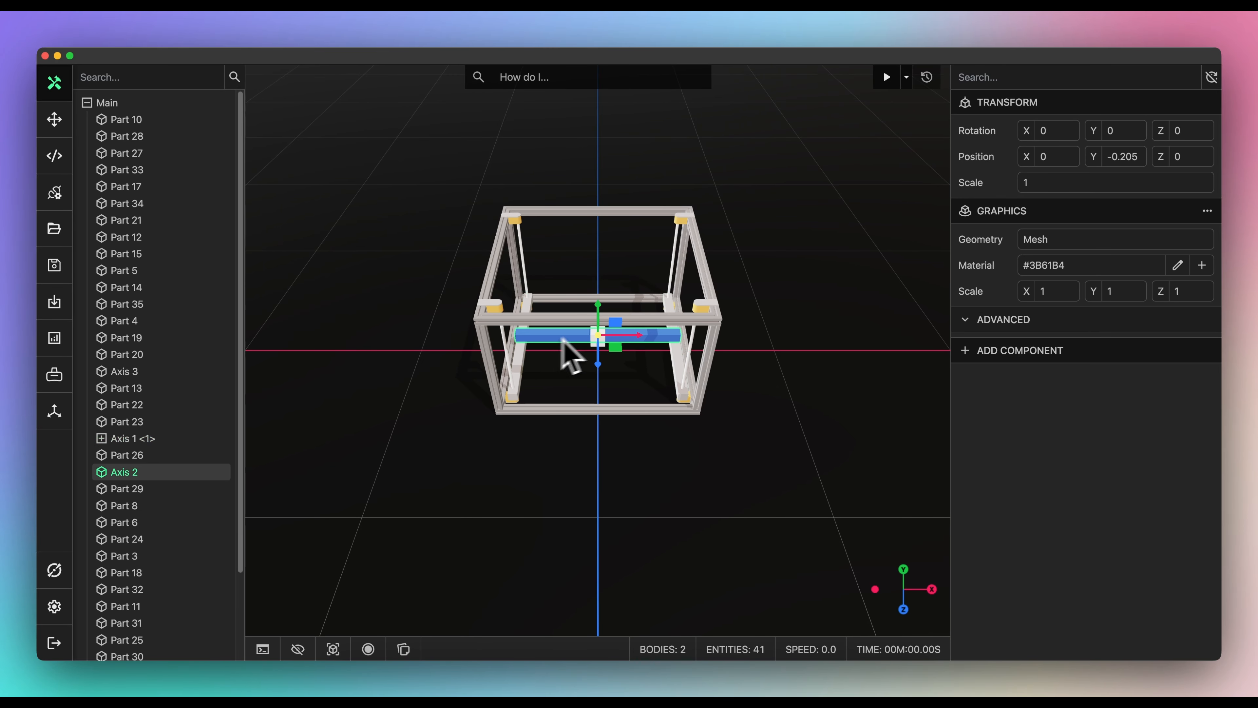
{"action": "left_click", "coordinate": [1021, 350]}
{"action": "left_click", "coordinate": [1011, 397]}
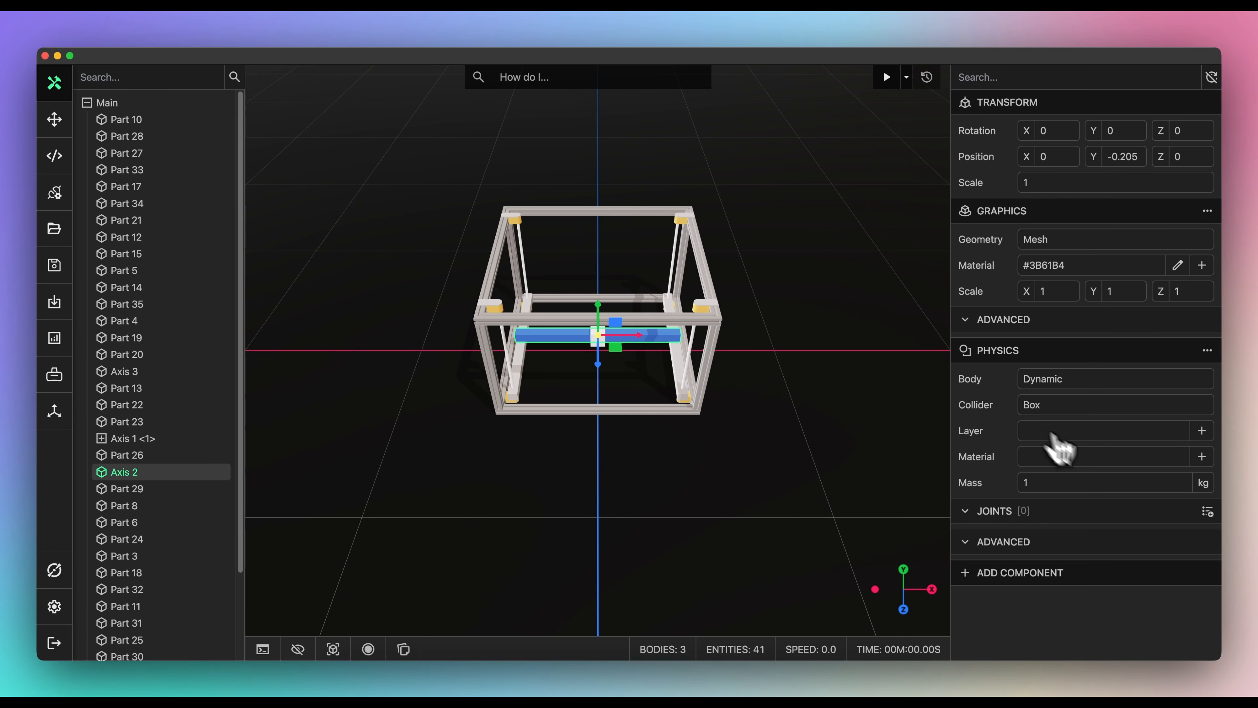
{"action": "left_click", "coordinate": [1207, 511]}
{"action": "left_click", "coordinate": [1124, 541]}
{"action": "scroll", "coordinate": [1070, 528], "scroll_direction": "down", "scroll_amount": 2}
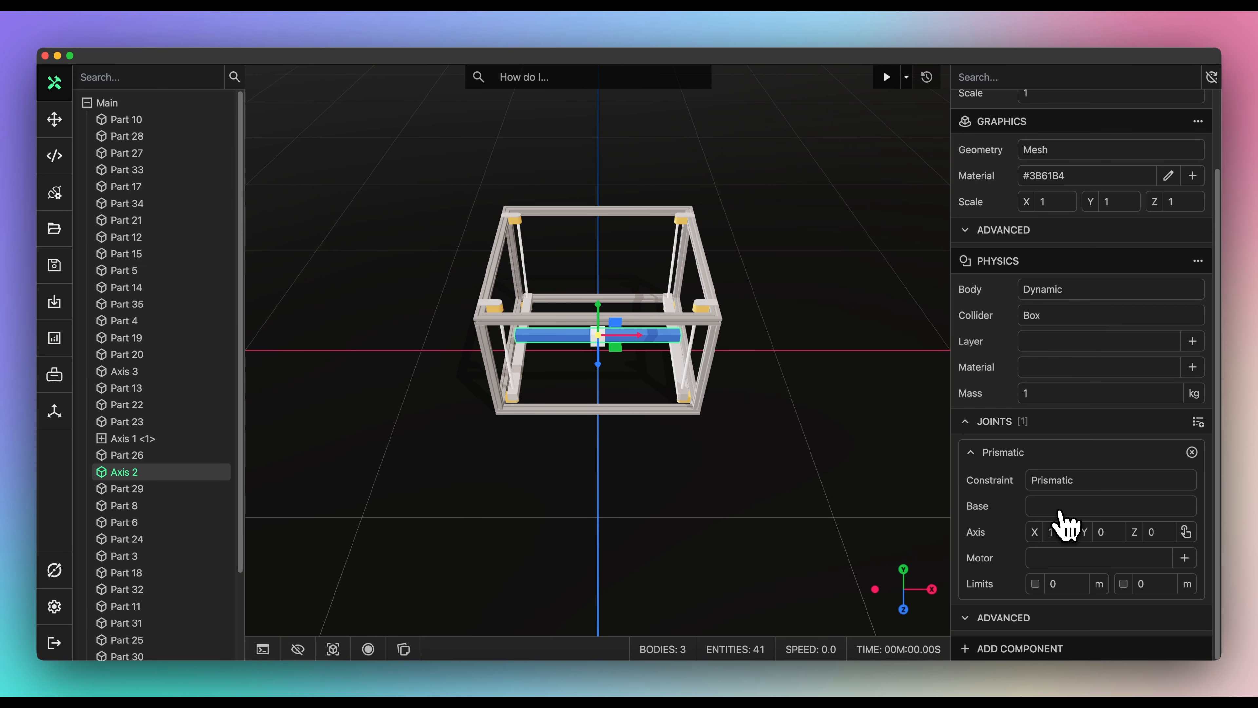
{"action": "left_click", "coordinate": [1060, 511]}
{"action": "left_click", "coordinate": [1071, 548]}
{"action": "left_click", "coordinate": [1184, 531]}
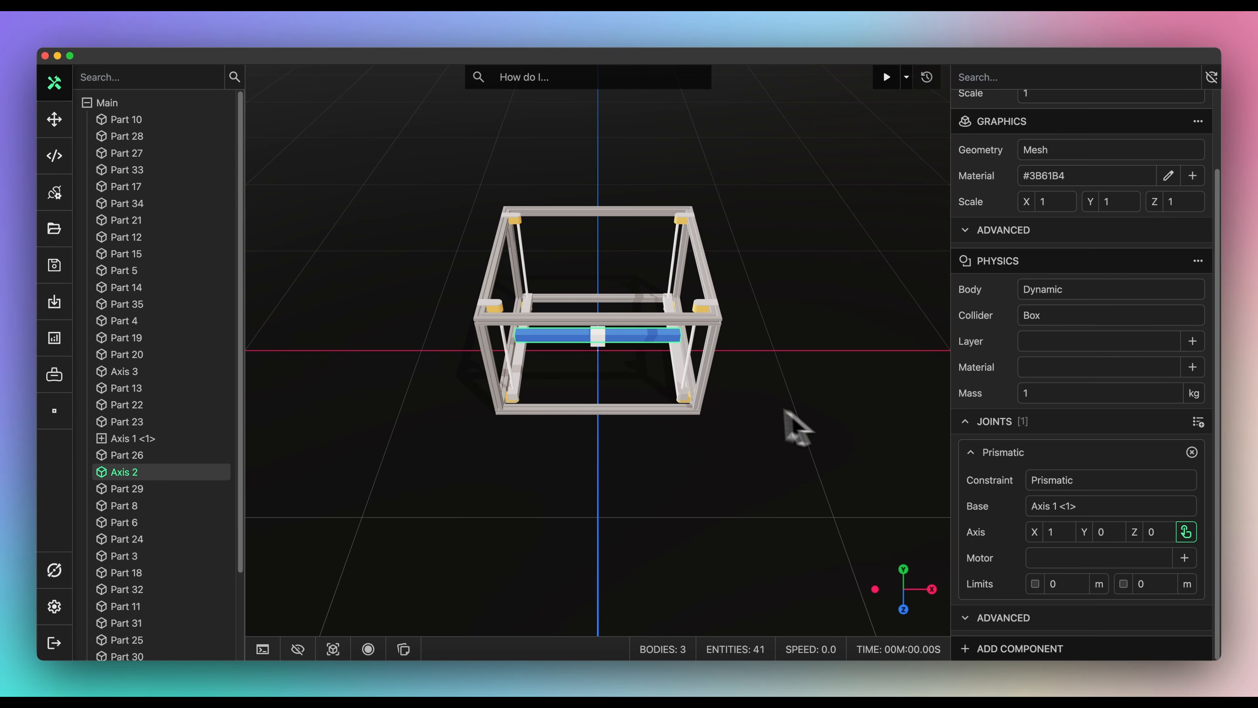
{"action": "left_click", "coordinate": [683, 335]}
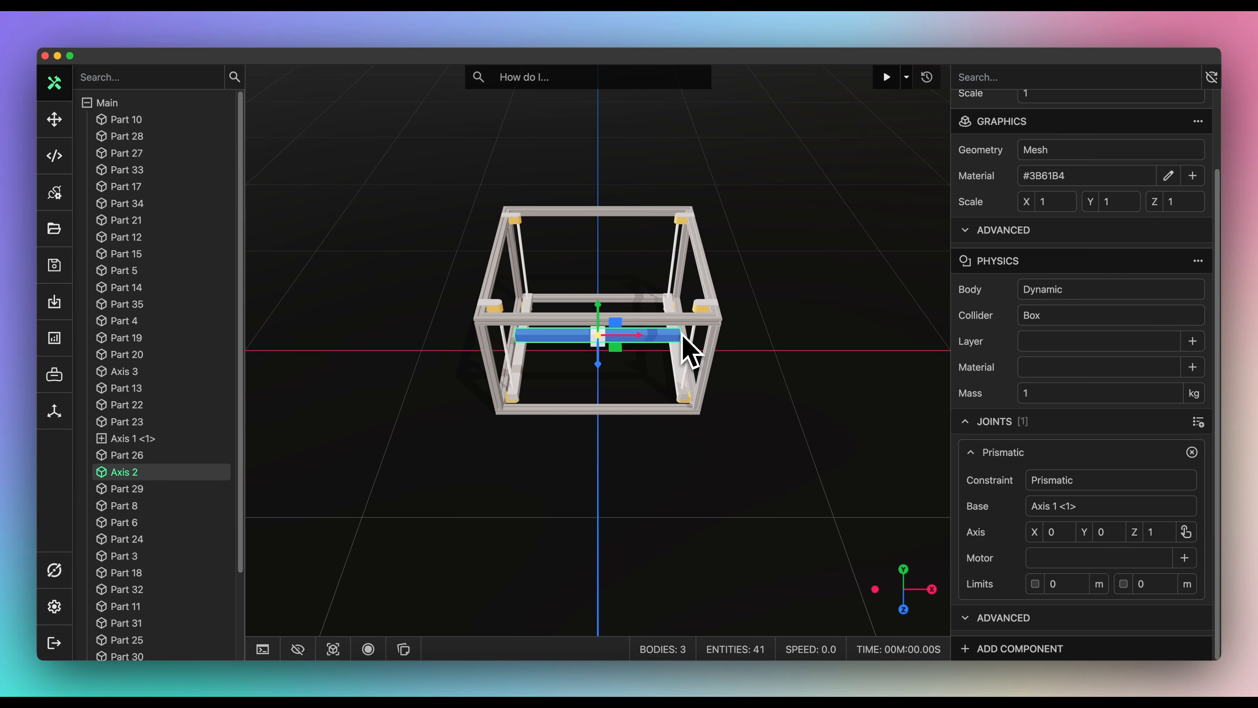
{"action": "left_click", "coordinate": [1185, 558]}
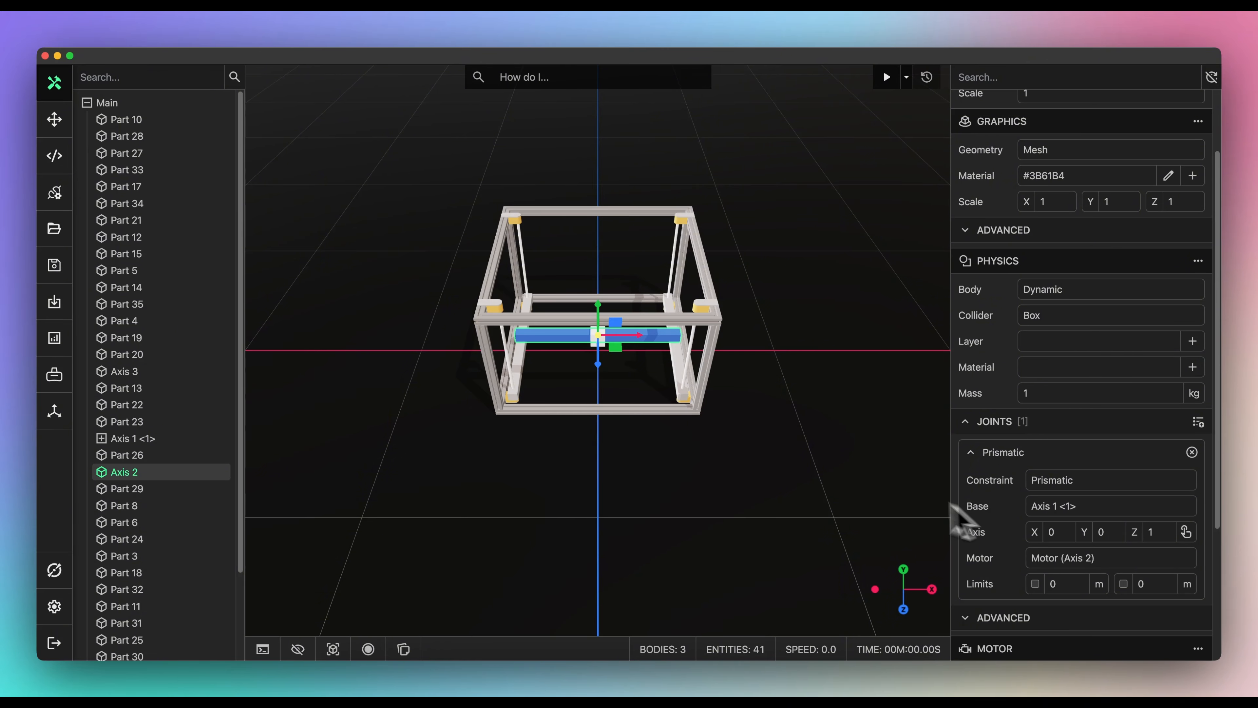
- Give Axis 3 physics and a motorized prismatic X joint based on Axis 2
{"action": "left_click", "coordinate": [594, 342]}
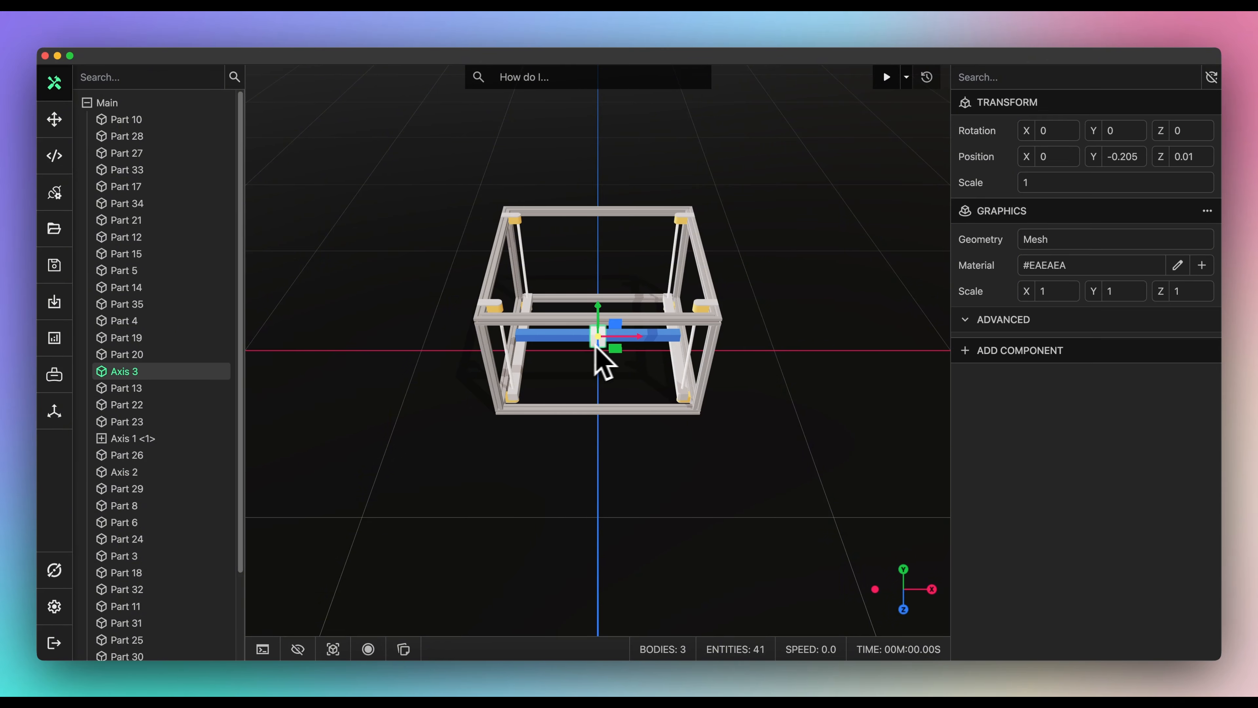
{"action": "left_click", "coordinate": [1006, 354]}
{"action": "left_click", "coordinate": [1019, 396]}
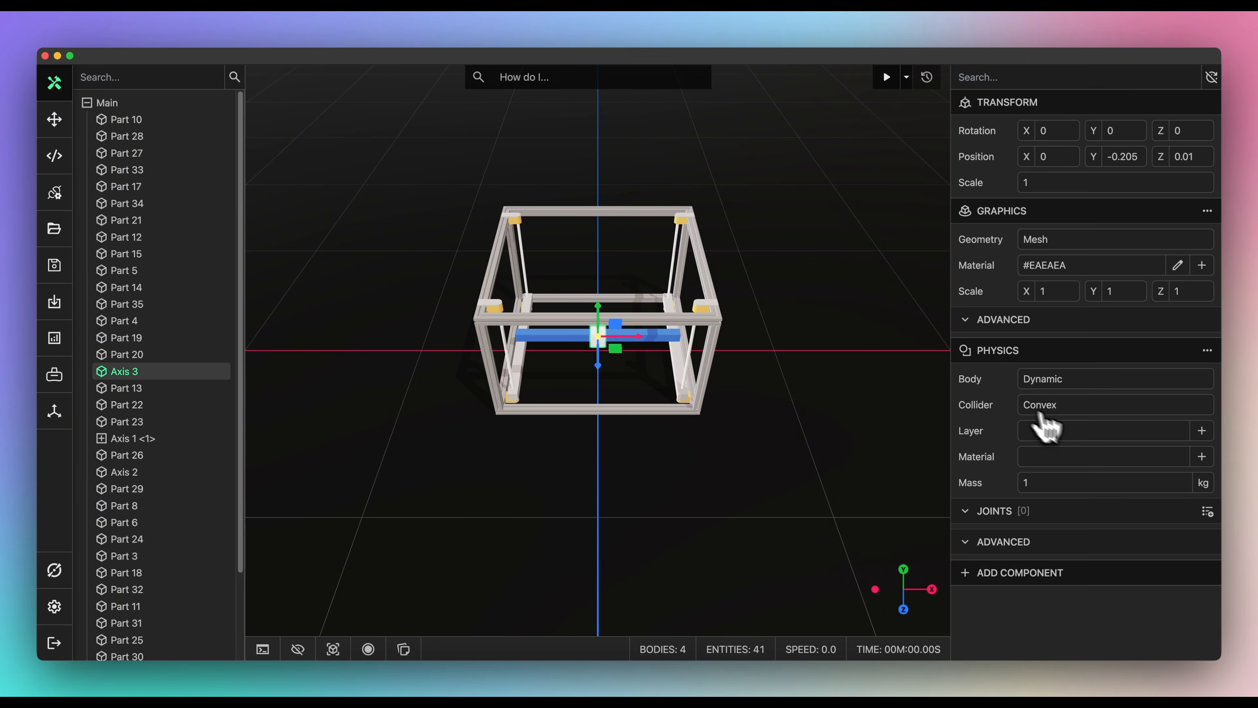
{"action": "left_click", "coordinate": [1207, 512]}
{"action": "left_click", "coordinate": [1199, 541]}
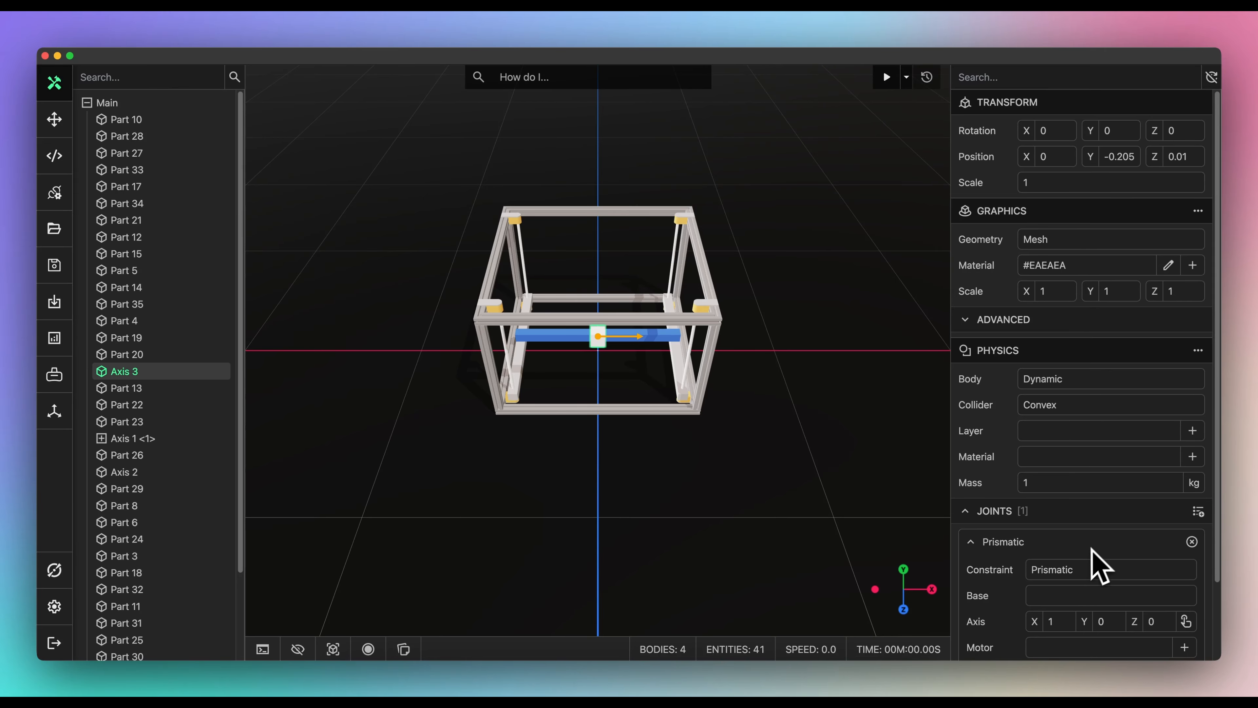
{"action": "scroll", "coordinate": [1094, 567], "scroll_direction": "down", "scroll_amount": 3}
{"action": "left_click", "coordinate": [1082, 562]}
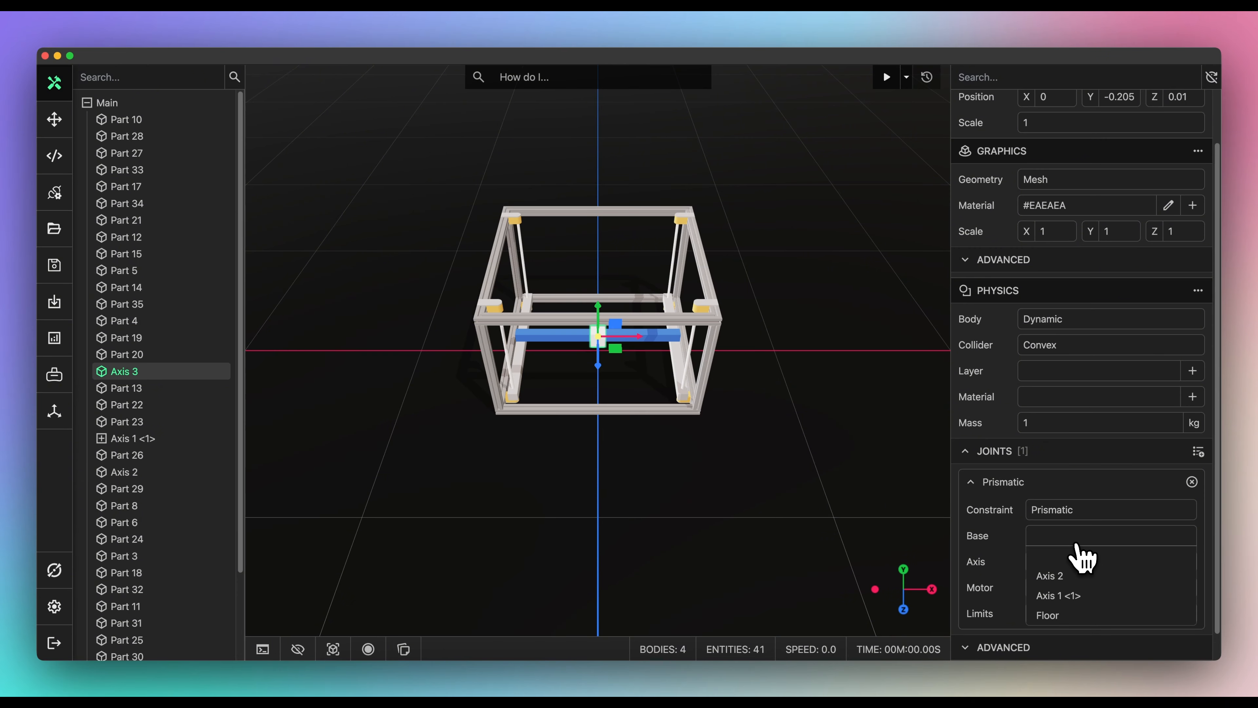
{"action": "left_click", "coordinate": [1070, 576]}
{"action": "left_click", "coordinate": [1156, 590]}
{"action": "scroll", "coordinate": [1152, 590], "scroll_direction": "down", "scroll_amount": 5}
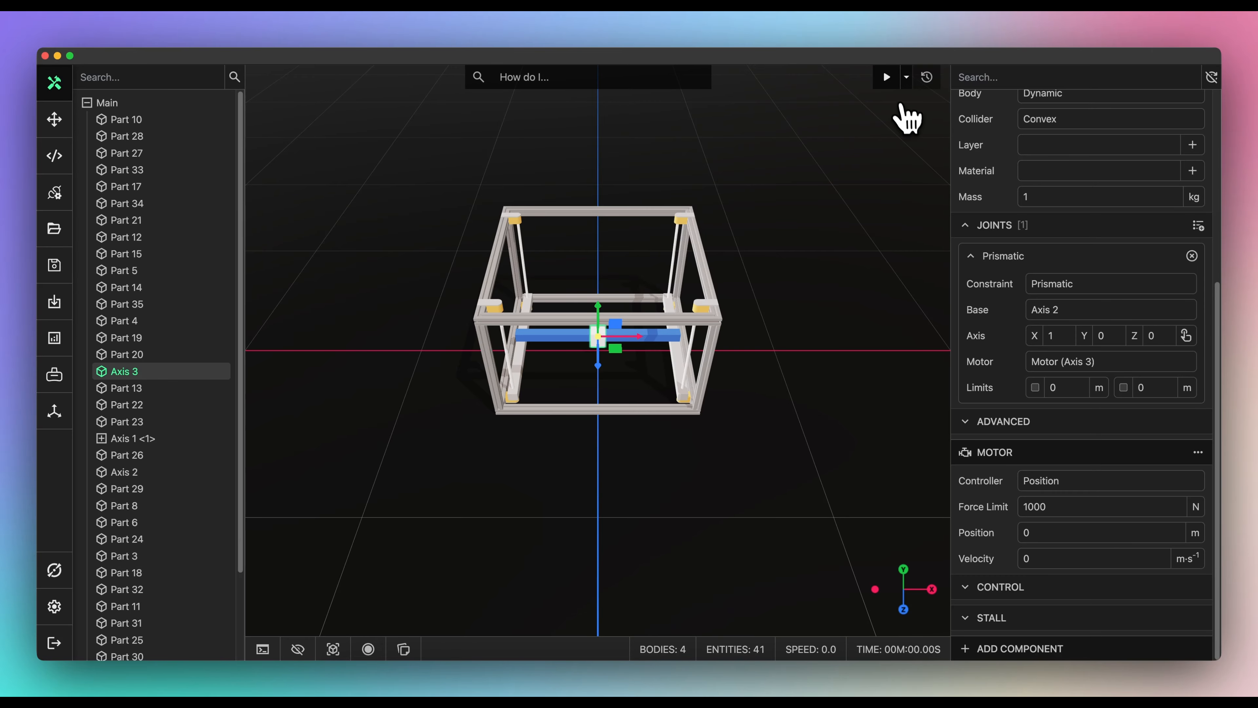
- Run the simulation and drive Axis 1 to 0.2, Axis 2 to 0.3 and Axis 3 to -0.3
{"action": "left_click", "coordinate": [888, 84]}
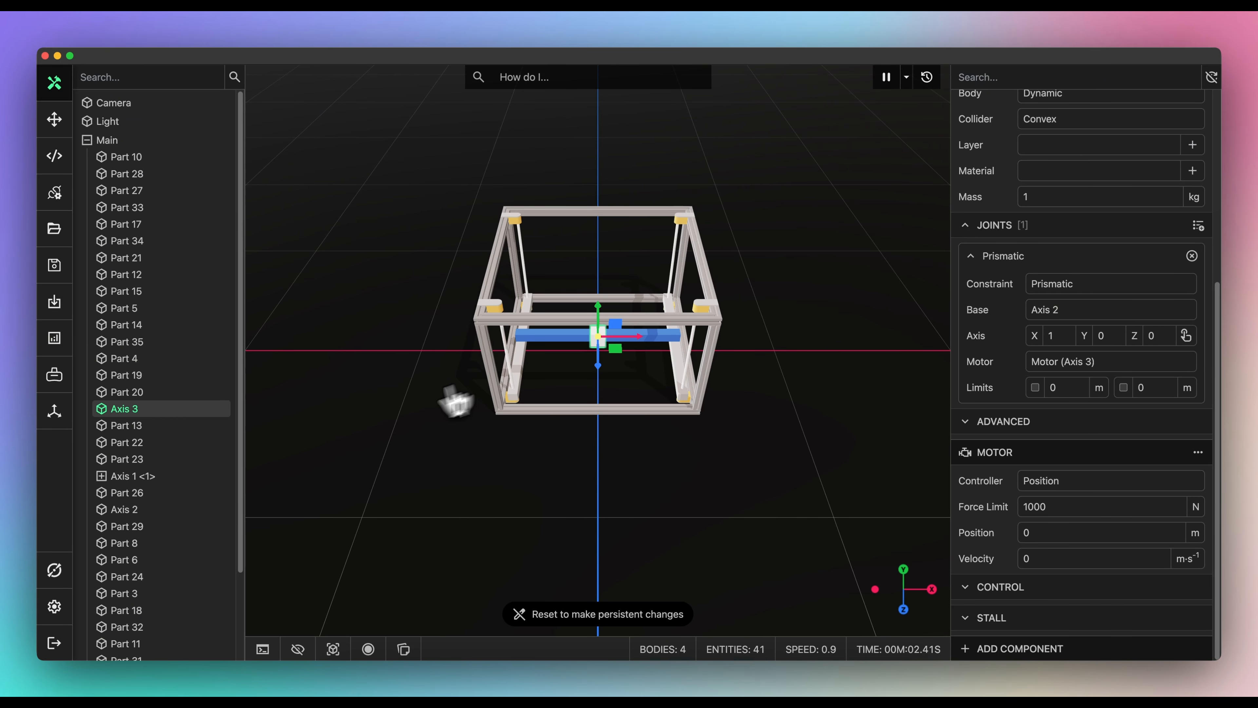
{"action": "left_click", "coordinate": [218, 476]}
{"action": "left_click", "coordinate": [1038, 568]}
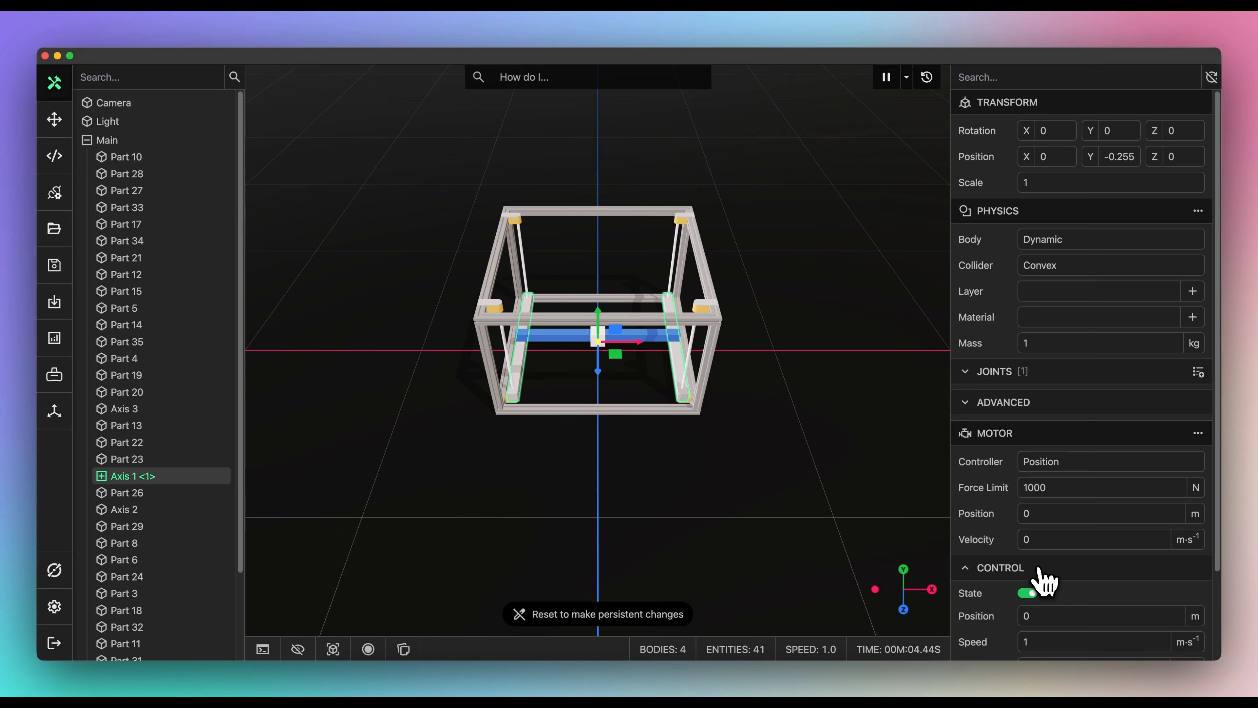
{"action": "left_click", "coordinate": [1043, 615]}
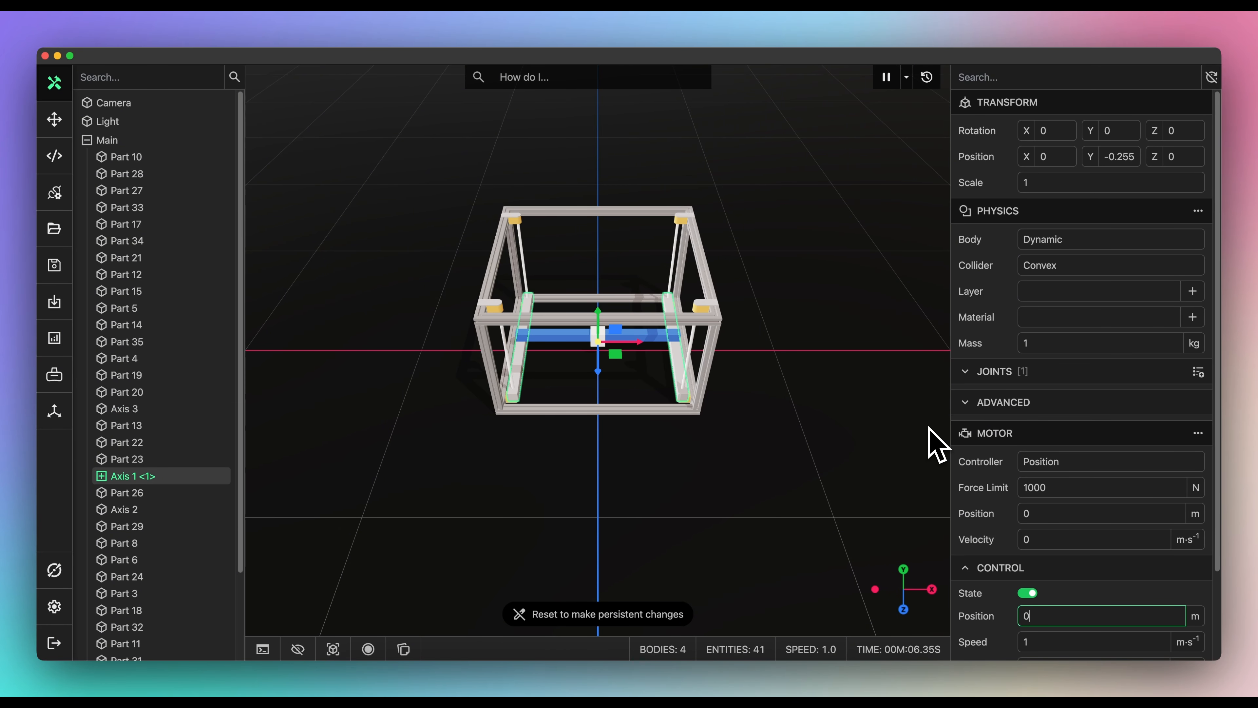
{"action": "key", "text": "Return"}
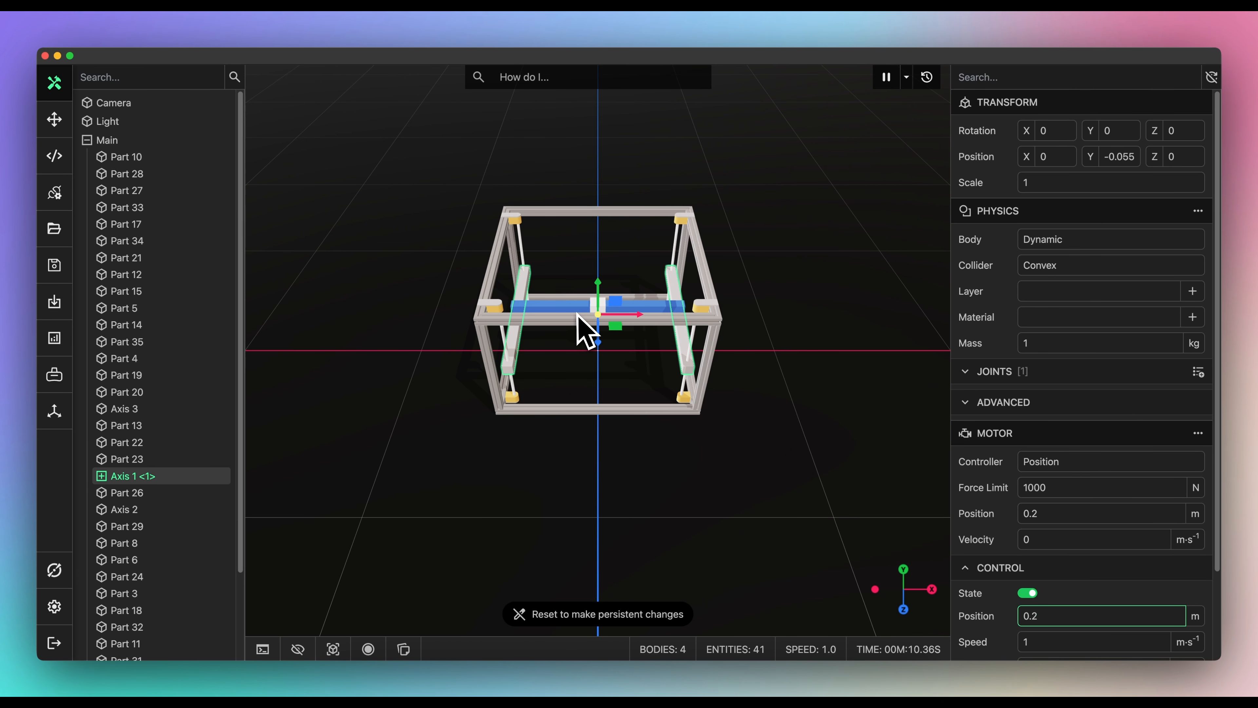
{"action": "left_click", "coordinate": [582, 325]}
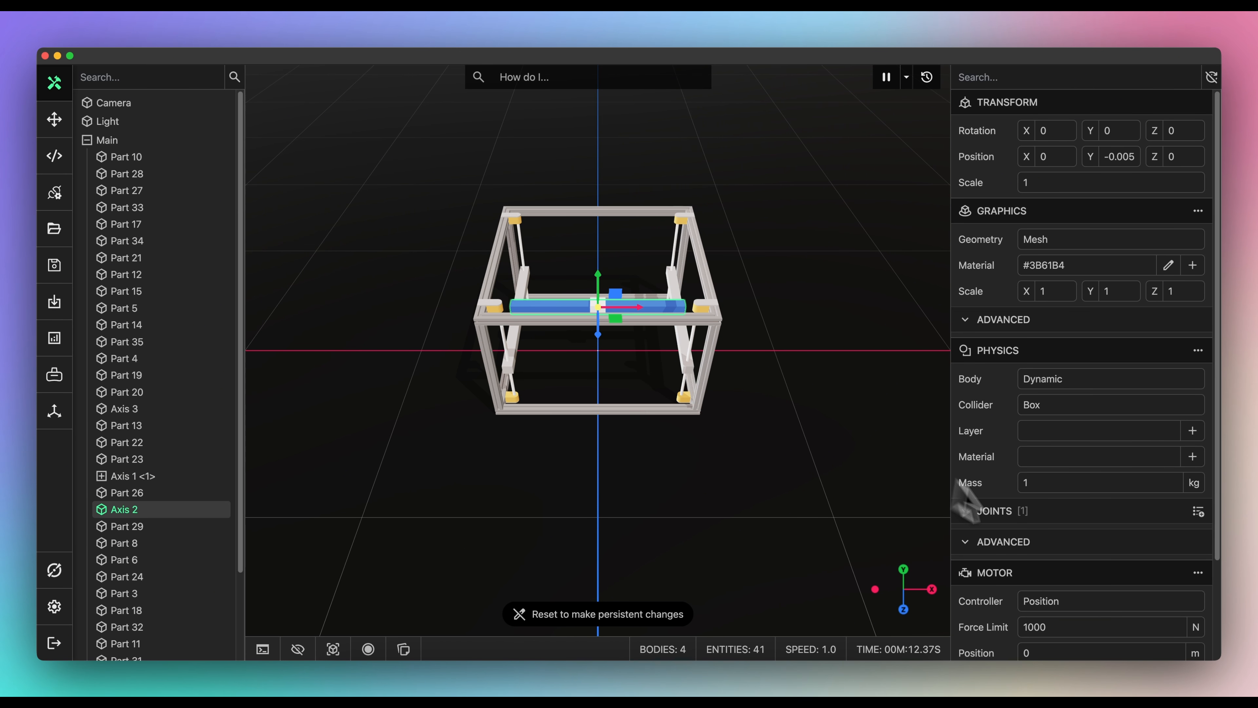
{"action": "scroll", "coordinate": [1016, 592], "scroll_direction": "down", "scroll_amount": 3}
{"action": "left_click", "coordinate": [998, 587]}
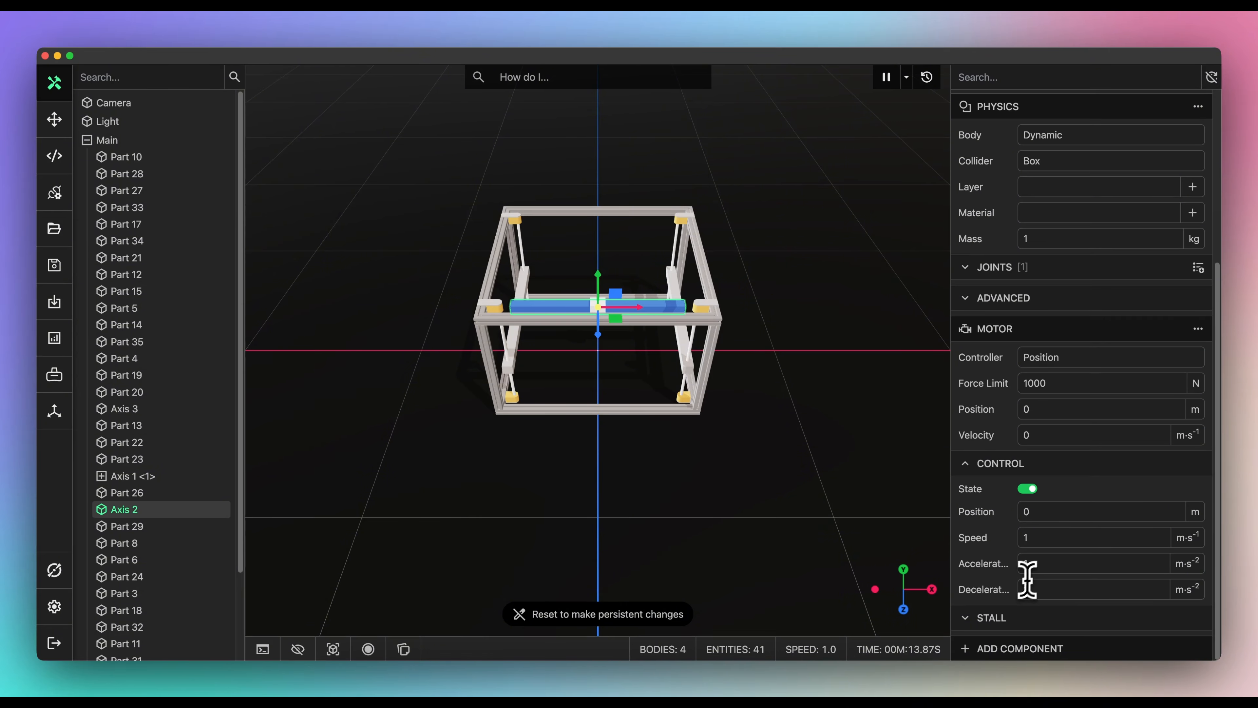
{"action": "left_click", "coordinate": [1041, 512]}
{"action": "key", "text": "Return"}
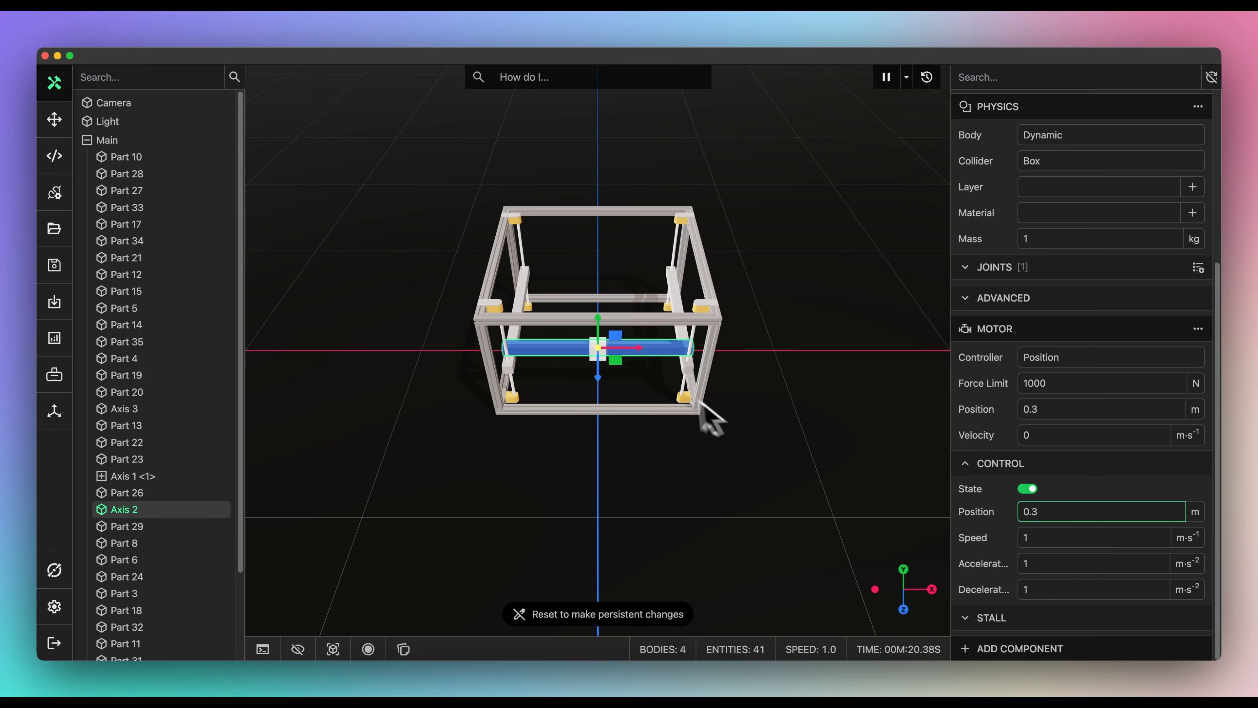
{"action": "left_click", "coordinate": [594, 361]}
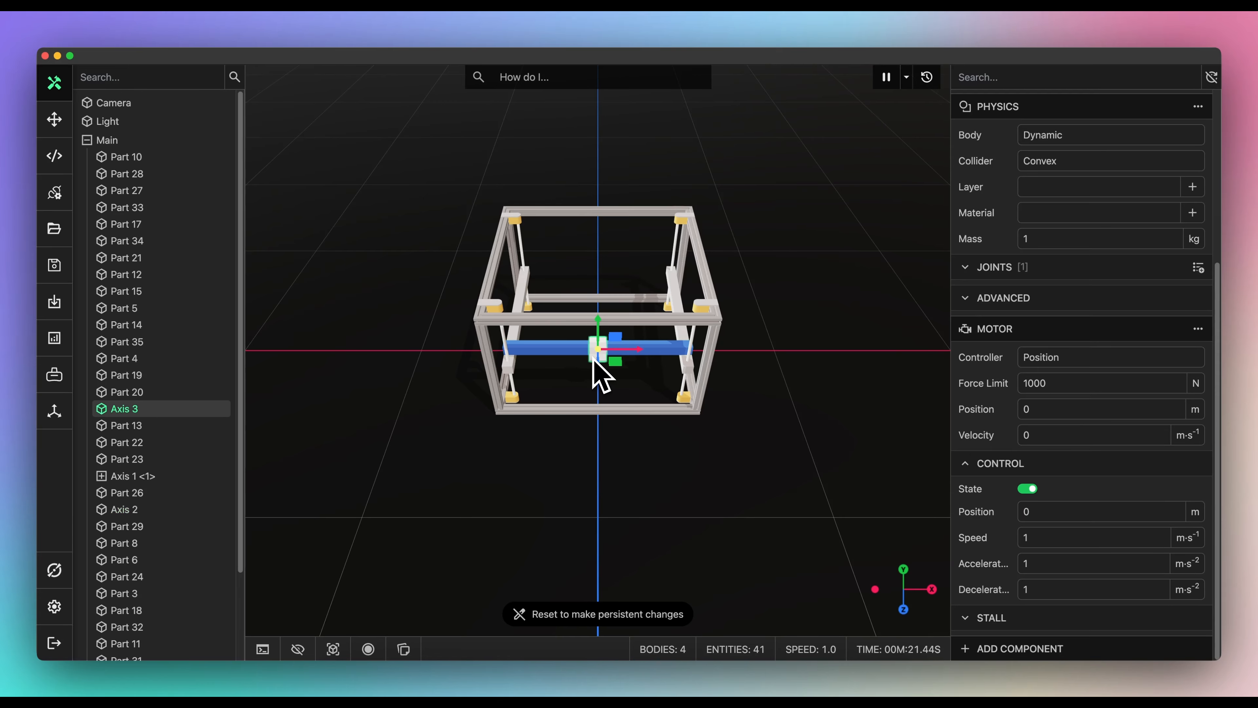
{"action": "left_click", "coordinate": [1035, 513]}
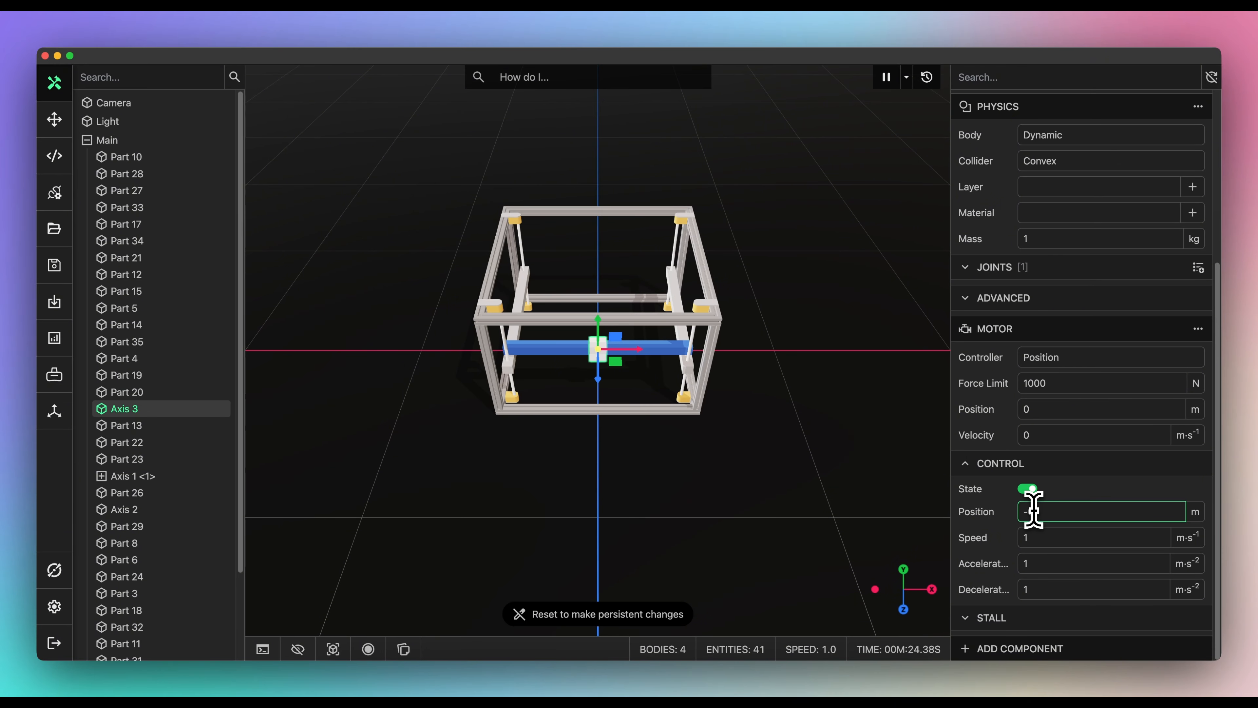
{"action": "key", "text": "Return"}
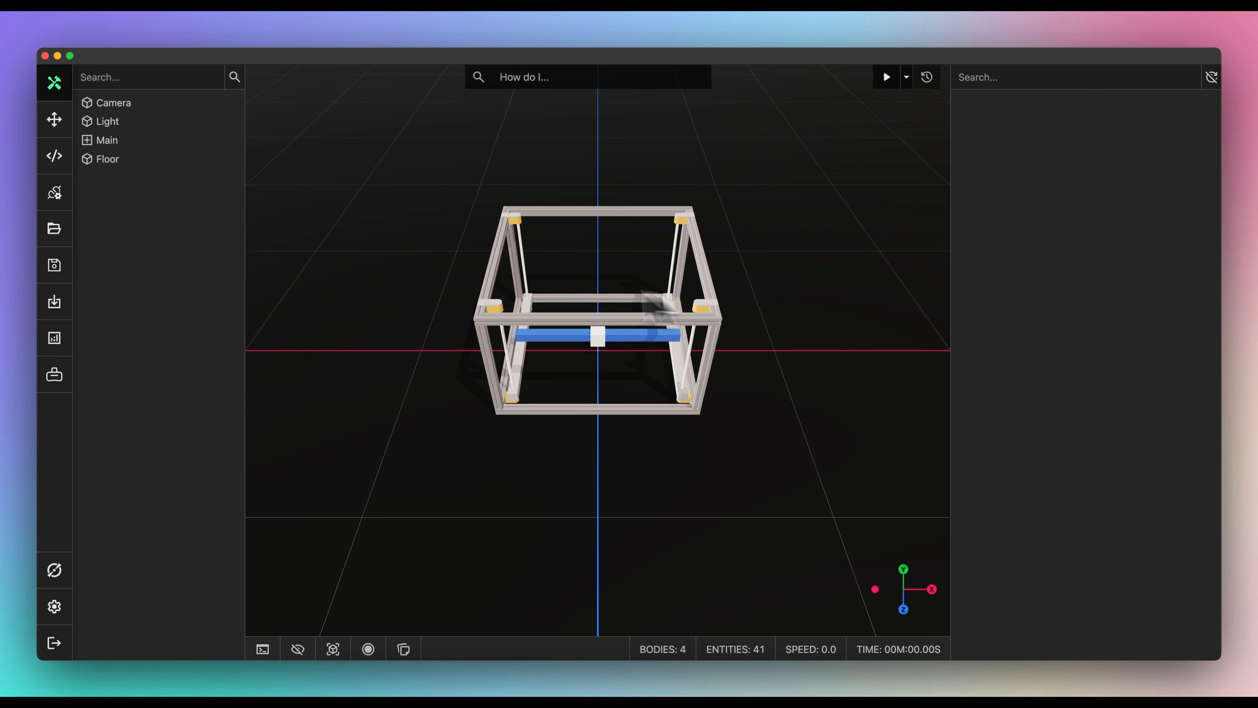
- Ask Torq for a controller script moving all three axes through positions with pauses between moves
{"action": "left_click", "coordinate": [55, 157]}
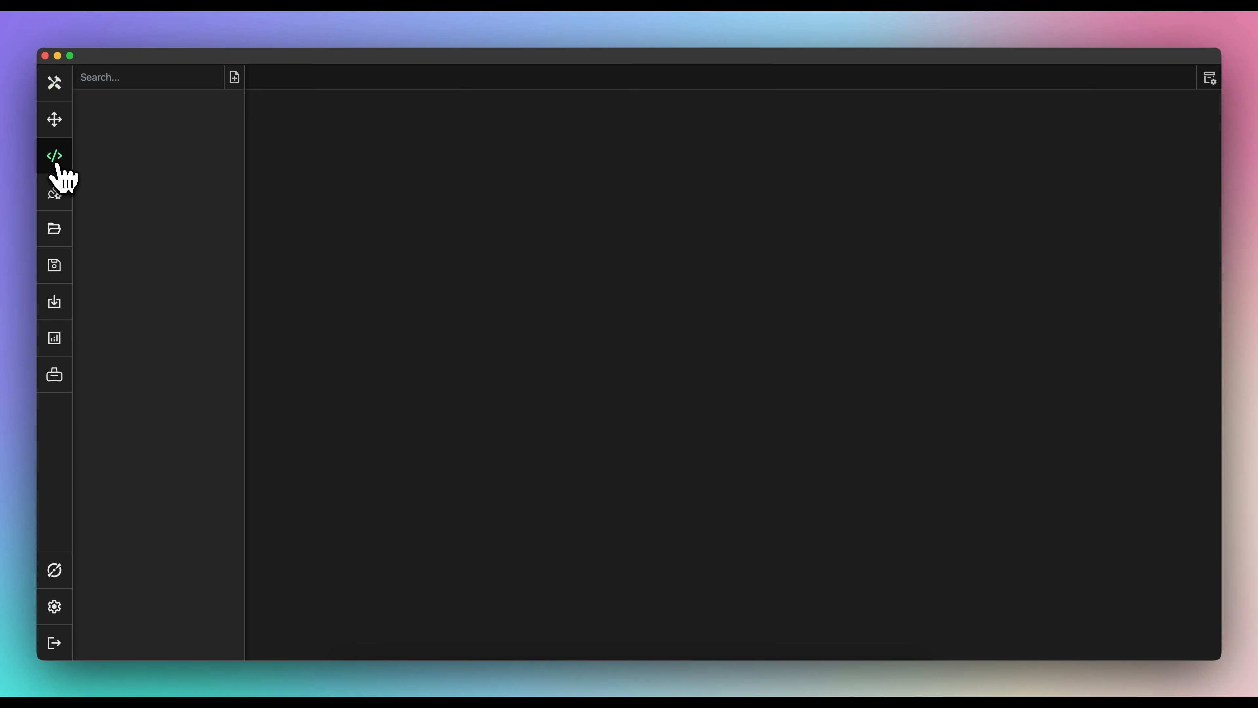
{"action": "left_click", "coordinate": [58, 566]}
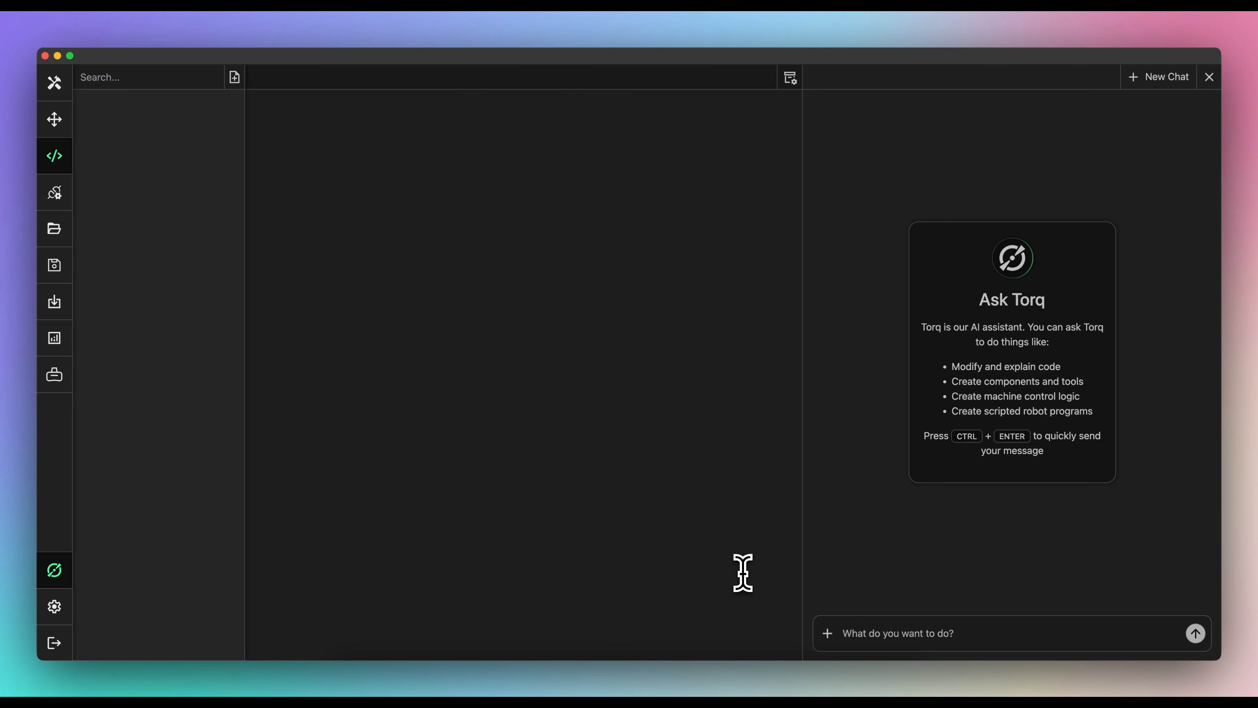
{"action": "type", "text": "Create a component to control a 3-axis"}
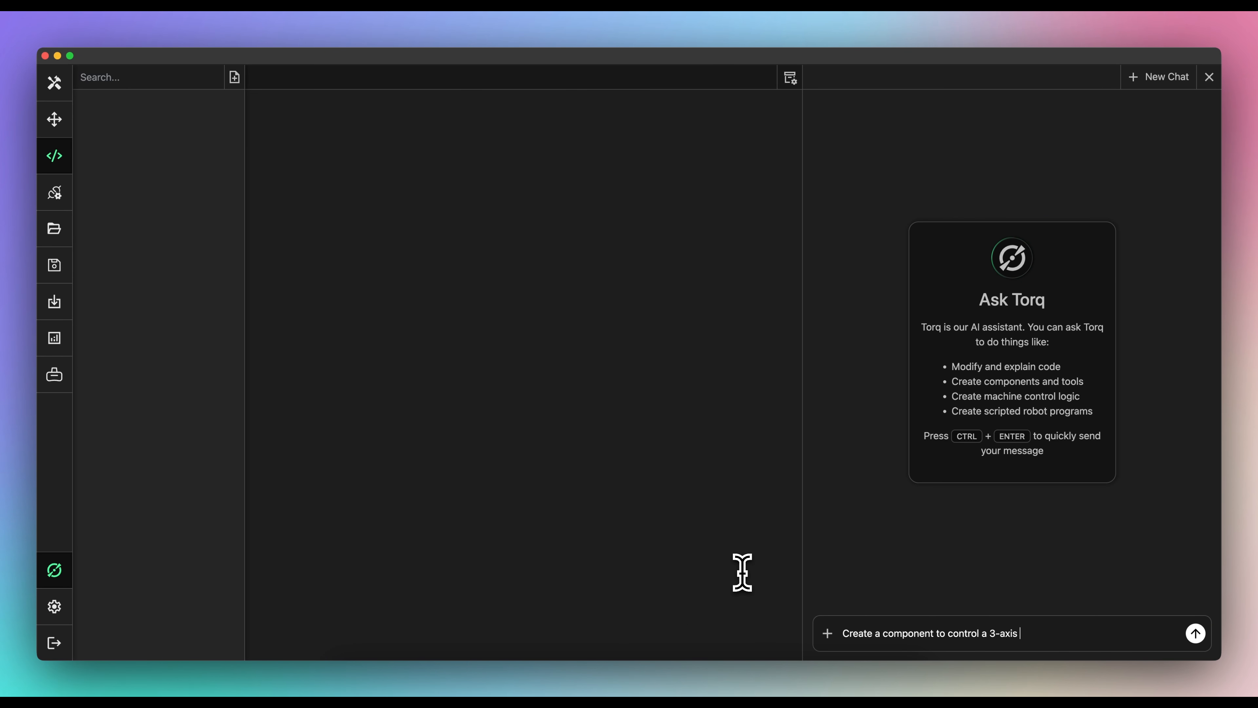
{"action": "type", "text": "ove all the axes together simultaneously. I want to spec"}
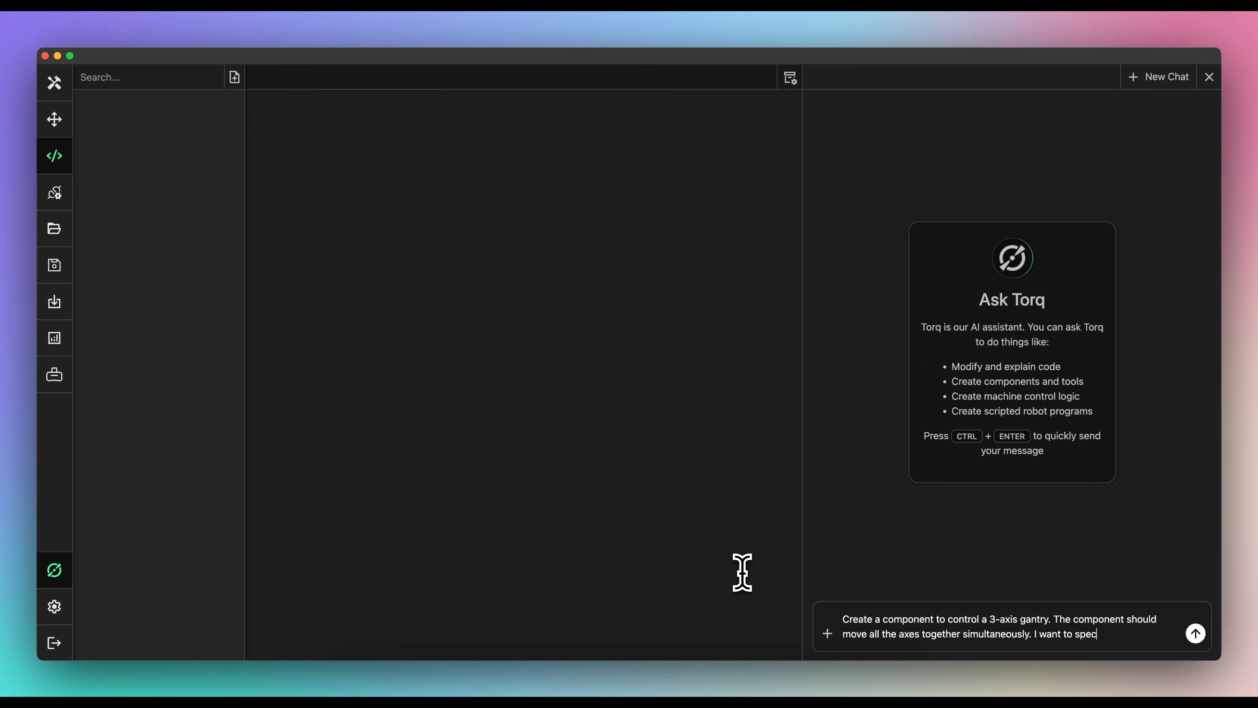
{"action": "type", "text": "he position for"}
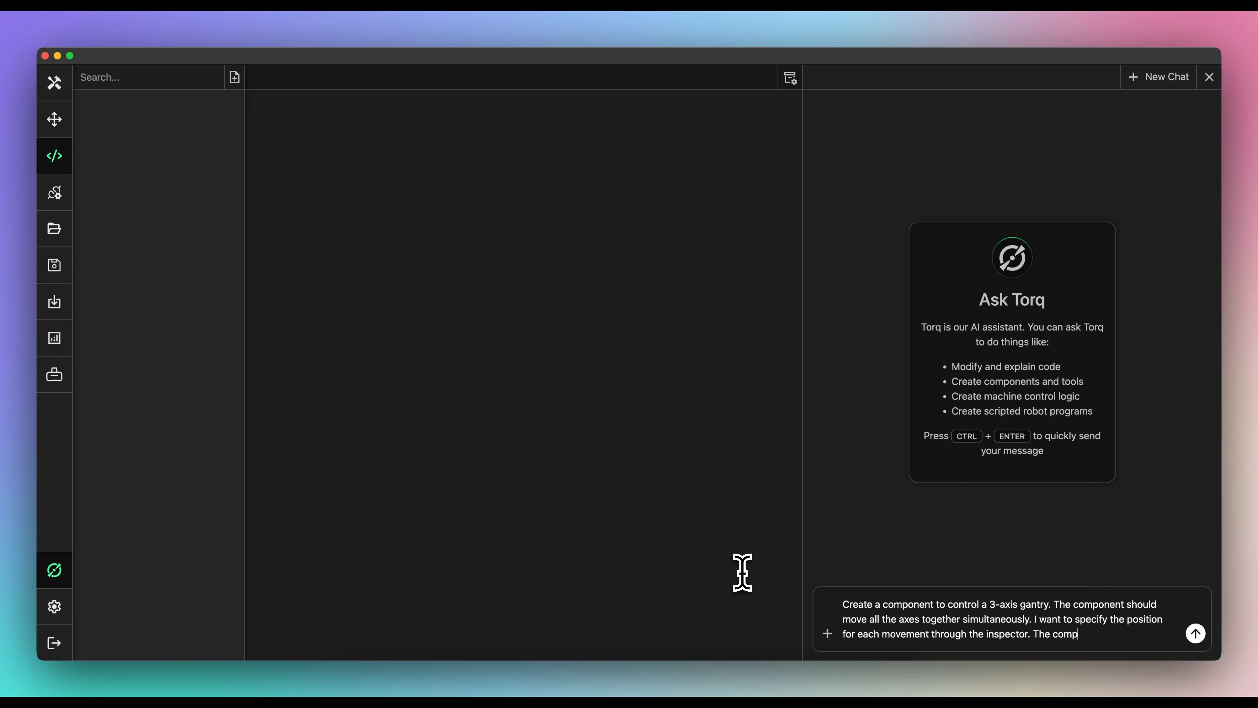
{"action": "type", "text": " each movement in the array and there should be a 1 second paue"}
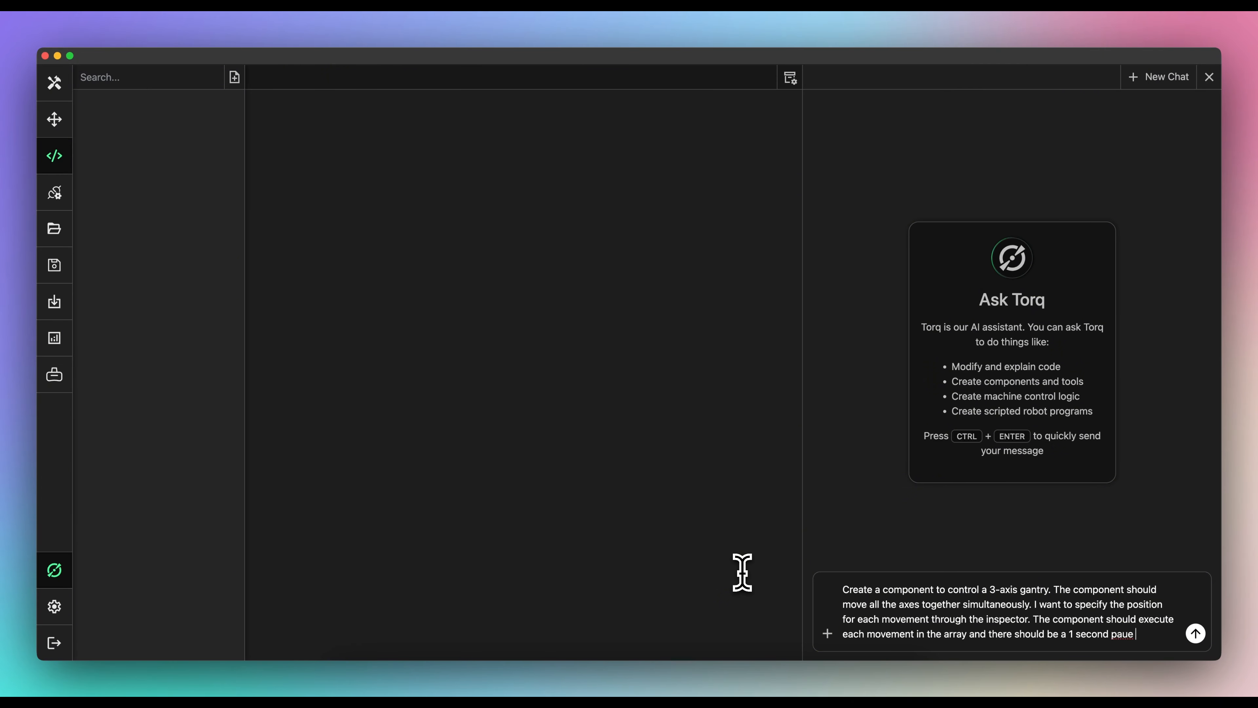
{"action": "type", "text": "ween each movement, t"}
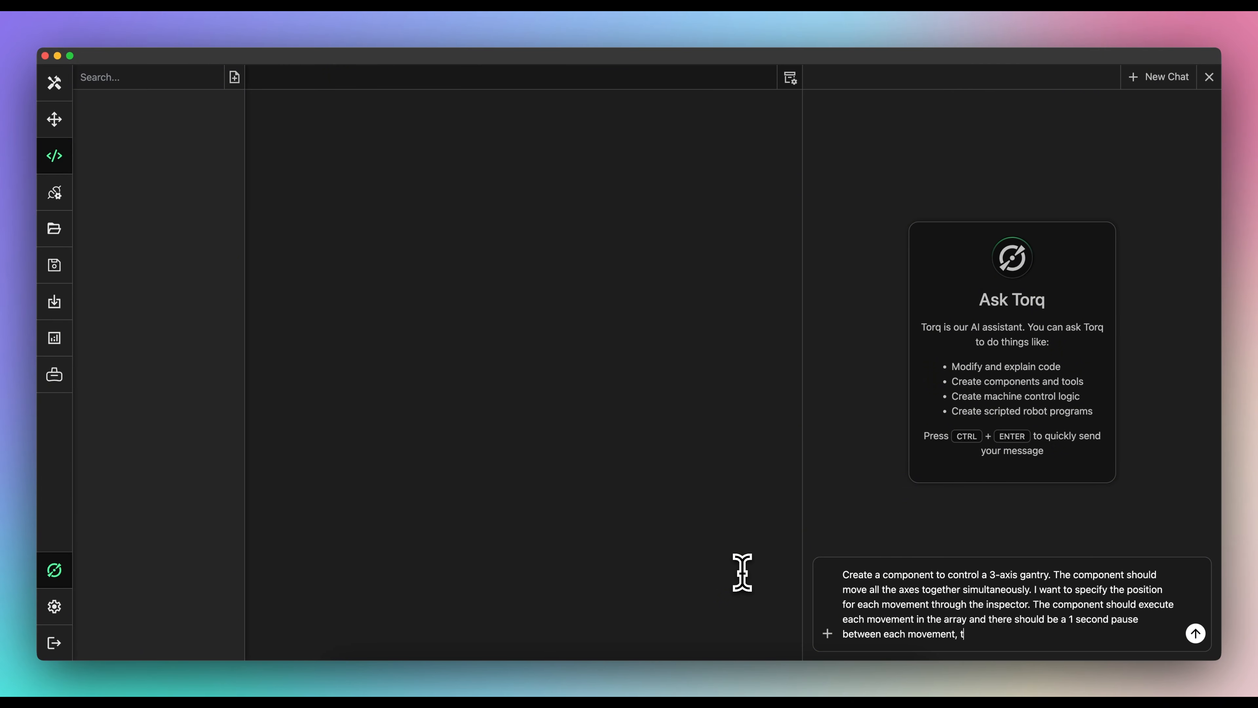
{"action": "type", "text": "r as well."}
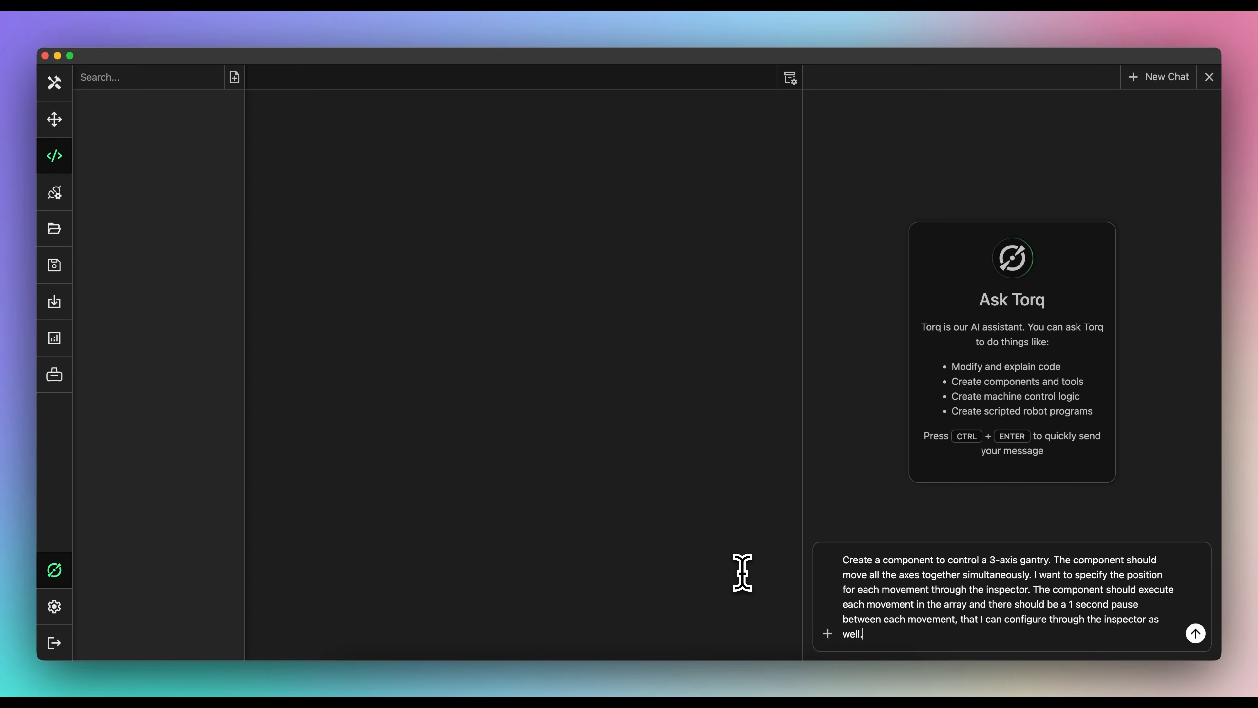
{"action": "key", "text": "ctrl+Return"}
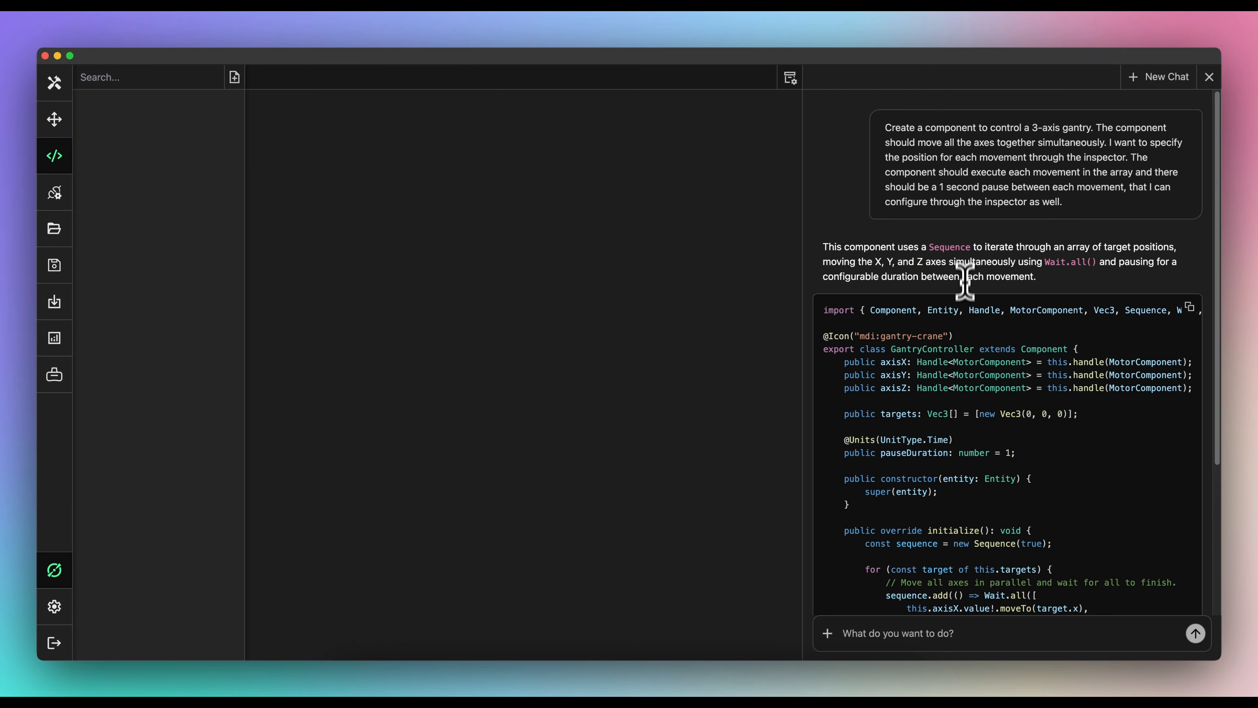
- Save Torq's generated code as a new GantryController.ts script and return to the 3D scene
{"action": "scroll", "coordinate": [1068, 275], "scroll_direction": "down", "scroll_amount": 1}
{"action": "scroll", "coordinate": [1069, 275], "scroll_direction": "down", "scroll_amount": 4}
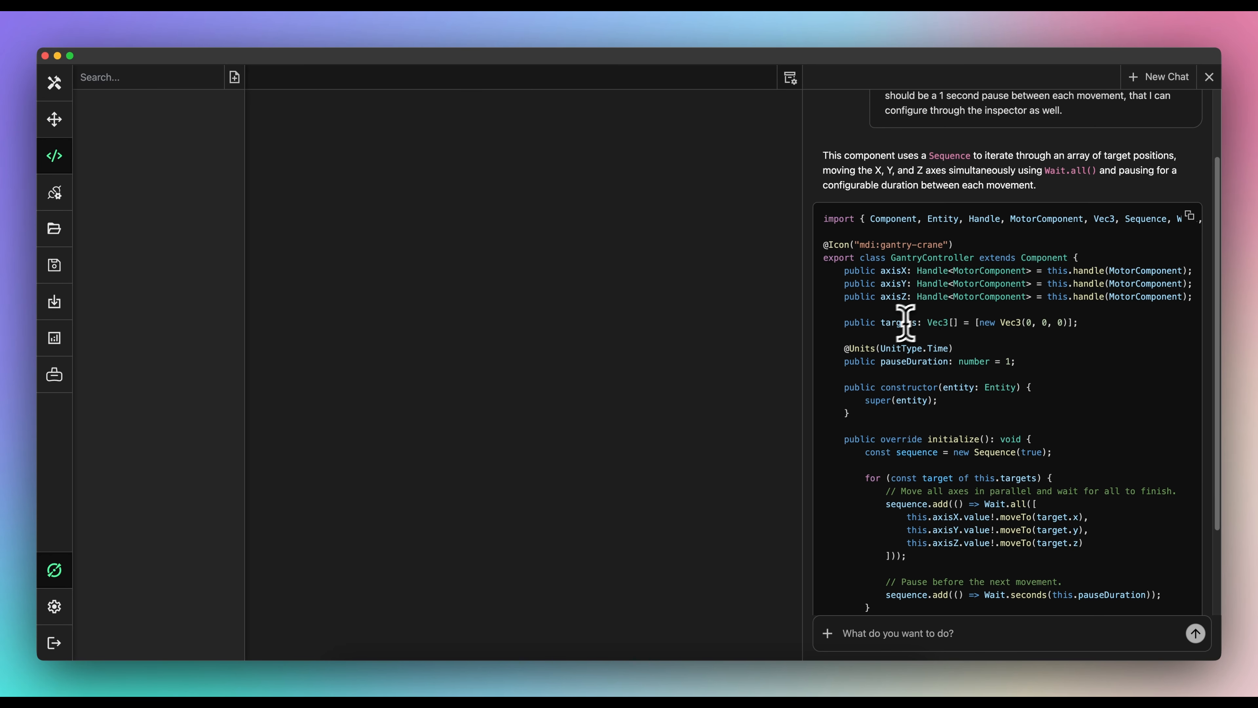
{"action": "scroll", "coordinate": [940, 325], "scroll_direction": "down", "scroll_amount": 2}
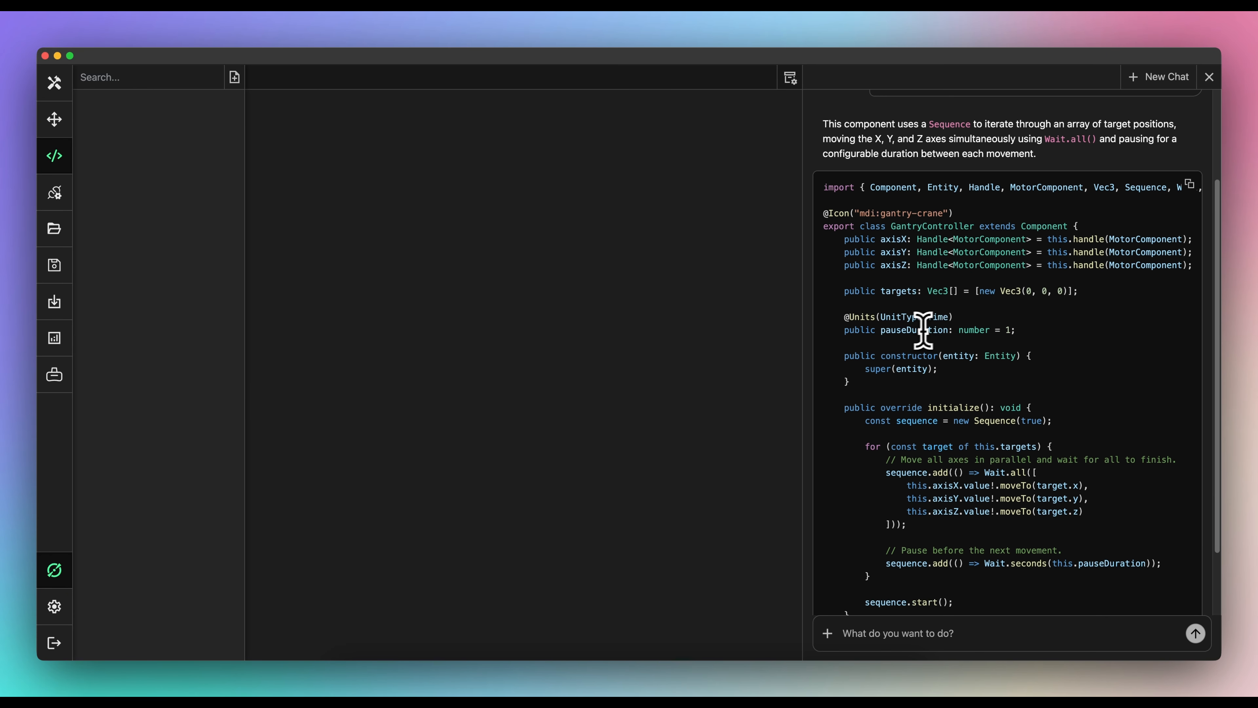
{"action": "scroll", "coordinate": [913, 337], "scroll_direction": "down", "scroll_amount": 1}
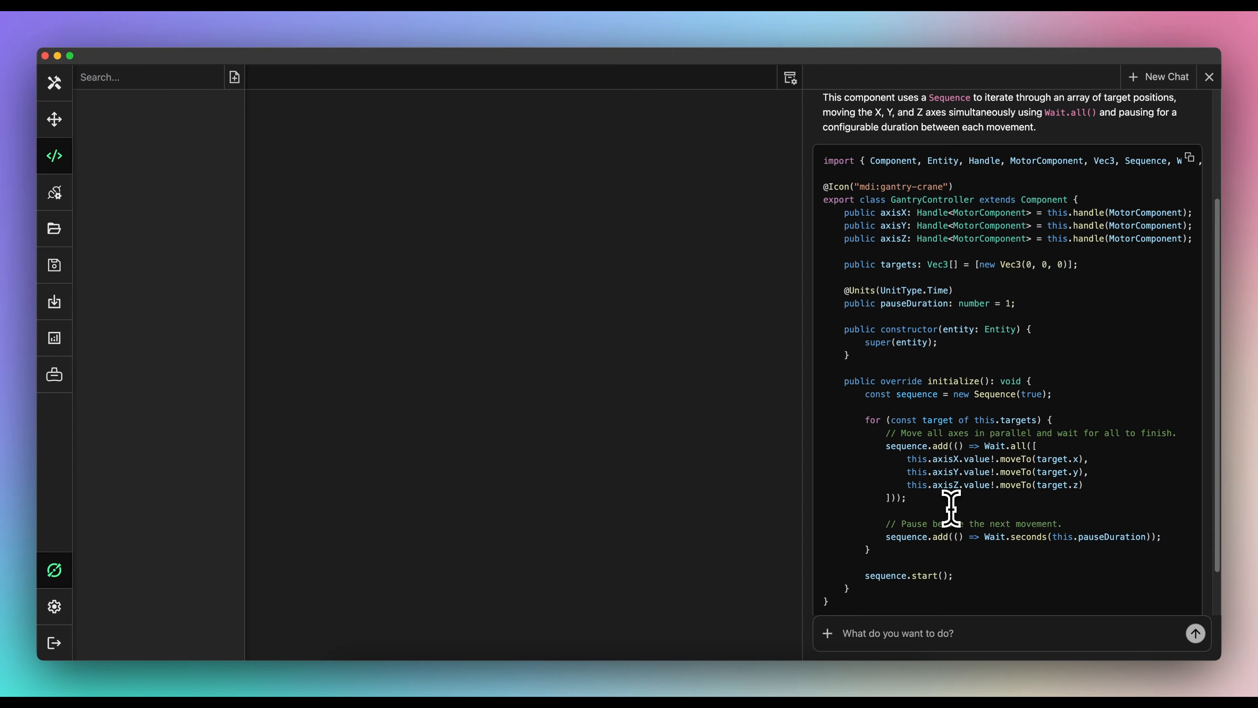
{"action": "left_click", "coordinate": [1189, 158]}
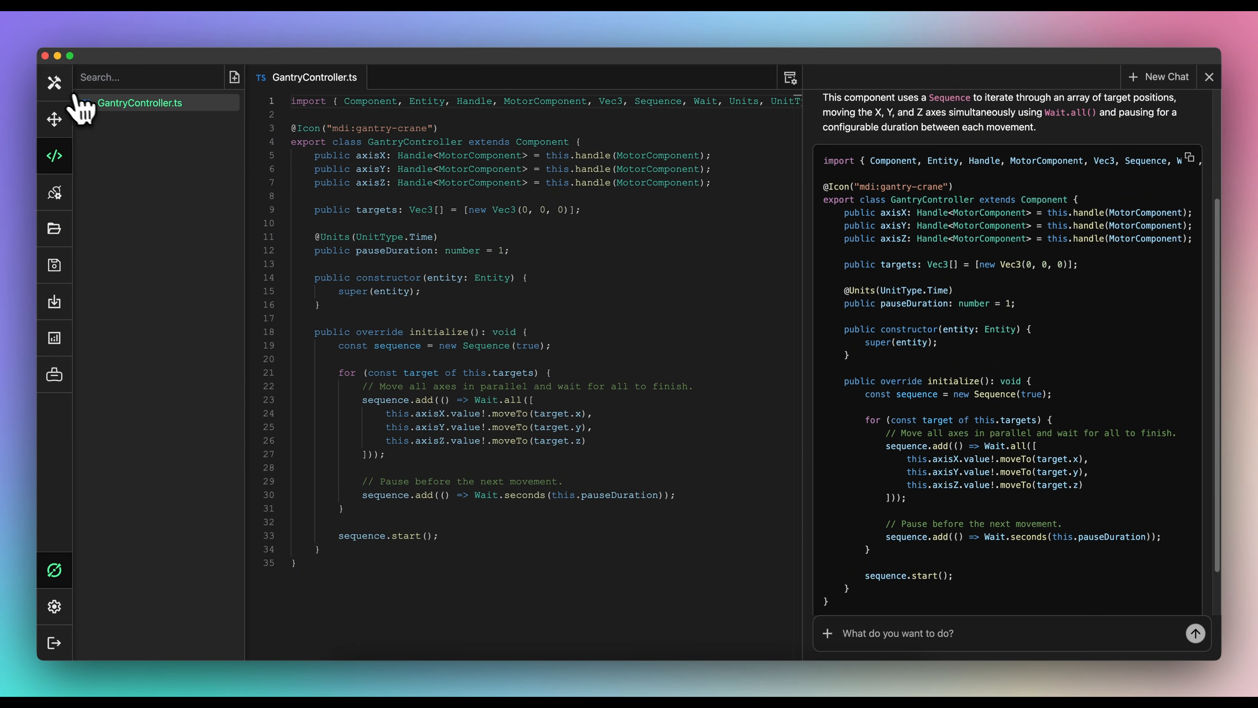
{"action": "left_click", "coordinate": [54, 82]}
- Add a Gantry Controller to Main with Motor (Axis 2) on Y and Motor (Axis 3) on Z
{"action": "left_click", "coordinate": [998, 212]}
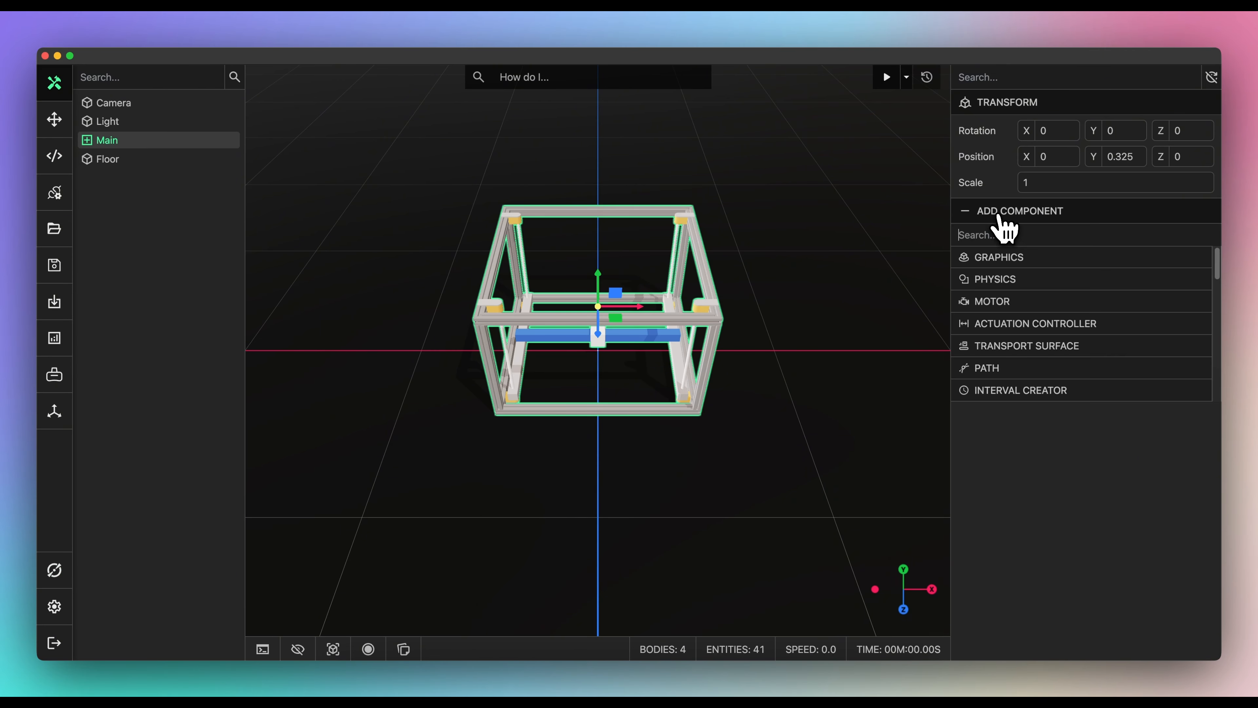
{"action": "scroll", "coordinate": [1011, 297], "scroll_direction": "down", "scroll_amount": 5}
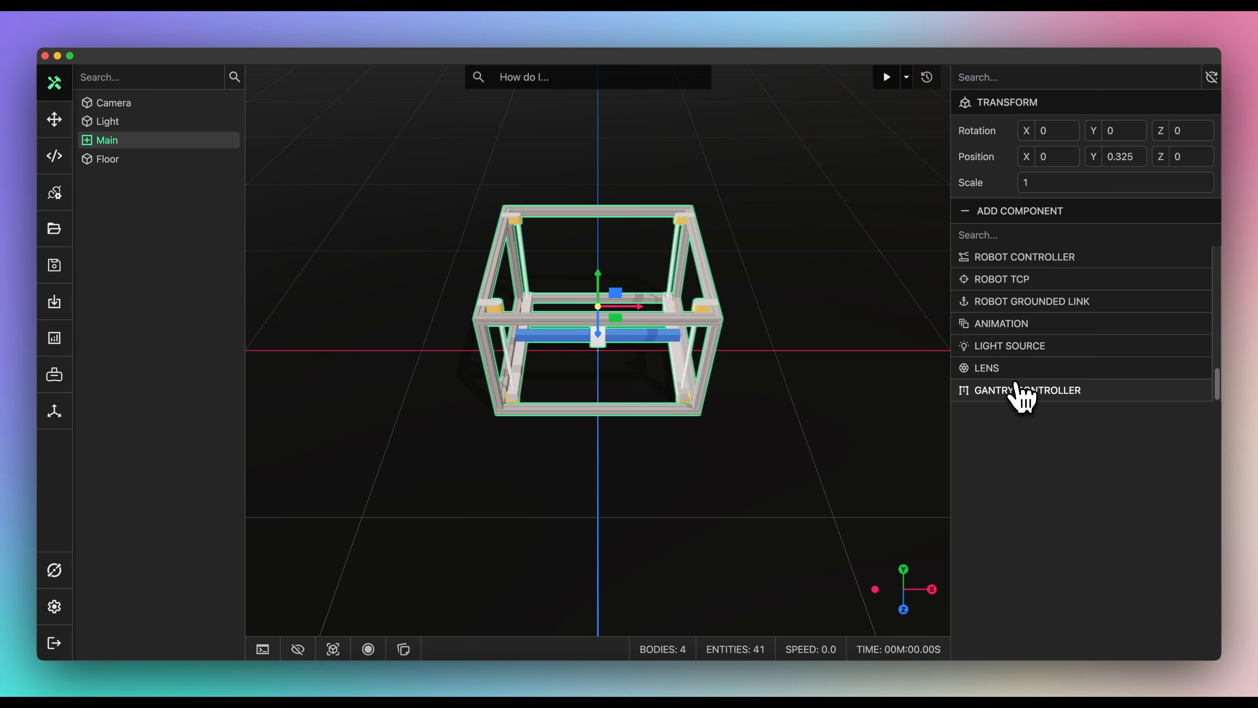
{"action": "left_click", "coordinate": [1021, 392]}
{"action": "left_click", "coordinate": [1046, 268]}
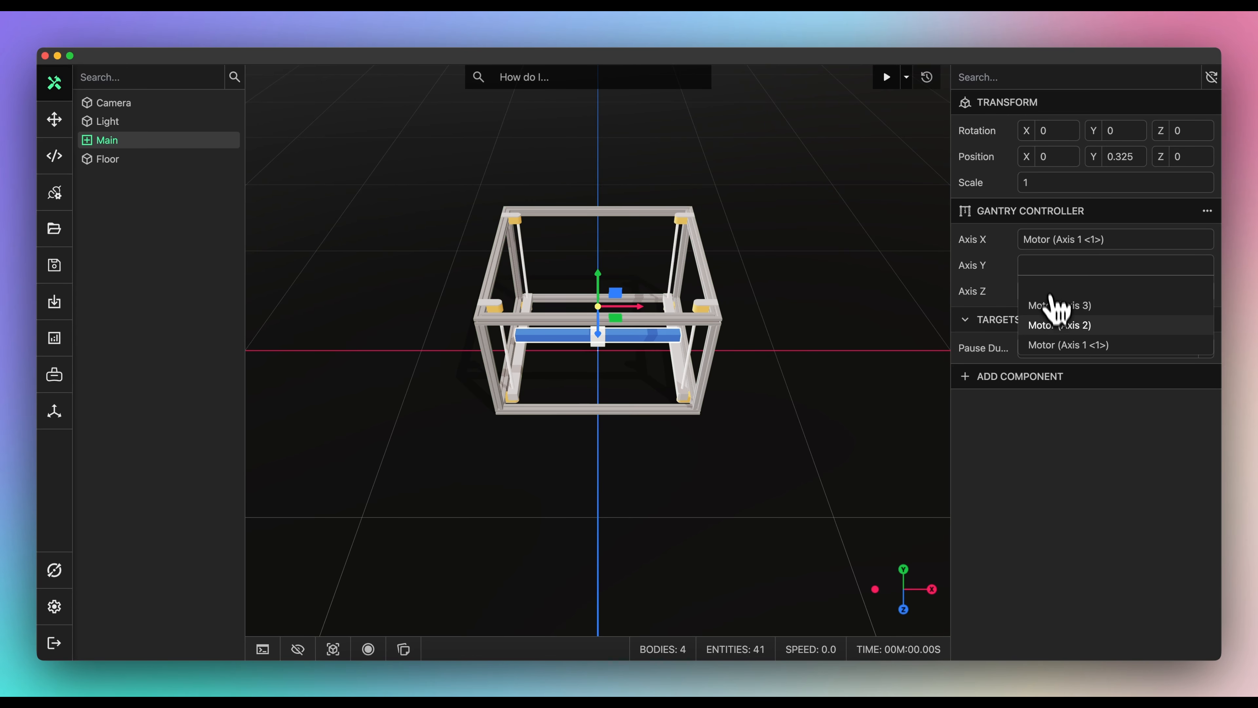
{"action": "left_click", "coordinate": [1051, 325]}
{"action": "left_click", "coordinate": [1052, 292]}
{"action": "left_click", "coordinate": [1052, 331]}
- Add the first two gantry targets at (0.2, 0.3, -0.3) and (0.2, -0.1, 0.2)
{"action": "left_click", "coordinate": [1207, 321]}
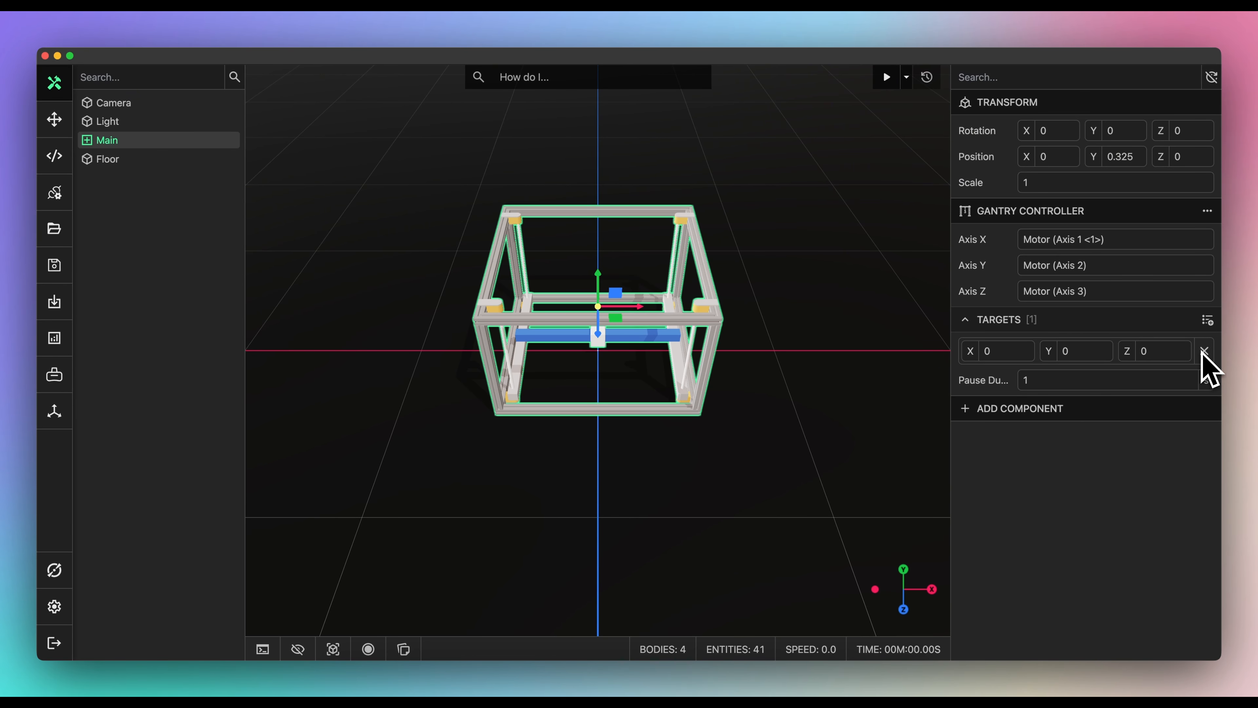
{"action": "left_click", "coordinate": [1031, 351]}
{"action": "type", "text": ".2"}
{"action": "key", "text": "Tab"}
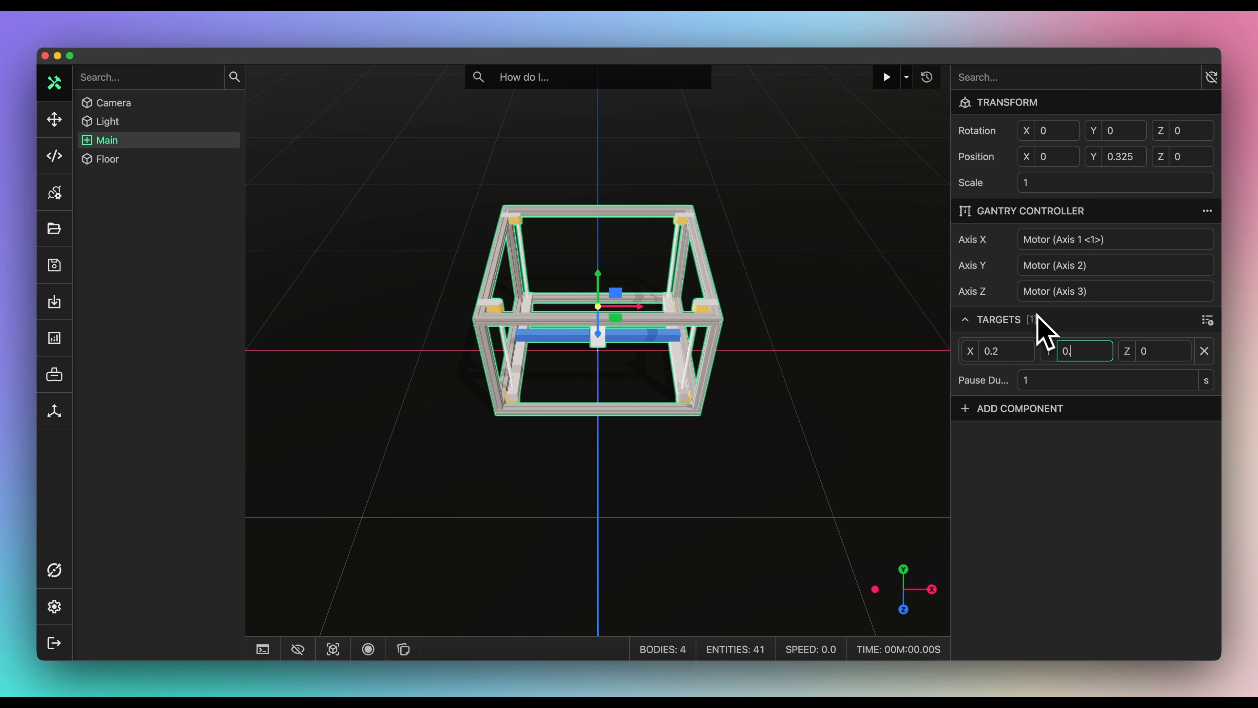
{"action": "type", "text": ".3"}
{"action": "double_click", "coordinate": [1156, 355]}
{"action": "type", "text": "-0.3"}
{"action": "left_click", "coordinate": [1208, 325]}
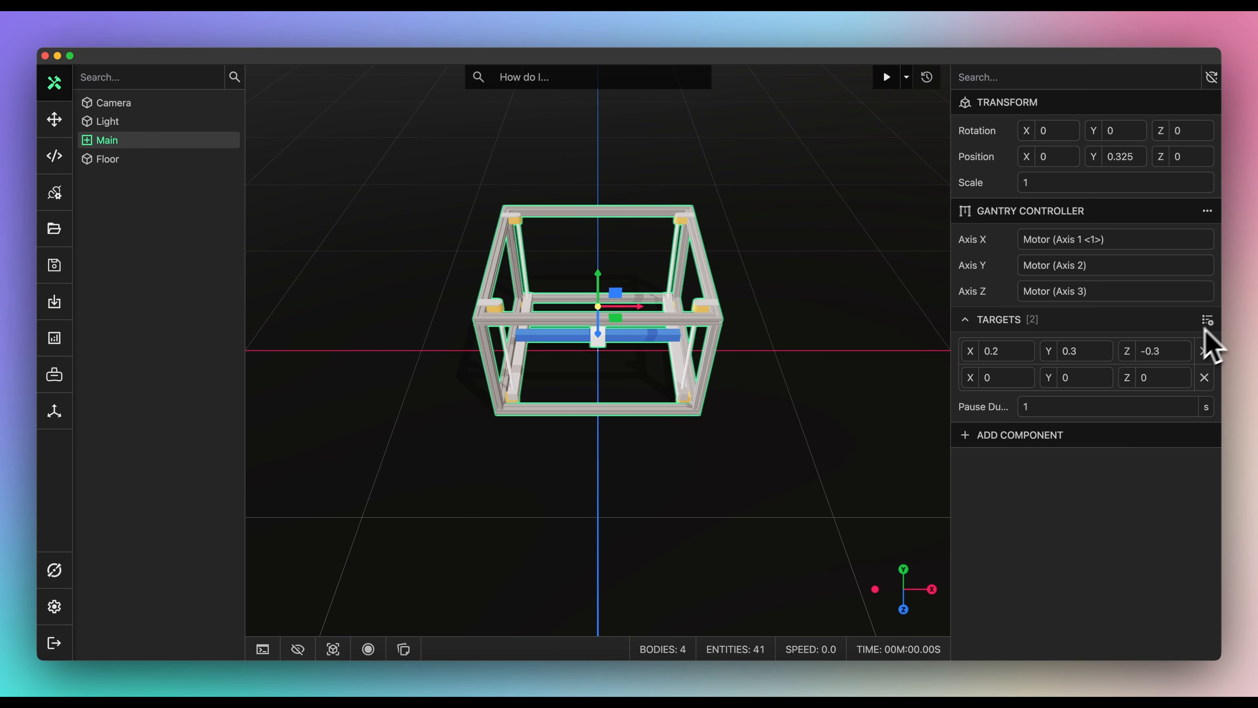
{"action": "key", "text": "Tab"}
{"action": "type", "text": "-0.1"}
{"action": "key", "text": "Tab"}
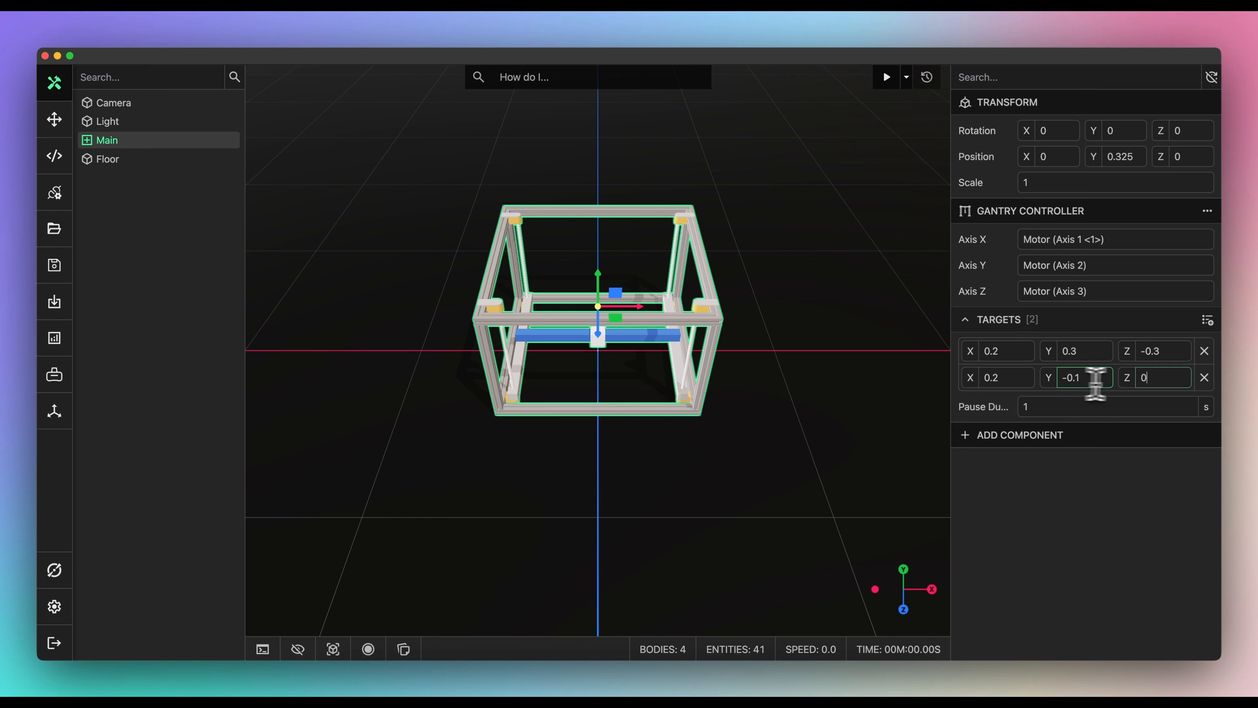
{"action": "type", "text": "0.2"}
- Add targets at (0.1, 0.3, 0.3) and (0, 0, 0), then start the simulation
{"action": "left_click", "coordinate": [1208, 323]}
{"action": "left_click", "coordinate": [1022, 403]}
{"action": "type", "text": ".1"}
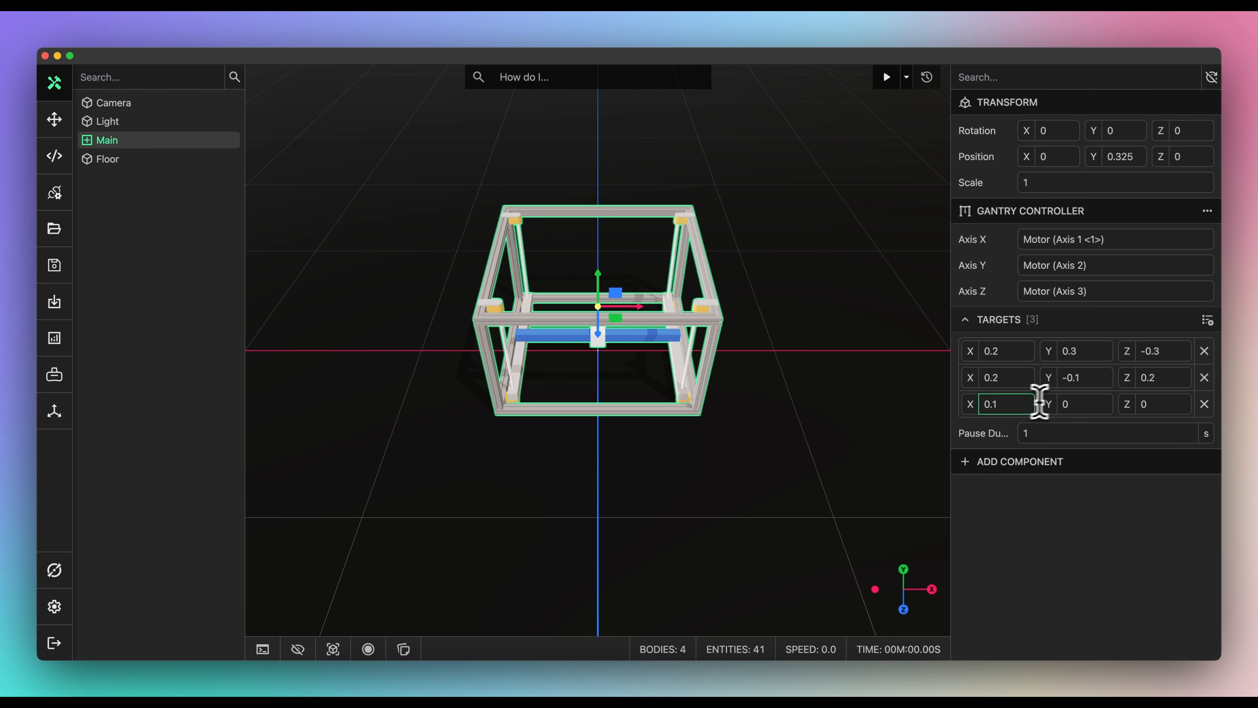
{"action": "left_click", "coordinate": [1067, 400]}
{"action": "type", "text": ".3"}
{"action": "double_click", "coordinate": [1146, 404]}
{"action": "left_click", "coordinate": [1207, 321]}
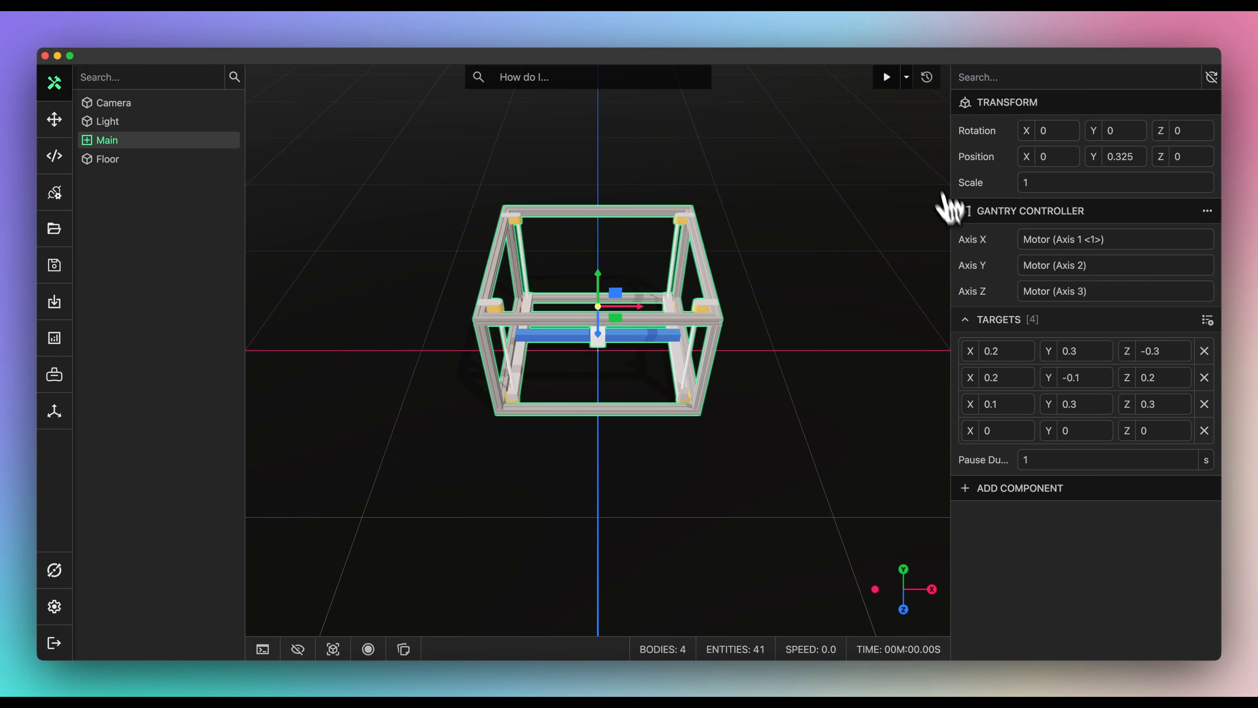
{"action": "left_click", "coordinate": [889, 83]}
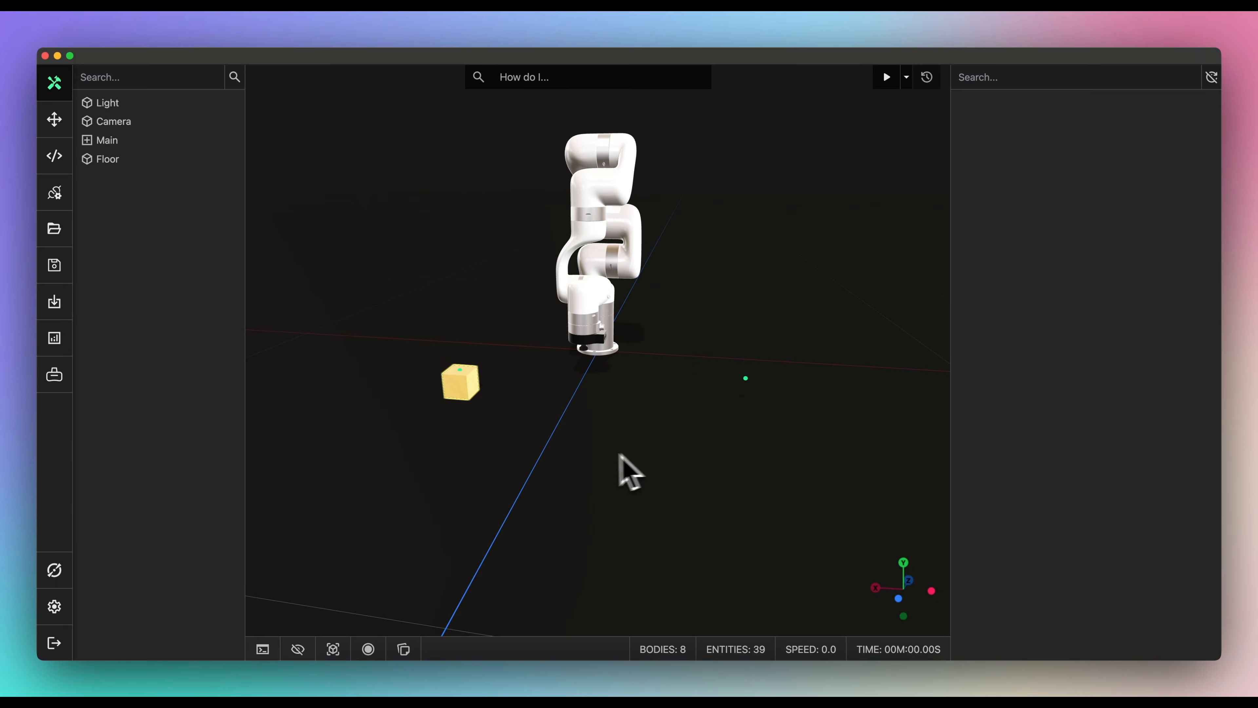
- Open the robot-arm scene's empty code workspace
{"action": "left_click", "coordinate": [54, 157]}
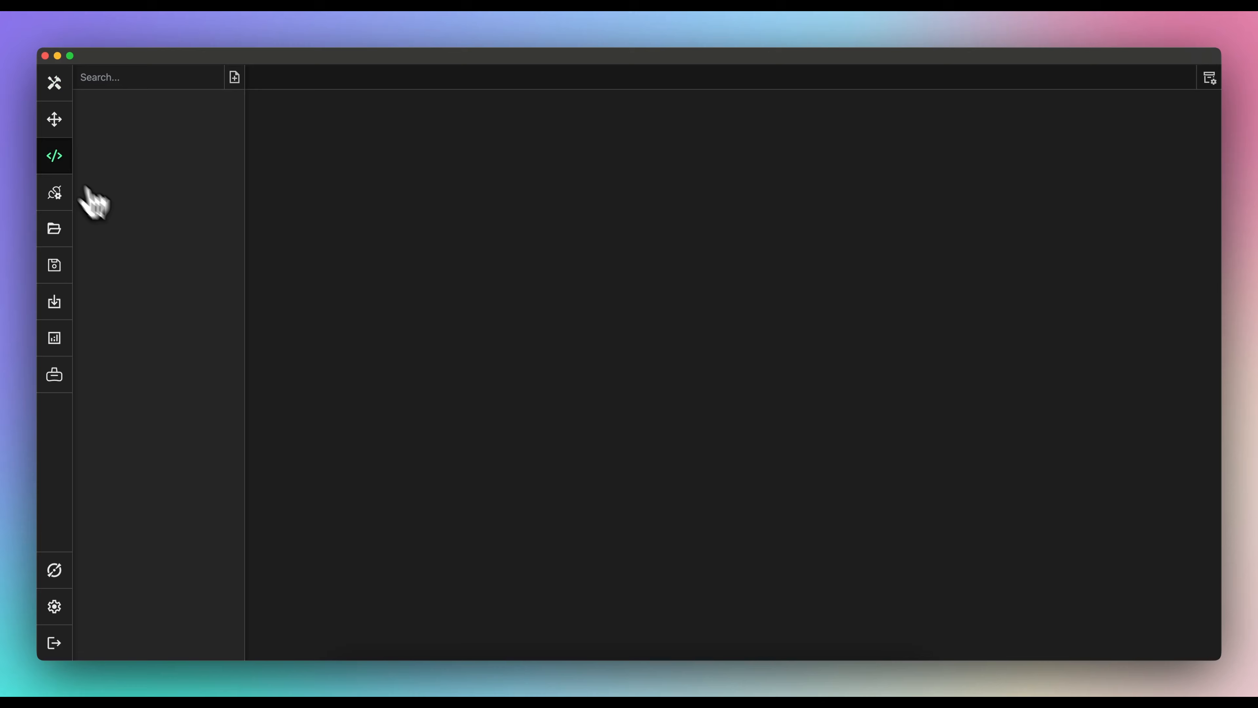
- Insert Torq's cube-stacking code as GridStackProgram.ts, then close the assistant chat
{"action": "left_click", "coordinate": [69, 565]}
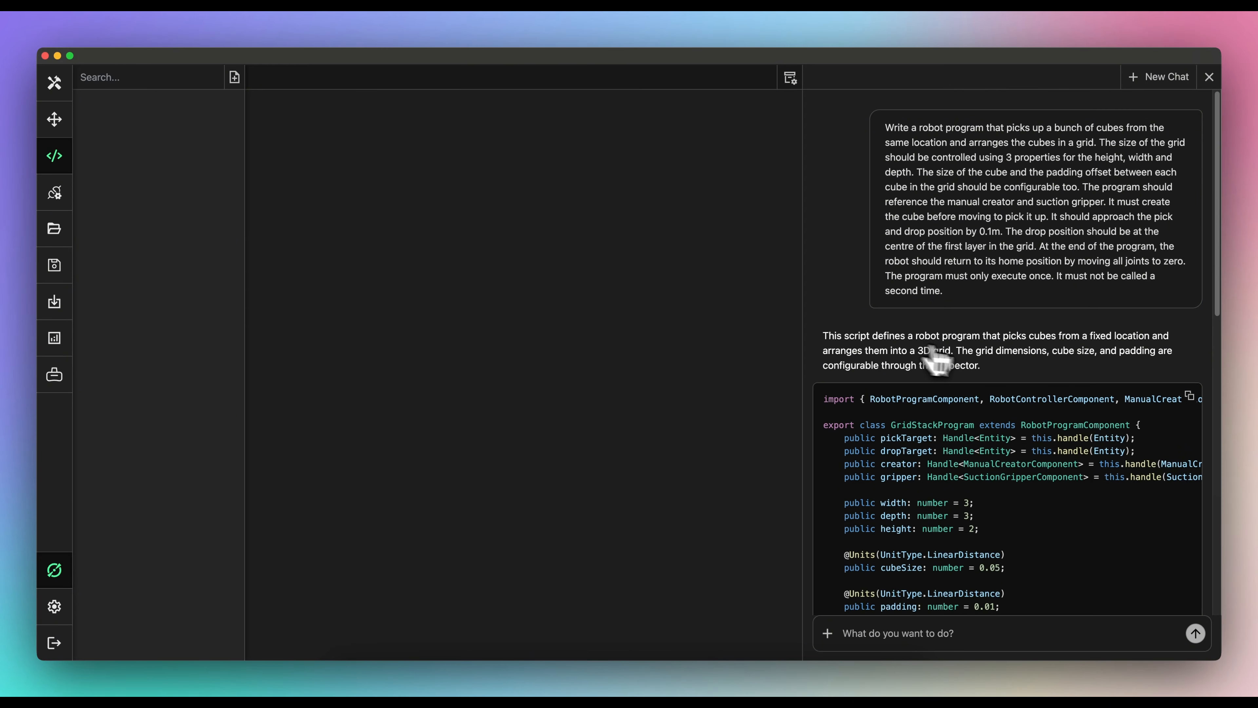
{"action": "left_click", "coordinate": [1190, 396]}
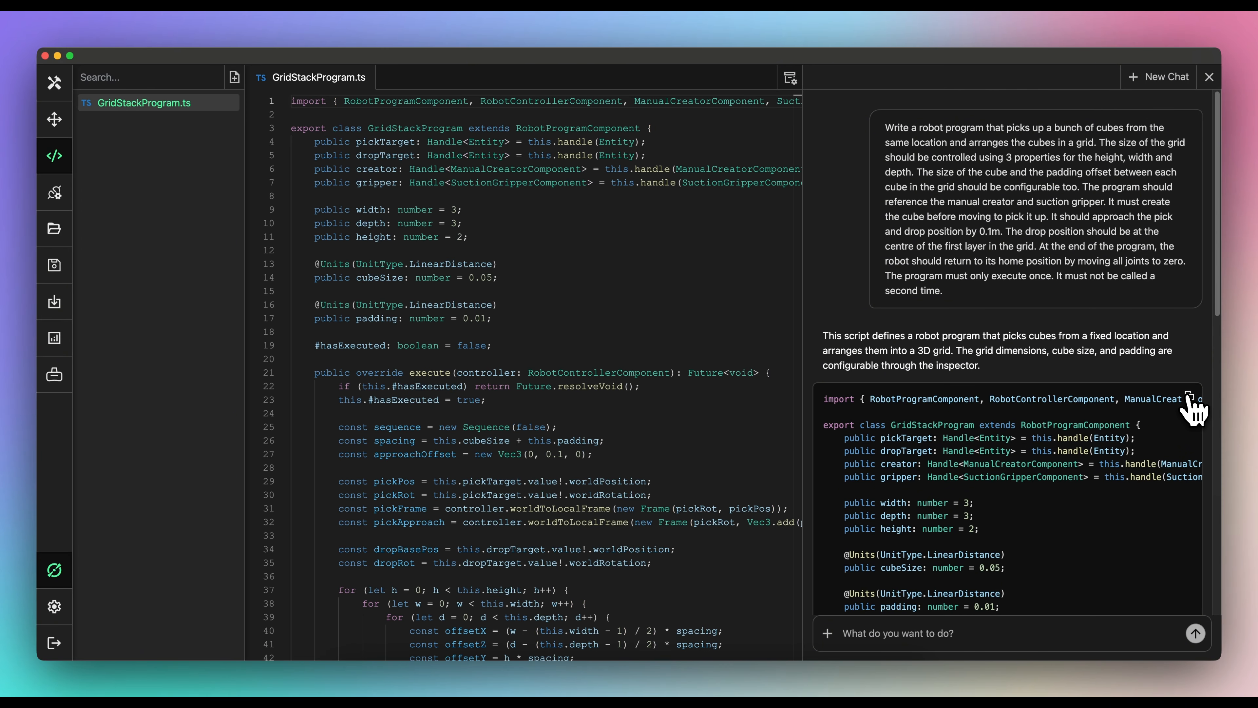
{"action": "left_click", "coordinate": [55, 572]}
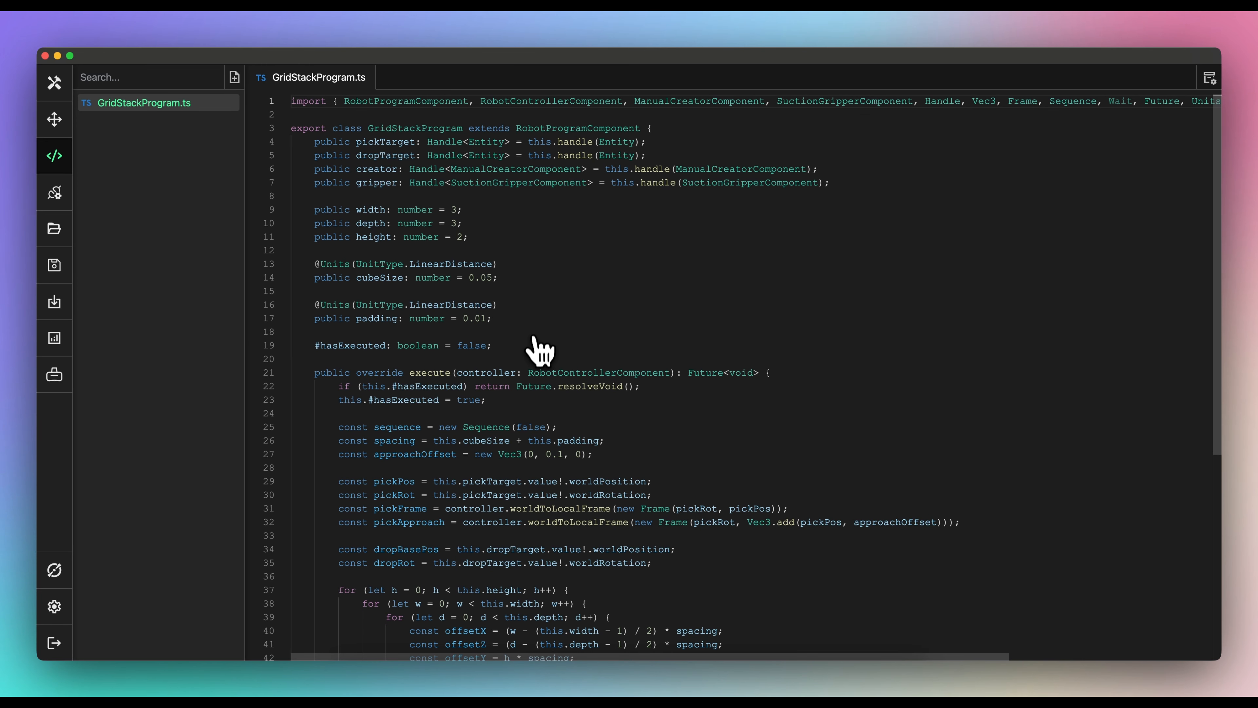
{"action": "scroll", "coordinate": [542, 360], "scroll_direction": "down", "scroll_amount": 3}
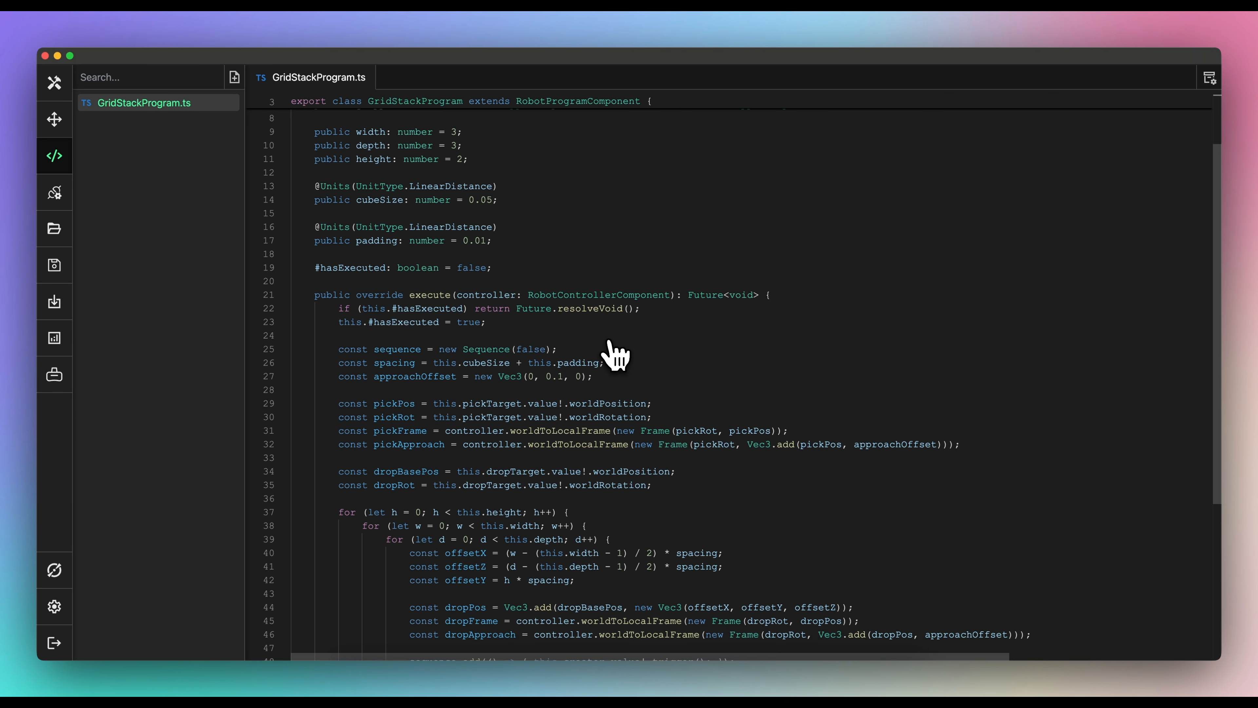
{"action": "scroll", "coordinate": [579, 336], "scroll_direction": "down", "scroll_amount": 1}
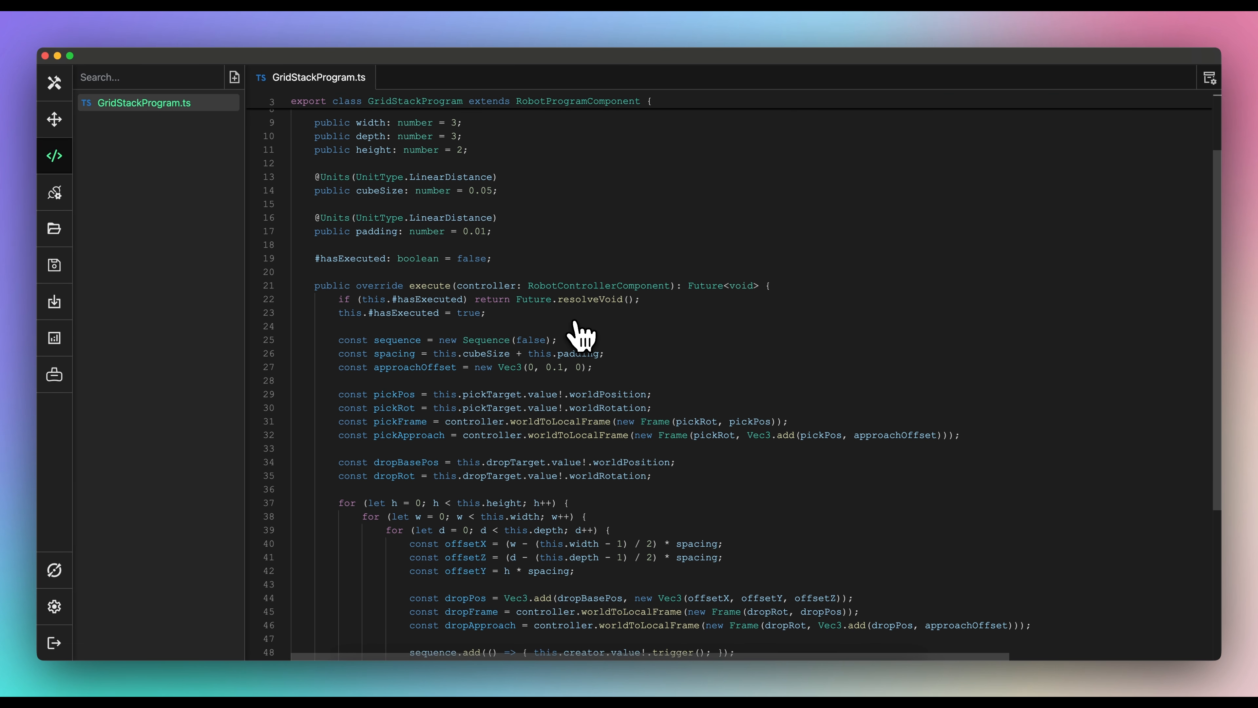
{"action": "scroll", "coordinate": [639, 371], "scroll_direction": "down", "scroll_amount": 2}
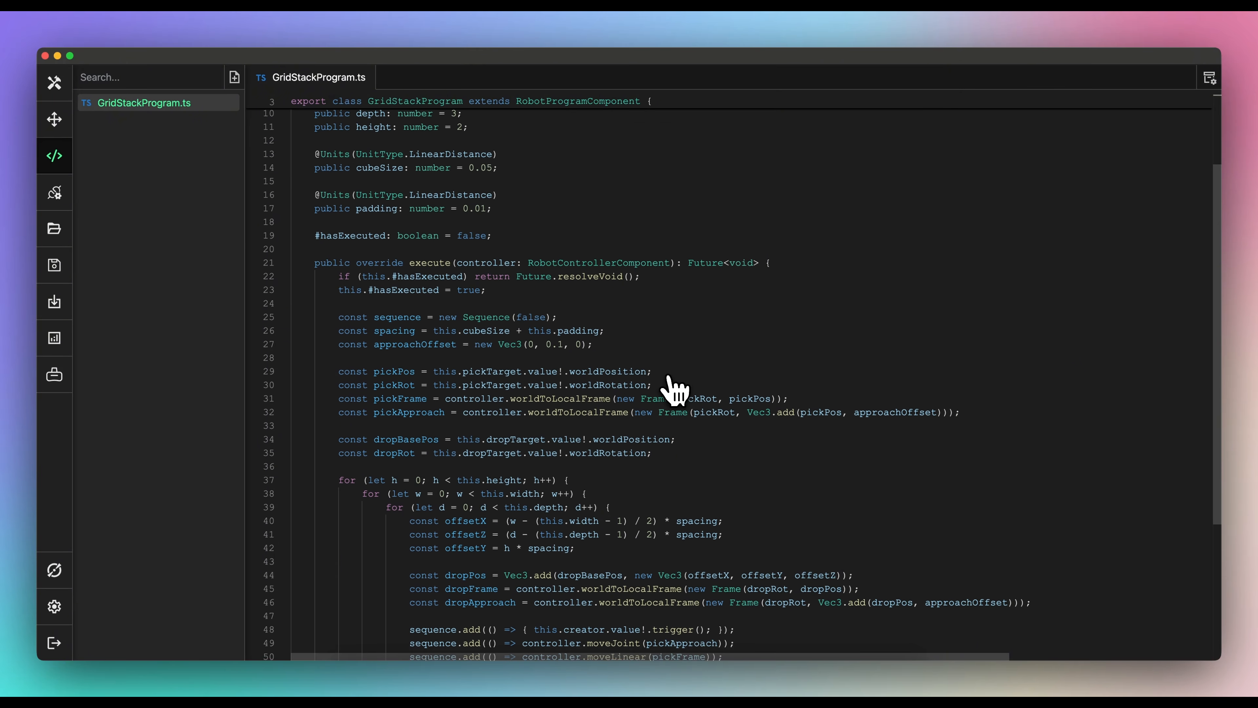
{"action": "scroll", "coordinate": [678, 391], "scroll_direction": "down", "scroll_amount": 2}
{"action": "scroll", "coordinate": [687, 399], "scroll_direction": "down", "scroll_amount": 5}
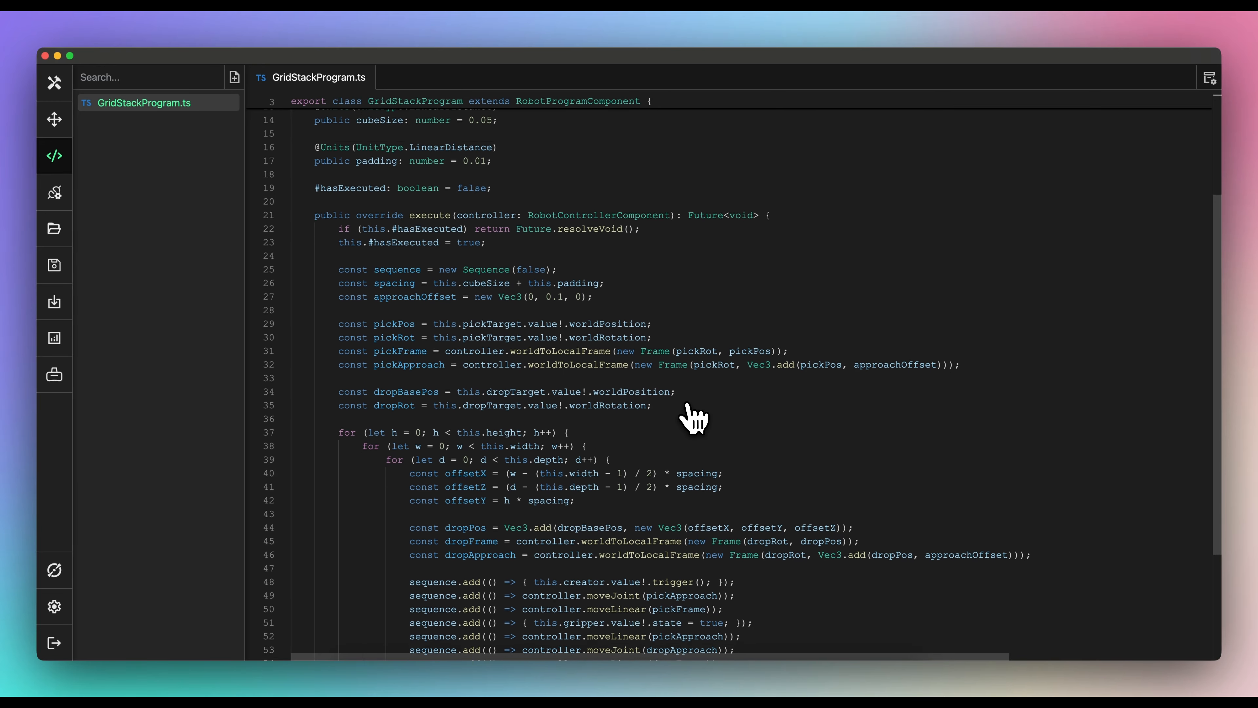
{"action": "scroll", "coordinate": [691, 394], "scroll_direction": "down", "scroll_amount": 3}
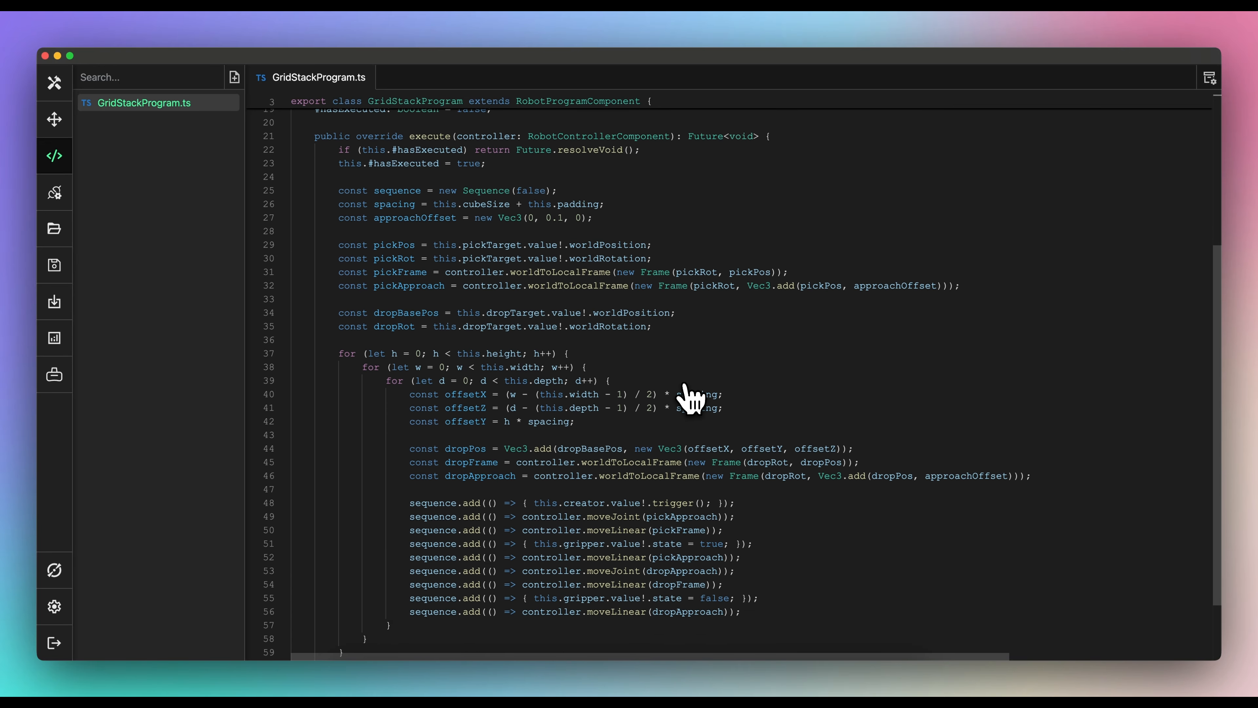
{"action": "scroll", "coordinate": [677, 382], "scroll_direction": "down", "scroll_amount": 1}
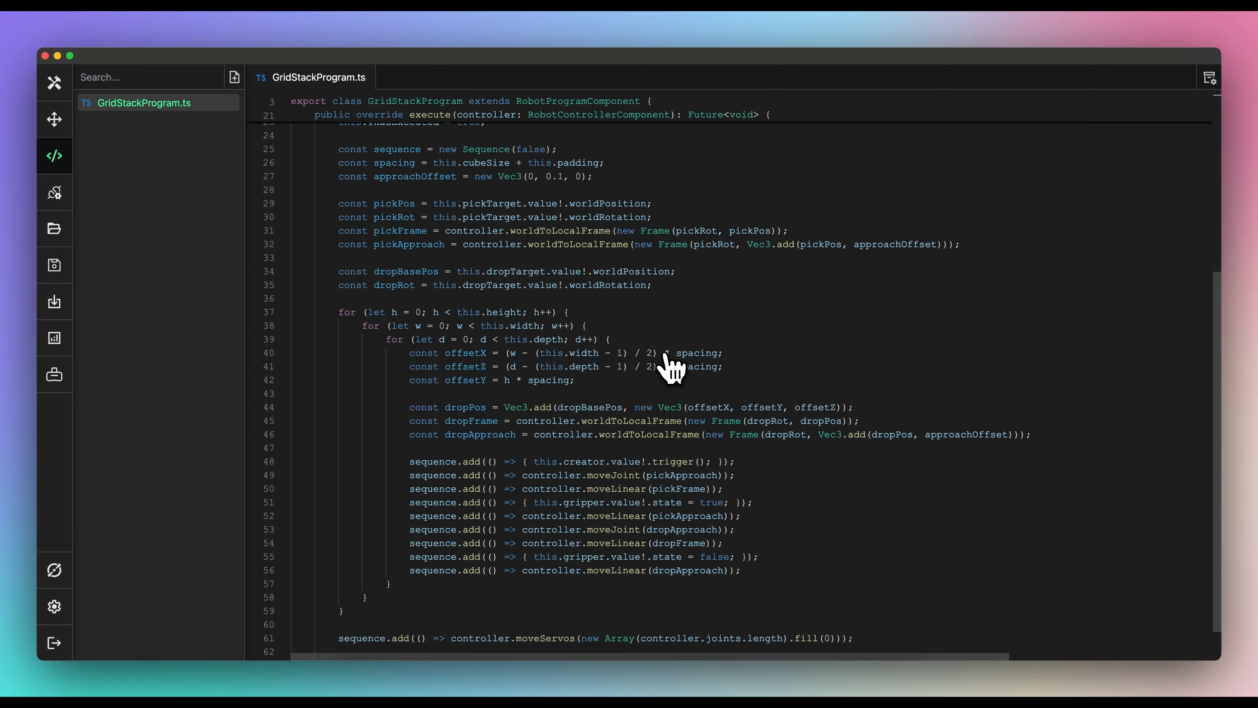
{"action": "scroll", "coordinate": [663, 379], "scroll_direction": "down", "scroll_amount": 1}
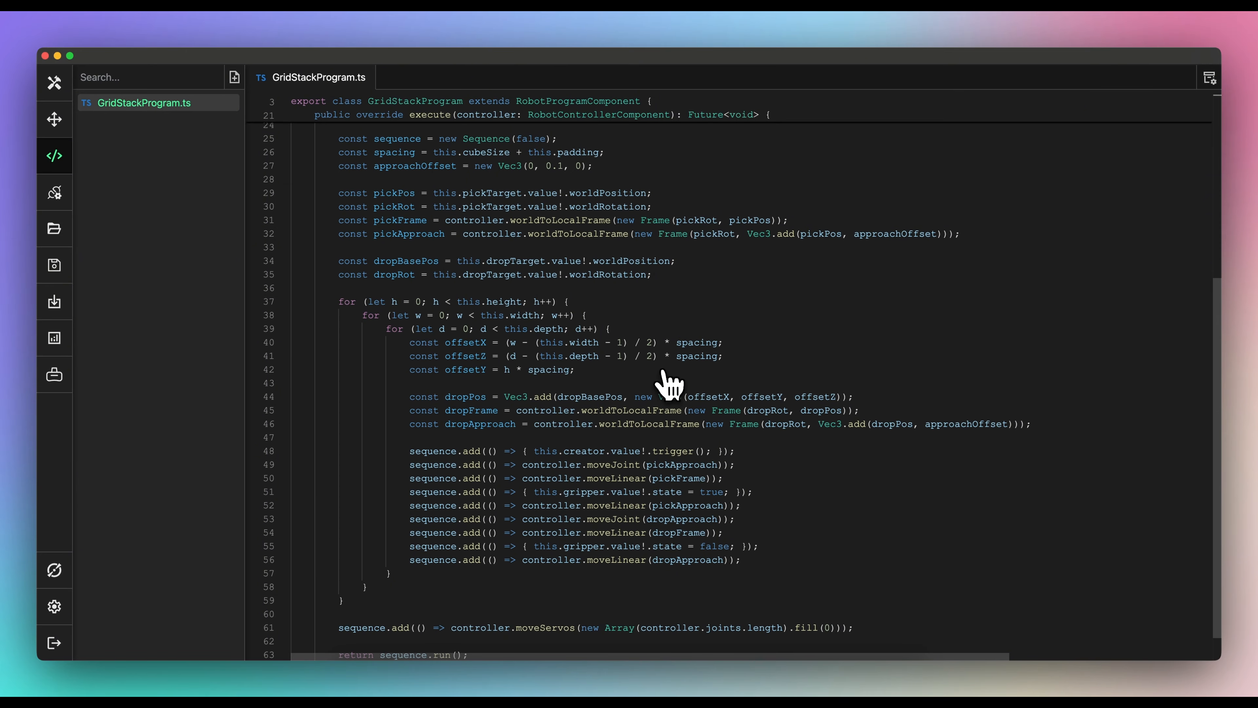
{"action": "scroll", "coordinate": [669, 384], "scroll_direction": "down", "scroll_amount": 1}
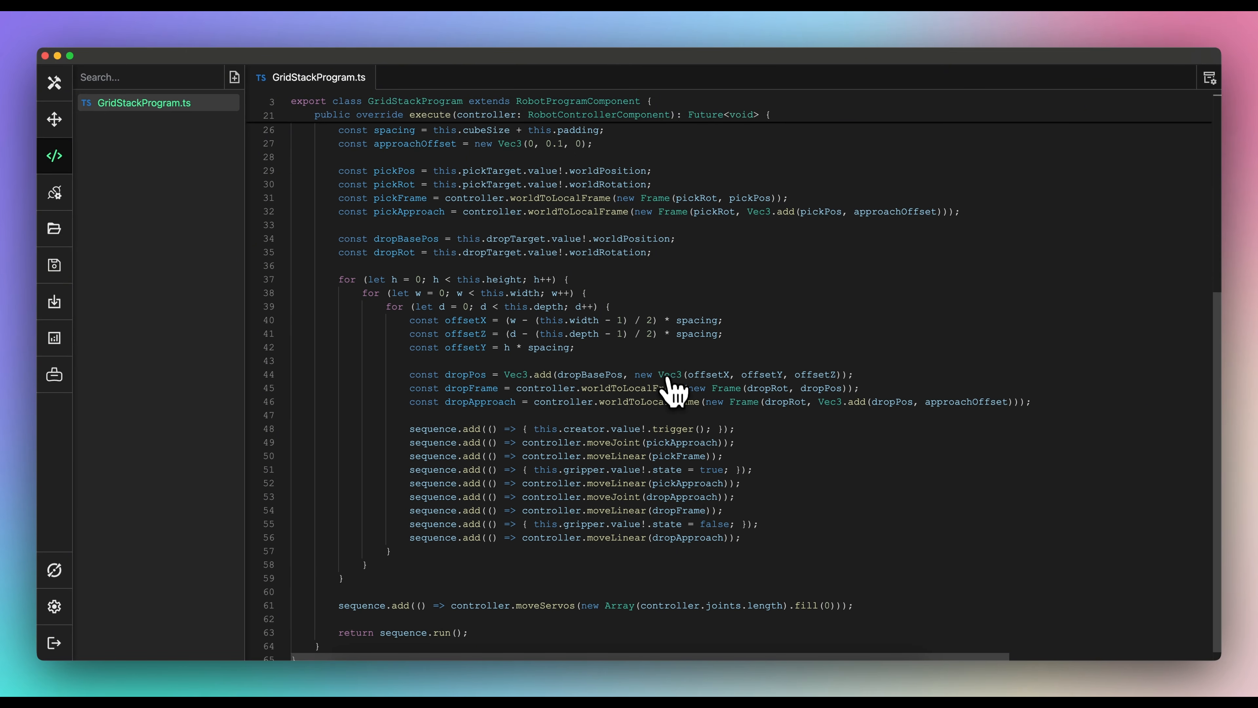
{"action": "scroll", "coordinate": [763, 439], "scroll_direction": "down", "scroll_amount": 1}
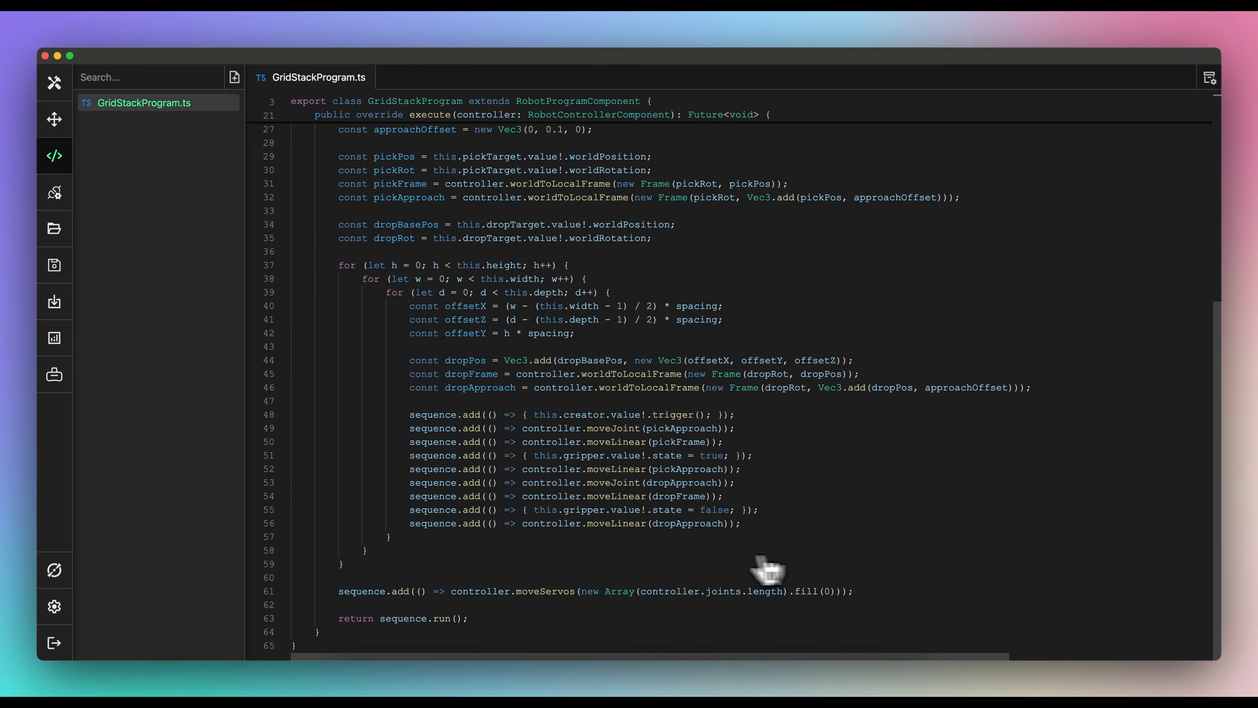
{"action": "mouse_move", "coordinate": [571, 592]}
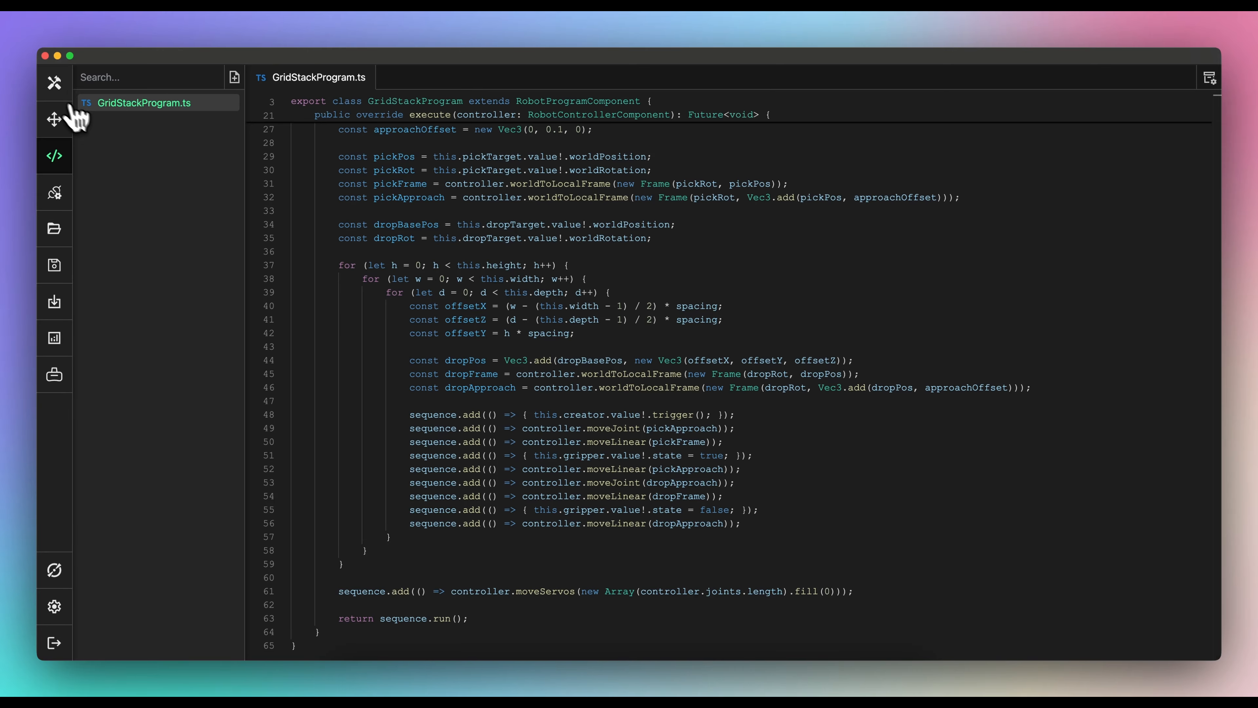
- Add a Grid Stack Program to Robot <1> with Pick Target TP1 and Drop Target TP2
{"action": "left_click", "coordinate": [54, 89]}
{"action": "left_click", "coordinate": [88, 141]}
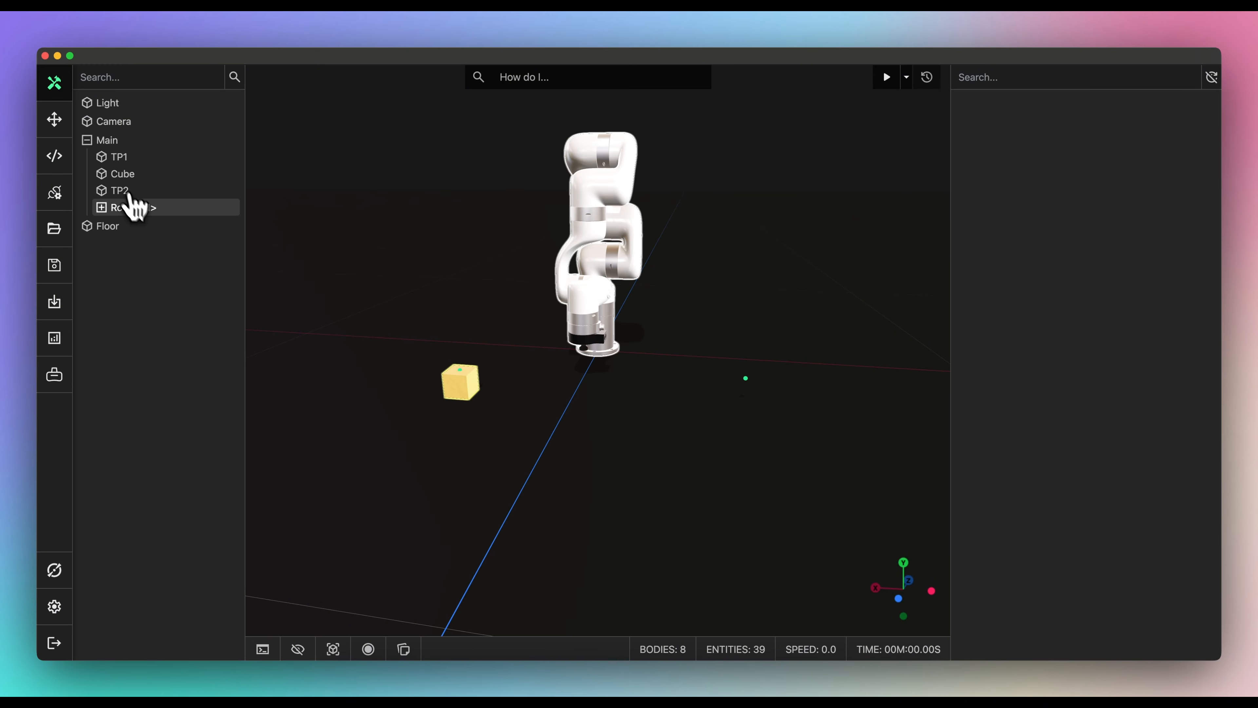
{"action": "left_click", "coordinate": [130, 207]}
{"action": "left_click", "coordinate": [966, 419]}
{"action": "scroll", "coordinate": [1020, 466], "scroll_direction": "down", "scroll_amount": 5}
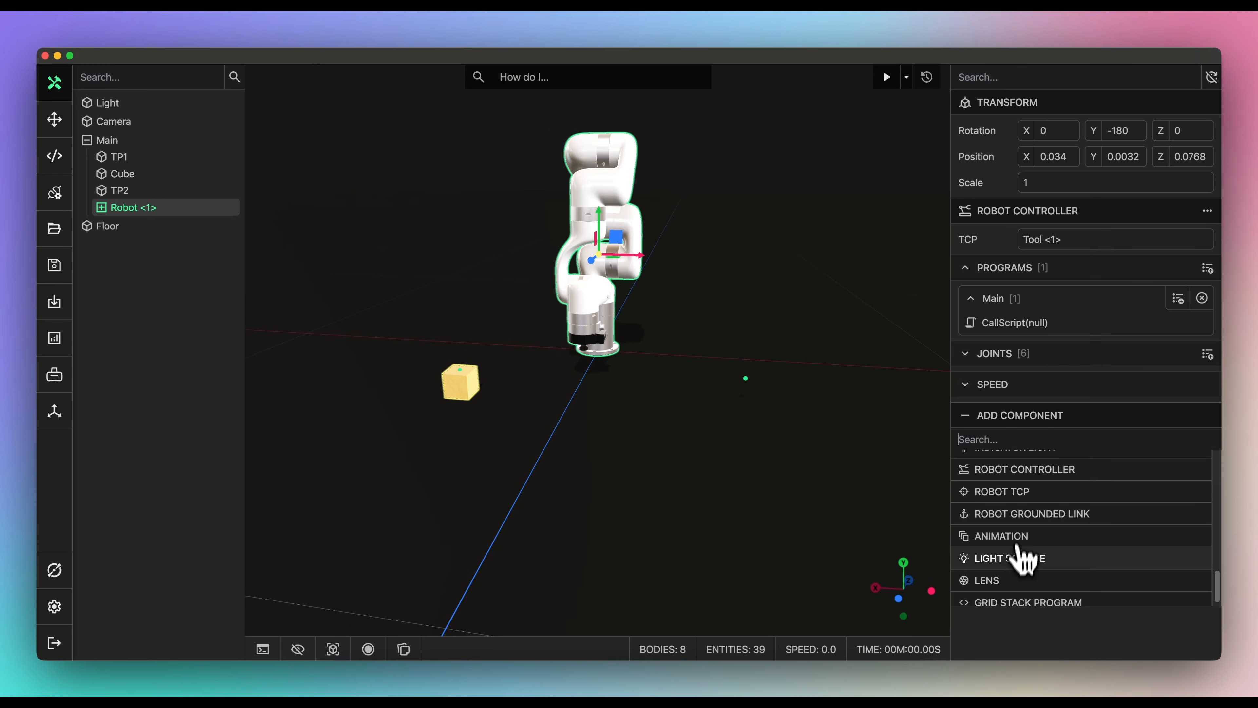
{"action": "left_click", "coordinate": [1011, 604]}
{"action": "left_click", "coordinate": [1025, 446]}
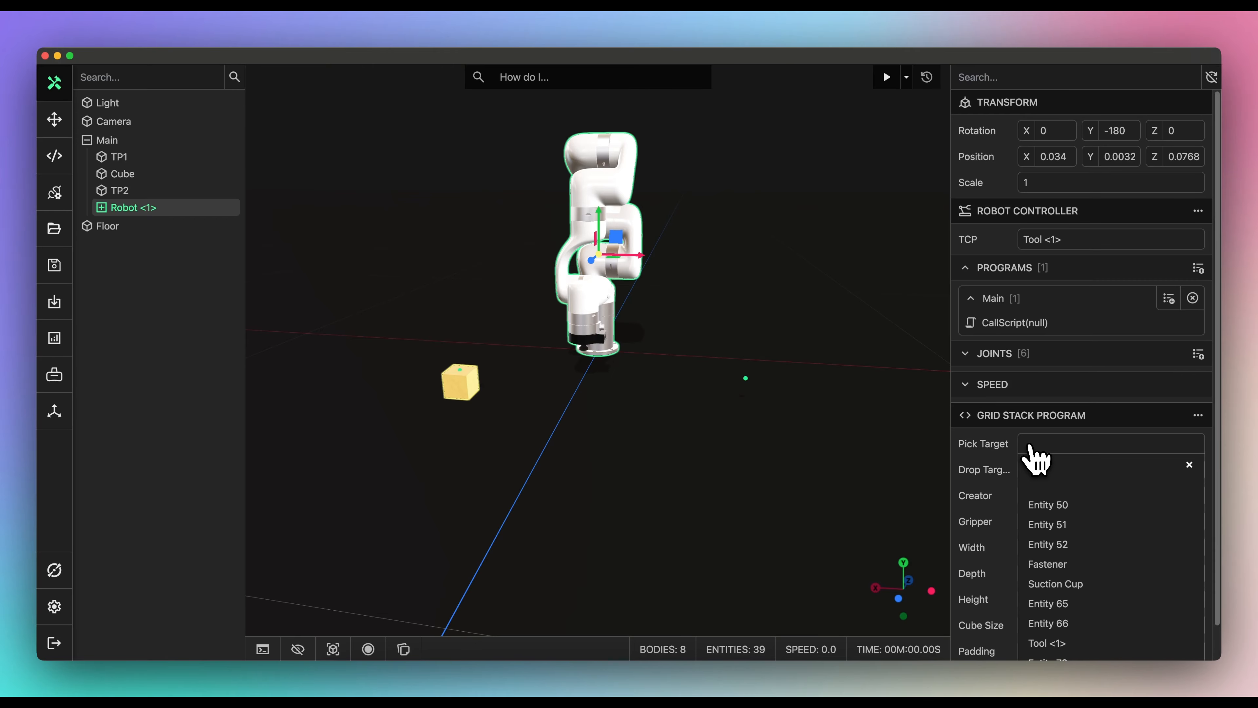
{"action": "type", "text": "tp"}
{"action": "left_click", "coordinate": [1045, 503]}
{"action": "left_click", "coordinate": [1043, 470]}
{"action": "type", "text": "tp"}
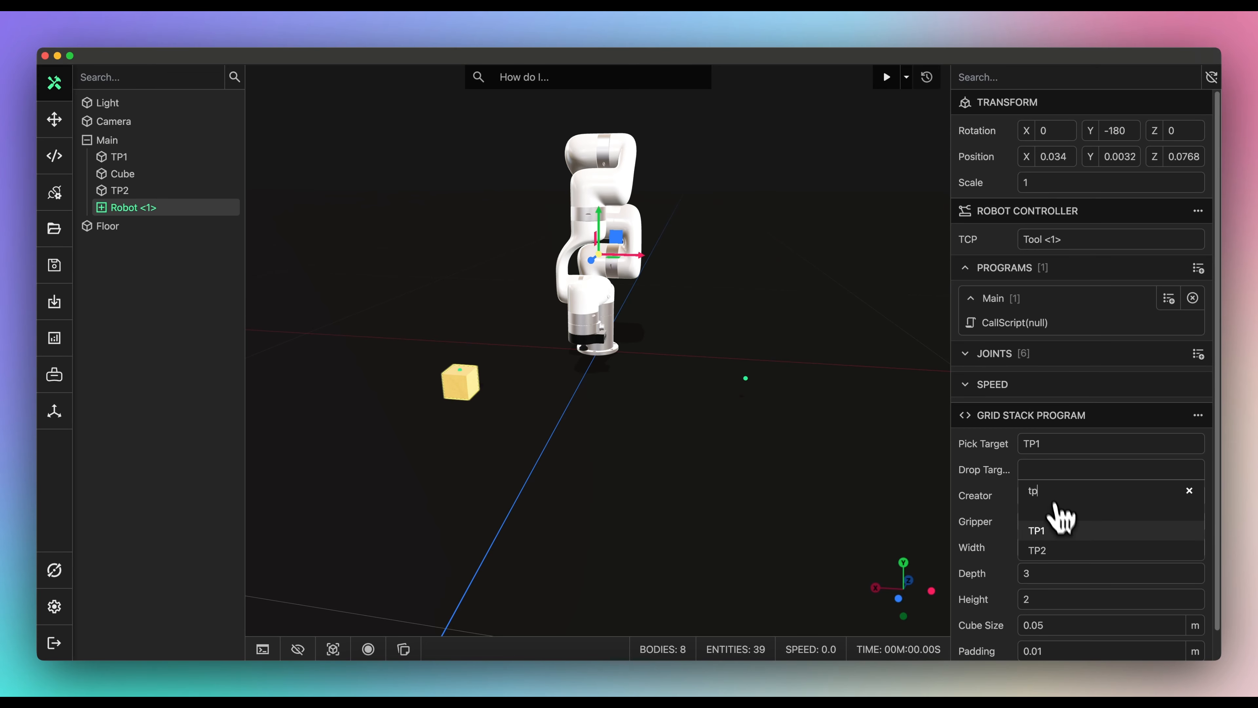
{"action": "left_click", "coordinate": [1065, 550]}
{"action": "left_click", "coordinate": [1055, 496]}
- Set Manual Creator (Cube), Suction Gripper, Height 3, Cube Size 0.06 and Padding 0.002
{"action": "left_click", "coordinate": [1053, 536]}
{"action": "left_click", "coordinate": [1047, 527]}
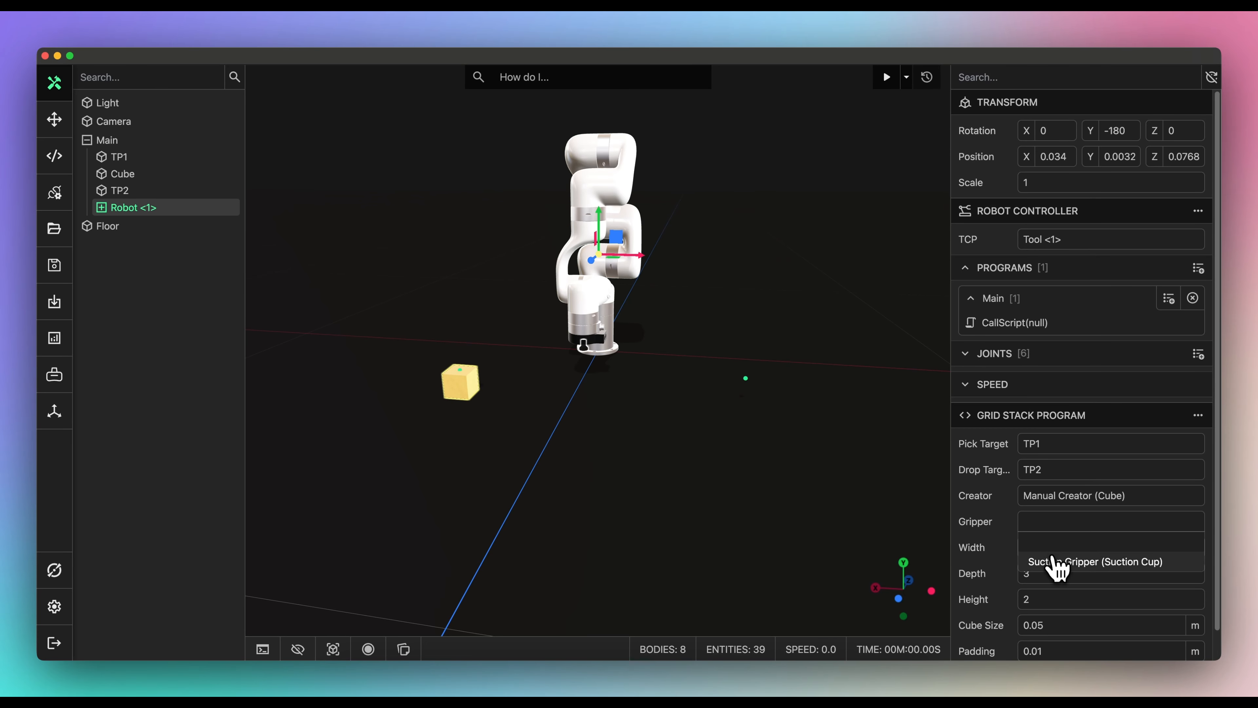
{"action": "left_click", "coordinate": [1054, 559]}
{"action": "left_click", "coordinate": [1051, 595]}
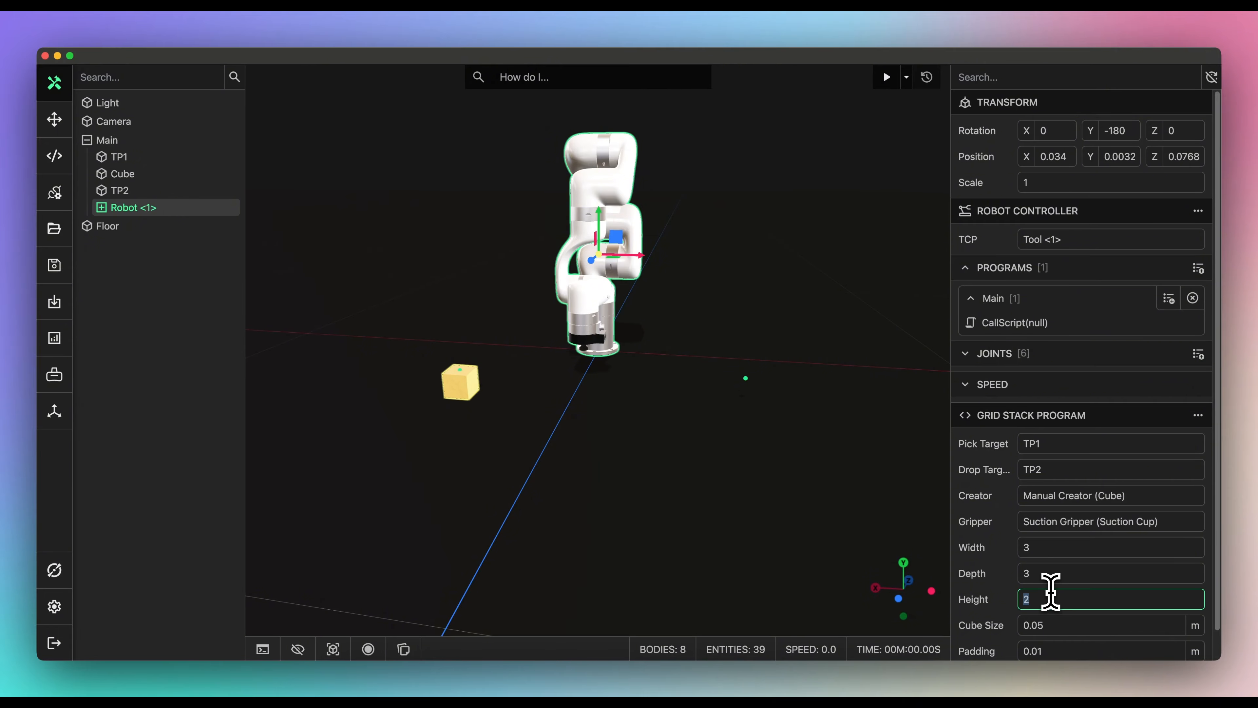
{"action": "scroll", "coordinate": [1035, 600], "scroll_direction": "down", "scroll_amount": 1}
{"action": "left_click", "coordinate": [1039, 610]}
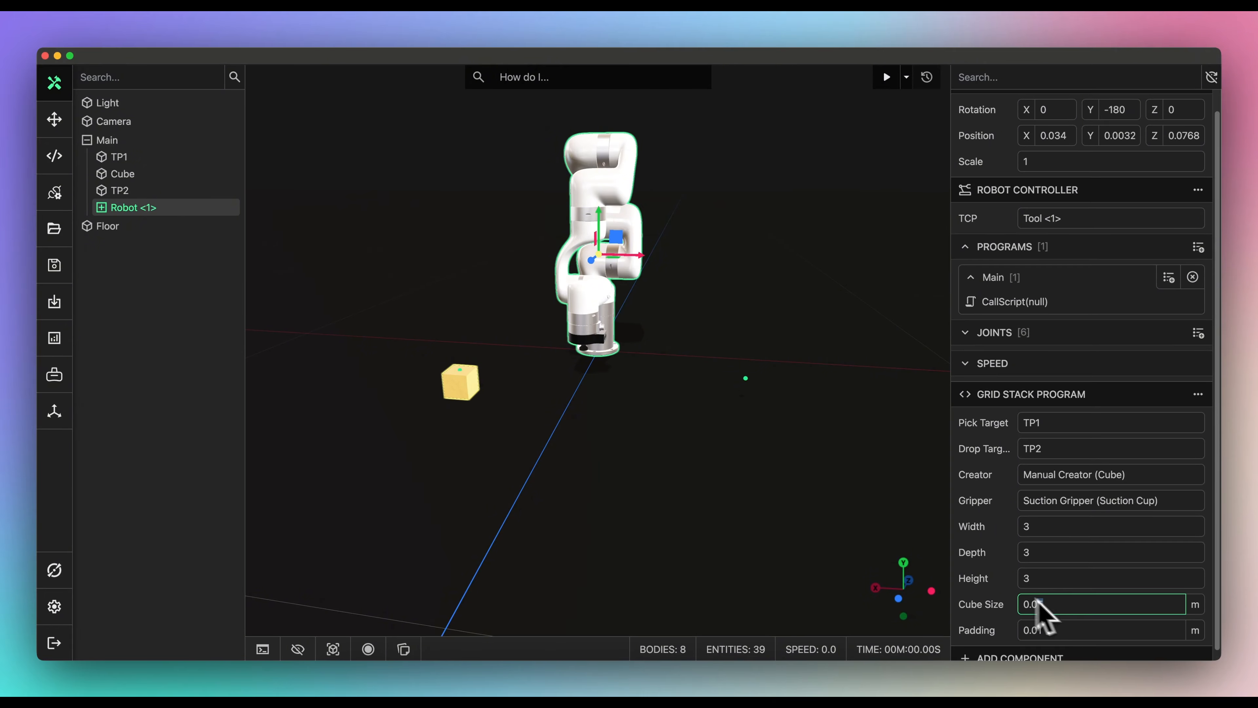
{"action": "type", "text": "0.06"}
{"action": "left_click", "coordinate": [1038, 621]}
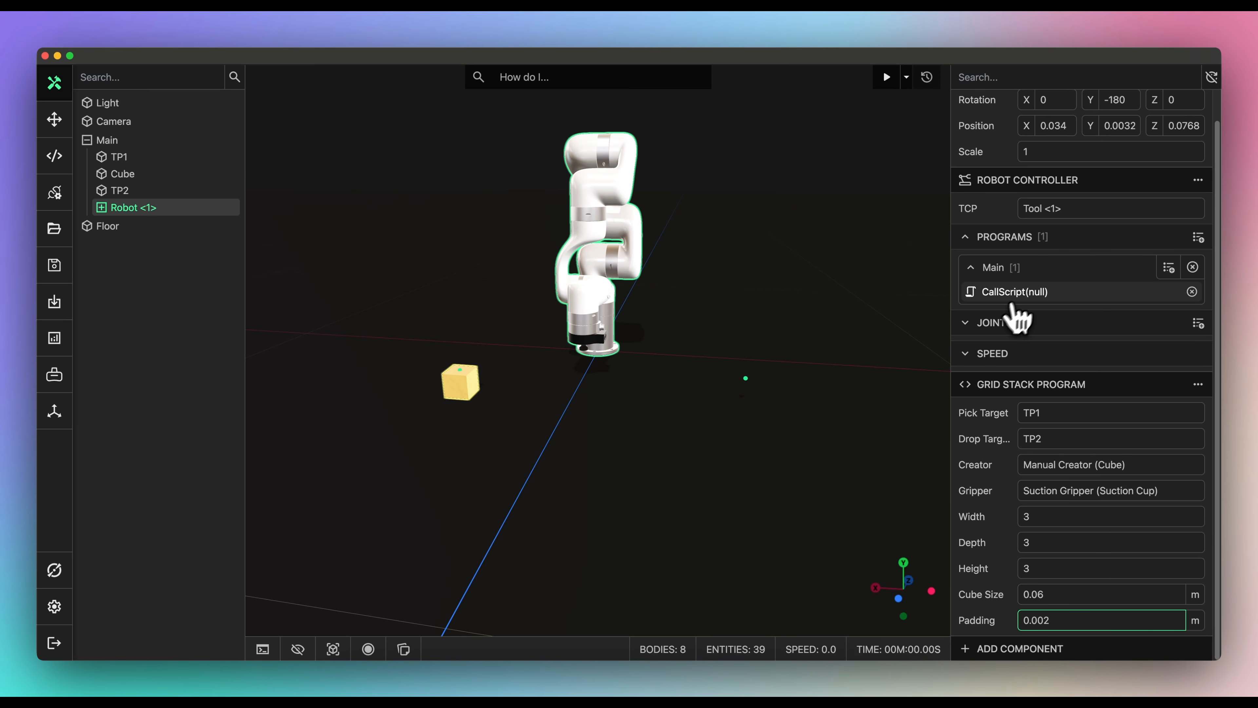
- Make Main's CallScript instruction call the Grid Stack Program
{"action": "left_click", "coordinate": [1029, 294]}
{"action": "left_click", "coordinate": [661, 171]}
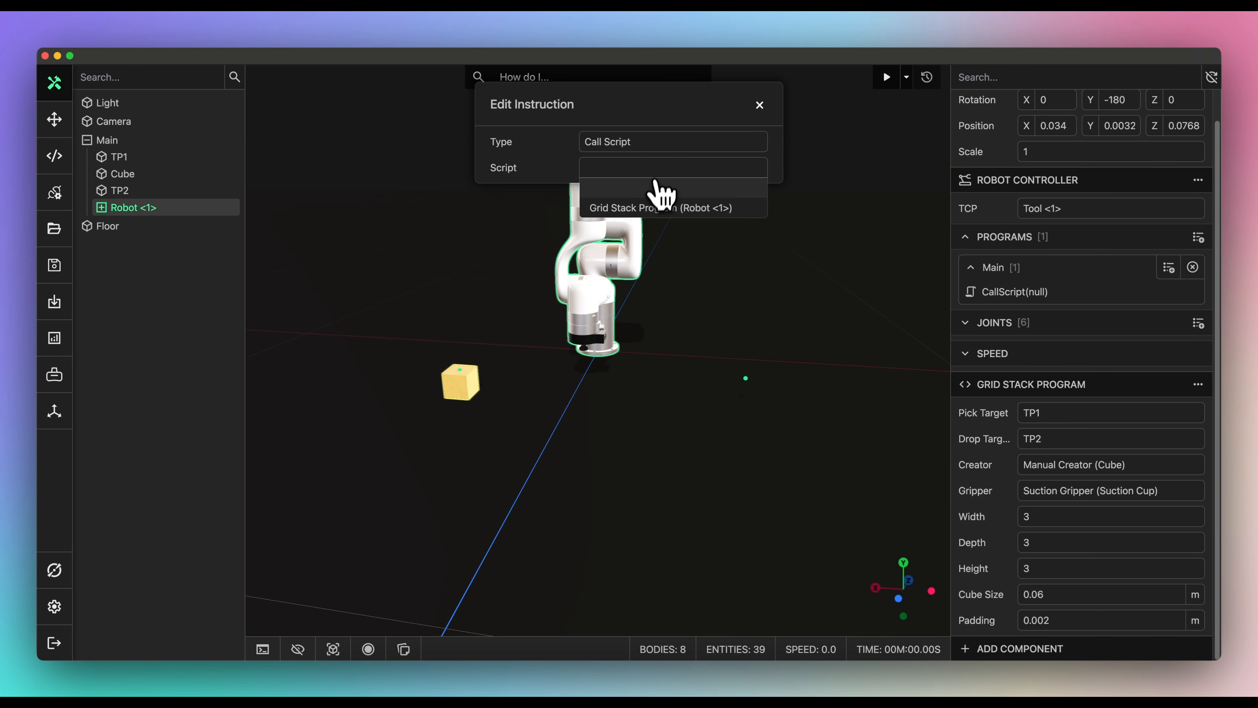
{"action": "left_click", "coordinate": [662, 208]}
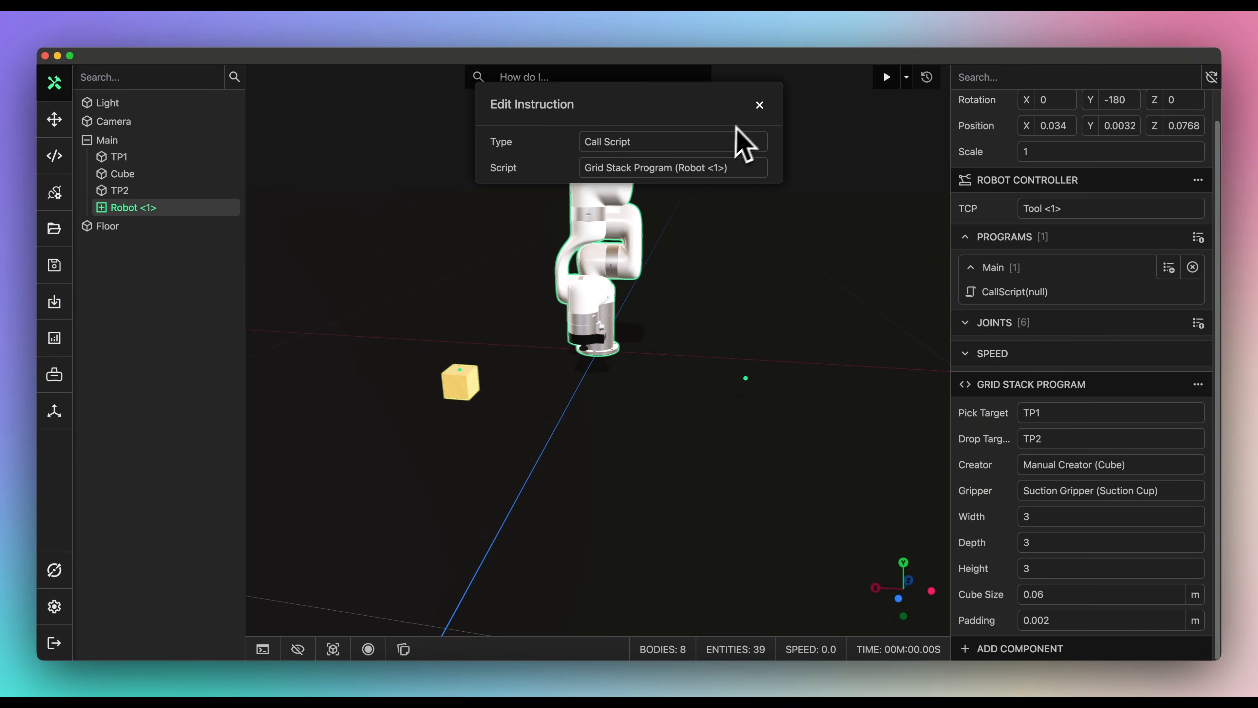
{"action": "left_click", "coordinate": [759, 105]}
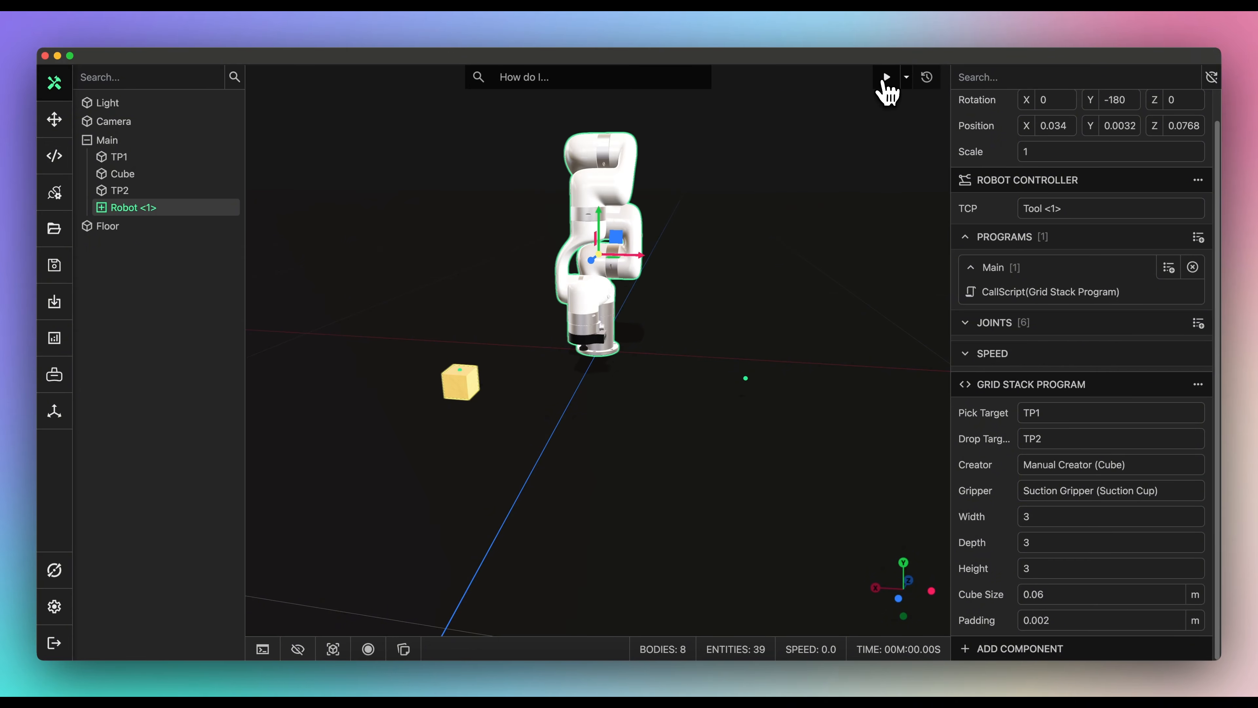
- Run the simulation at 2.0X speed with the robot deselected while the cubes are stacked
{"action": "left_click", "coordinate": [886, 78]}
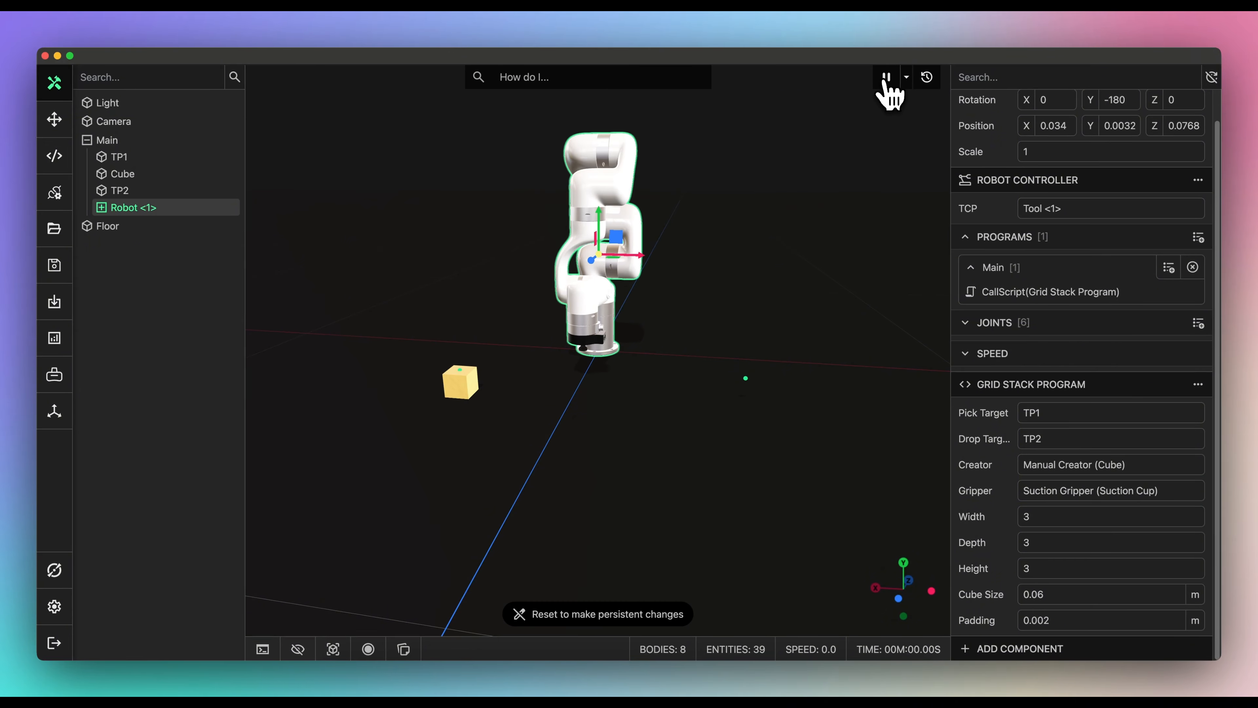
{"action": "left_click", "coordinate": [839, 154]}
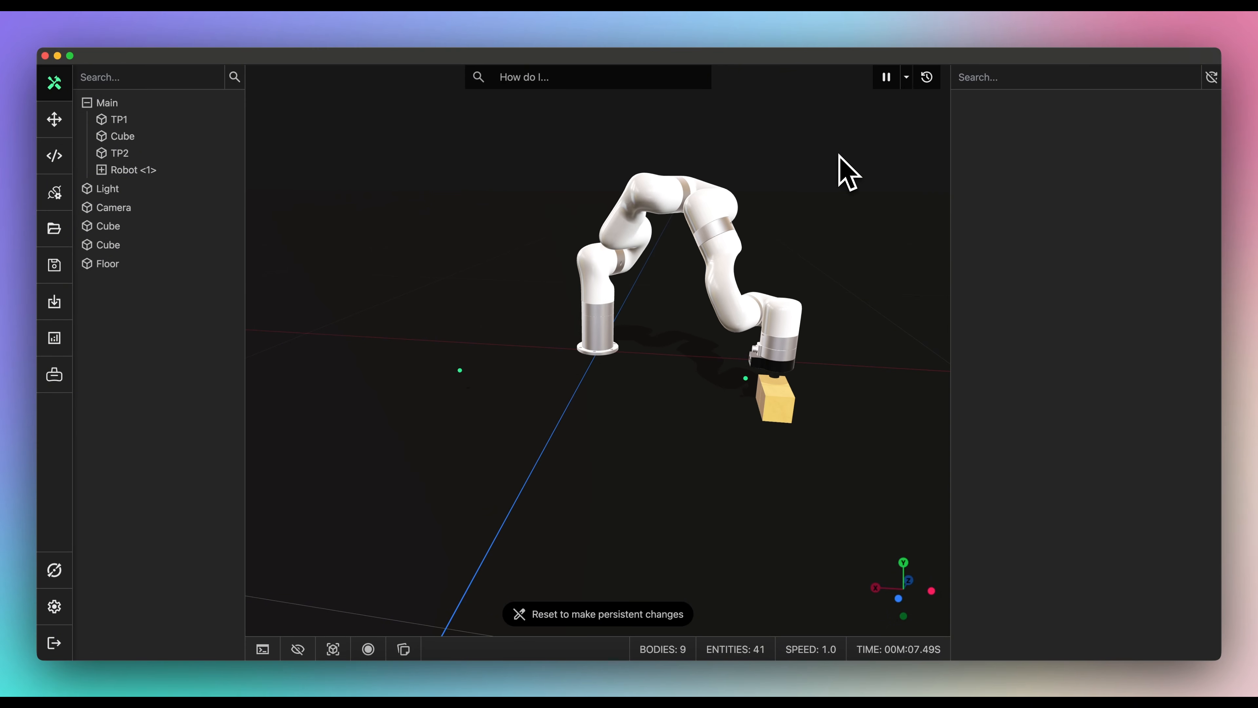
{"action": "left_click", "coordinate": [906, 84]}
{"action": "left_click", "coordinate": [899, 161]}
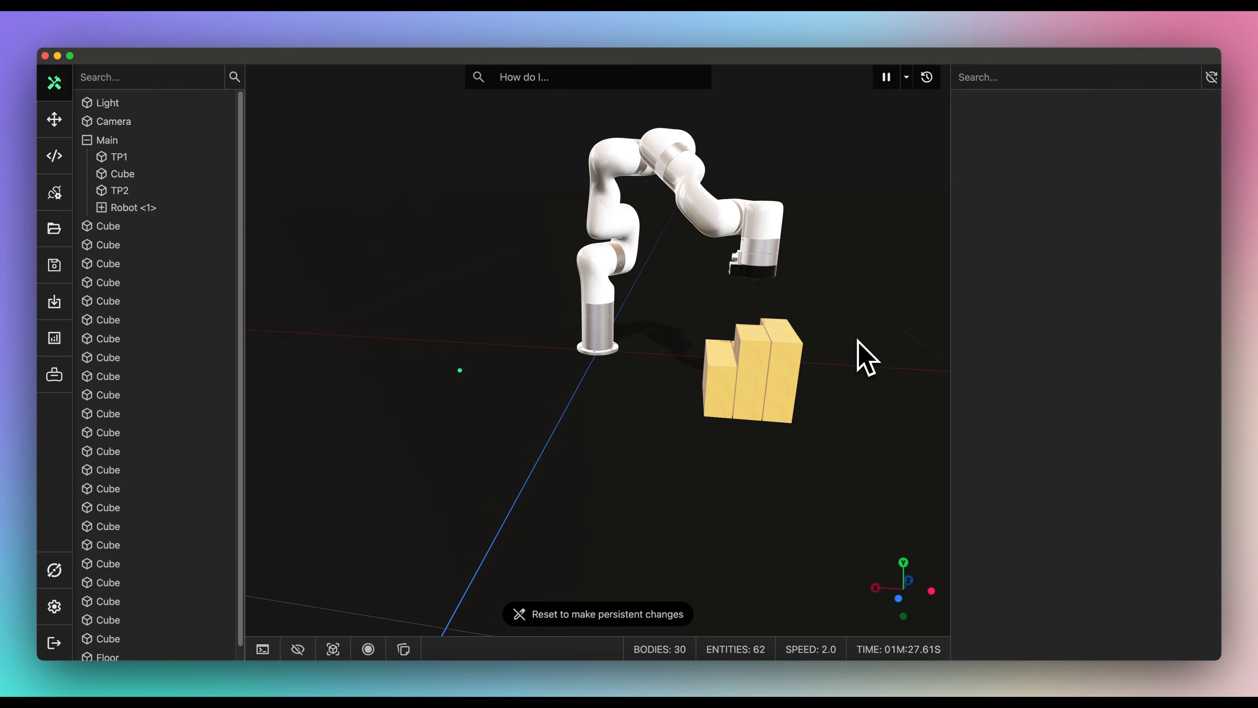
{"action": "left_click", "coordinate": [910, 88]}
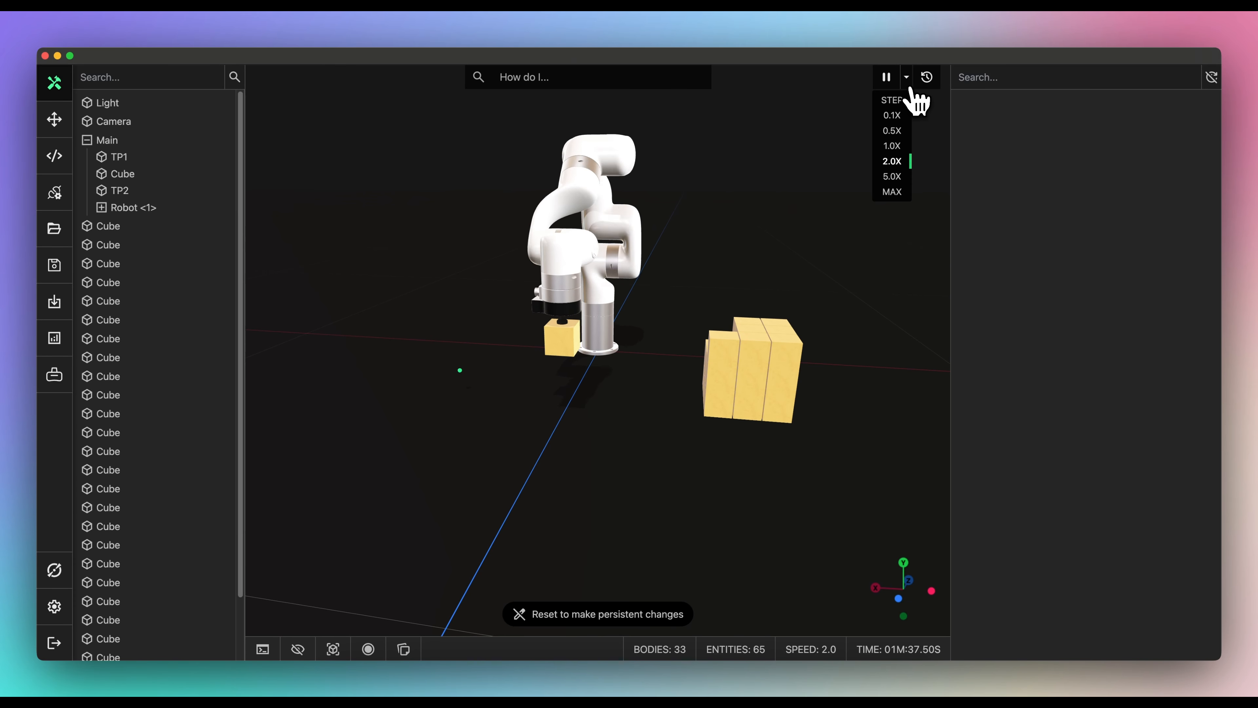
{"action": "left_click", "coordinate": [906, 159]}
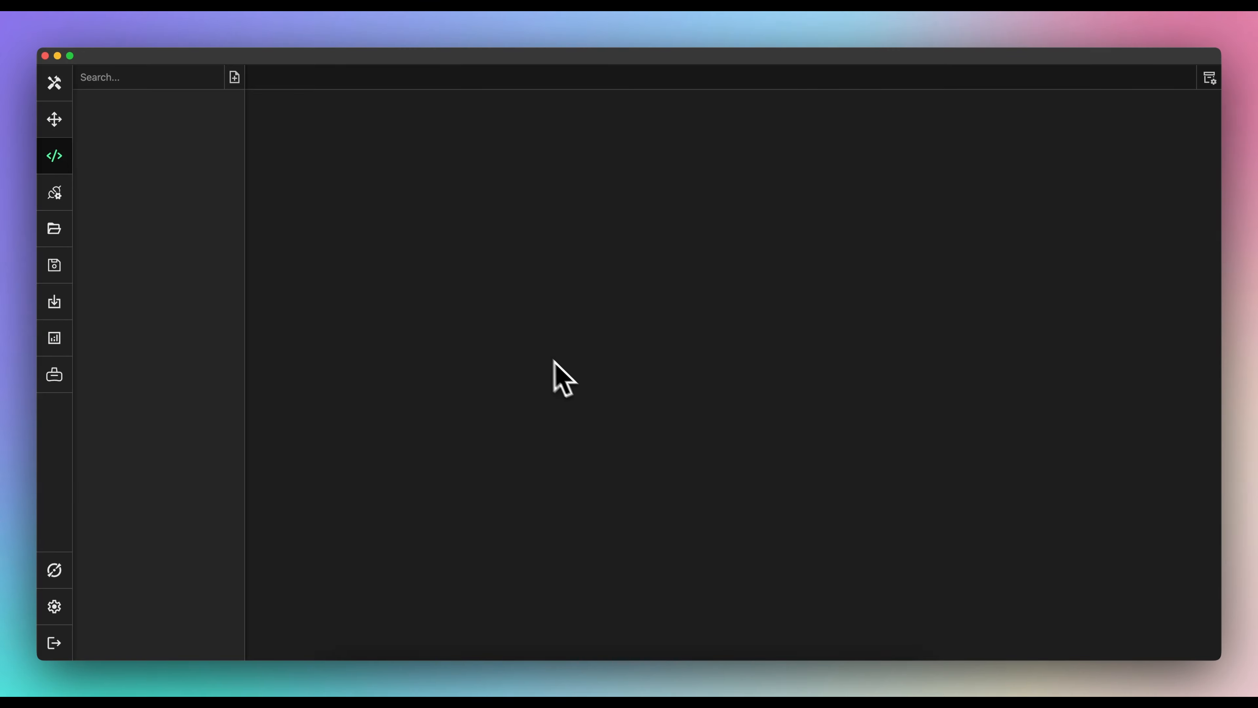
- Create a ConveyorController component and delete its template update() method
{"action": "left_click", "coordinate": [234, 77]}
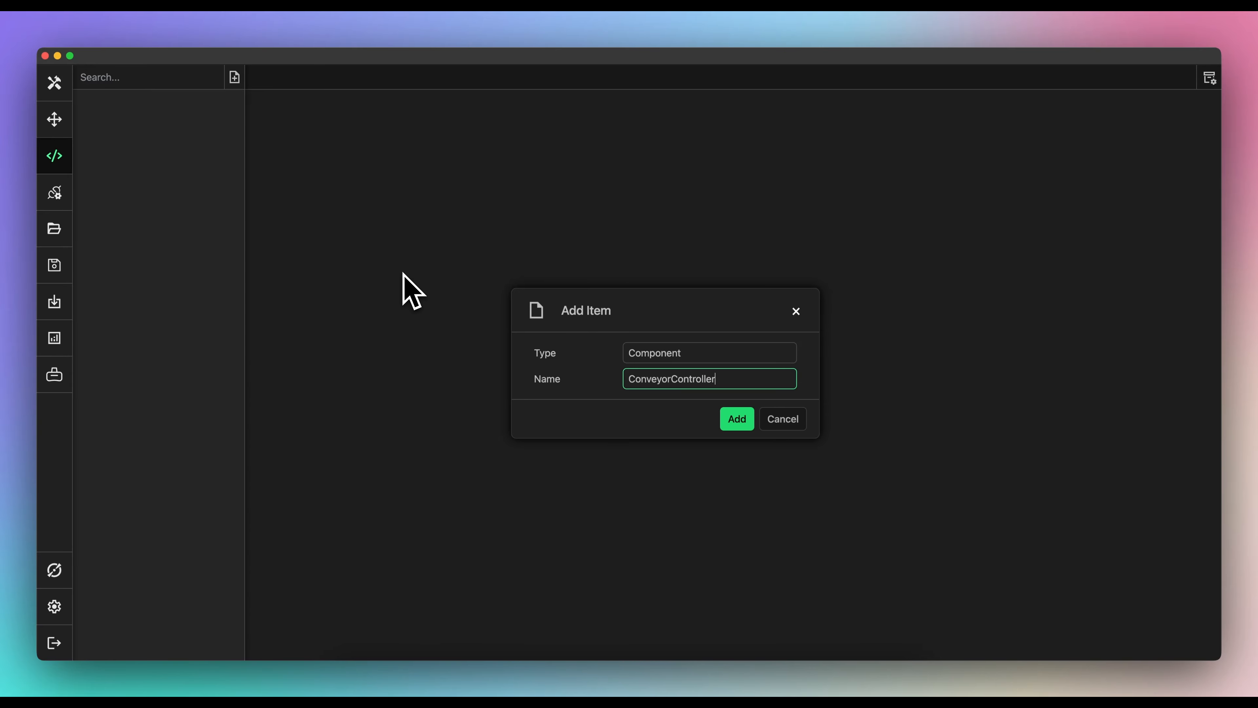
{"action": "key", "text": "Return"}
{"action": "left_click_drag", "start_coordinate": [403, 276], "coordinate": [384, 240]}
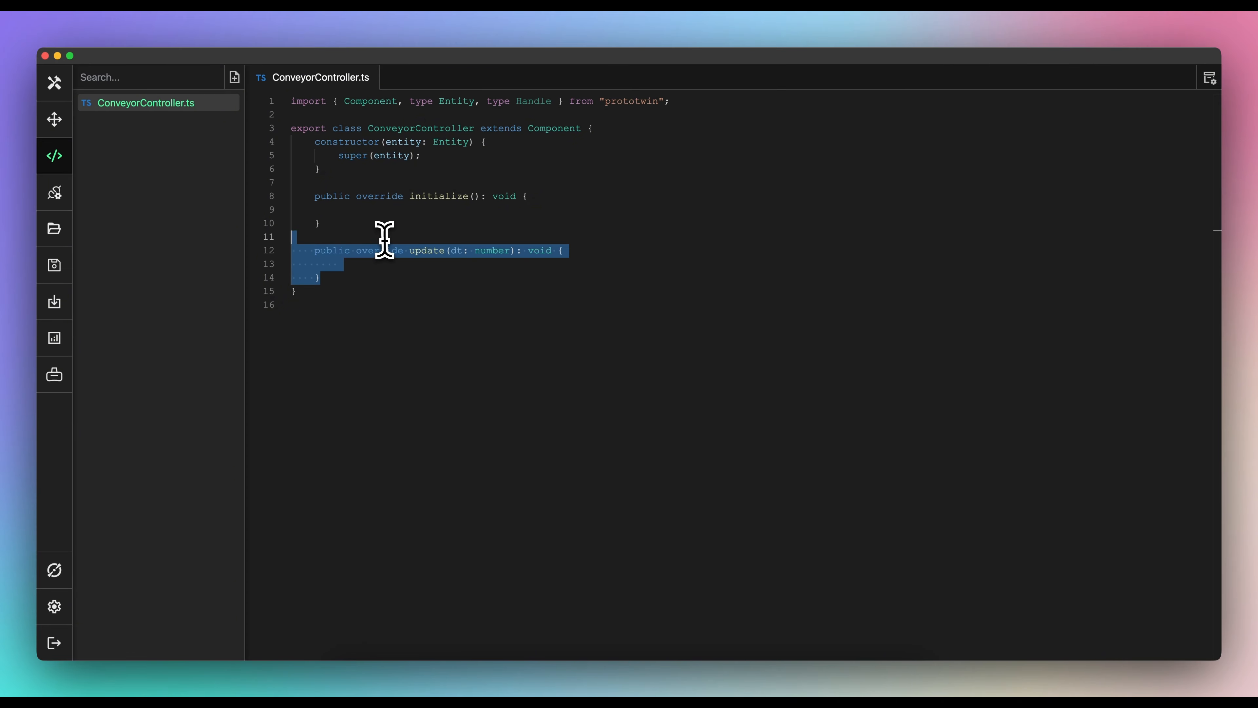
{"action": "key", "text": "BackSpace"}
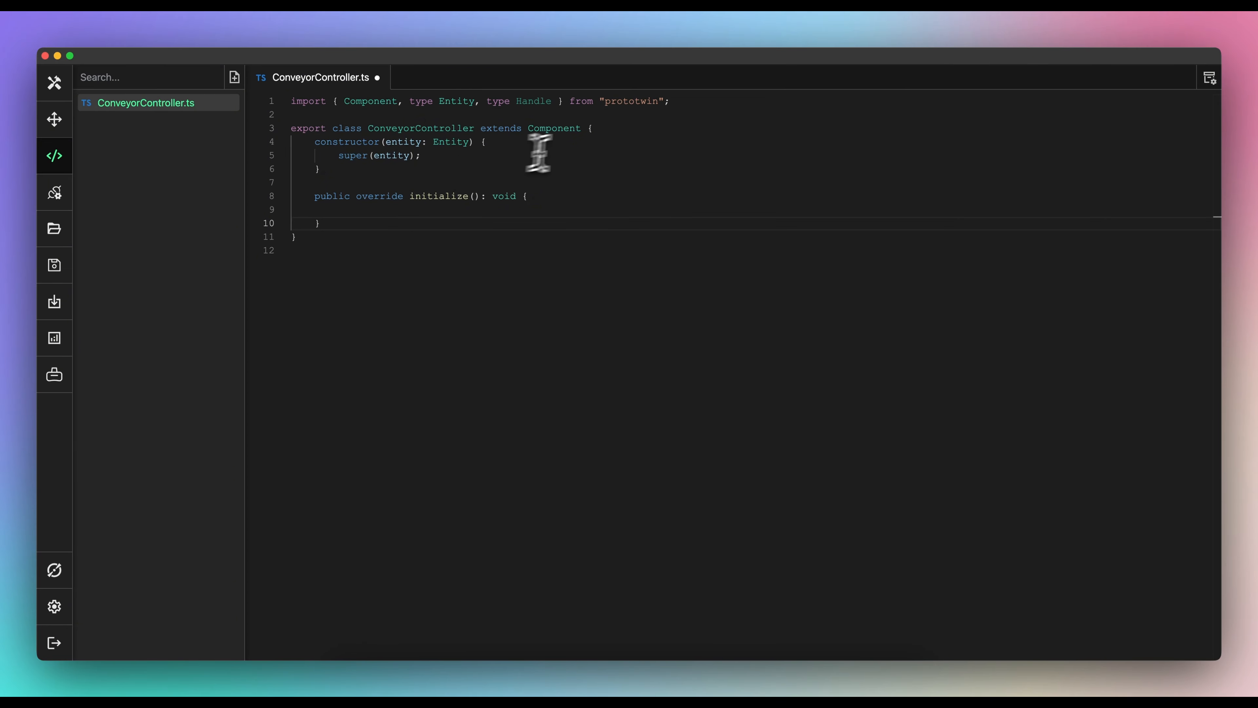
- Add sensor and conveyor motor fields, plus code stopping the conveyor once the sensor is blocked
{"action": "left_click", "coordinate": [595, 128]}
{"action": "key", "text": "Return"}
{"action": "key", "text": "Return"}
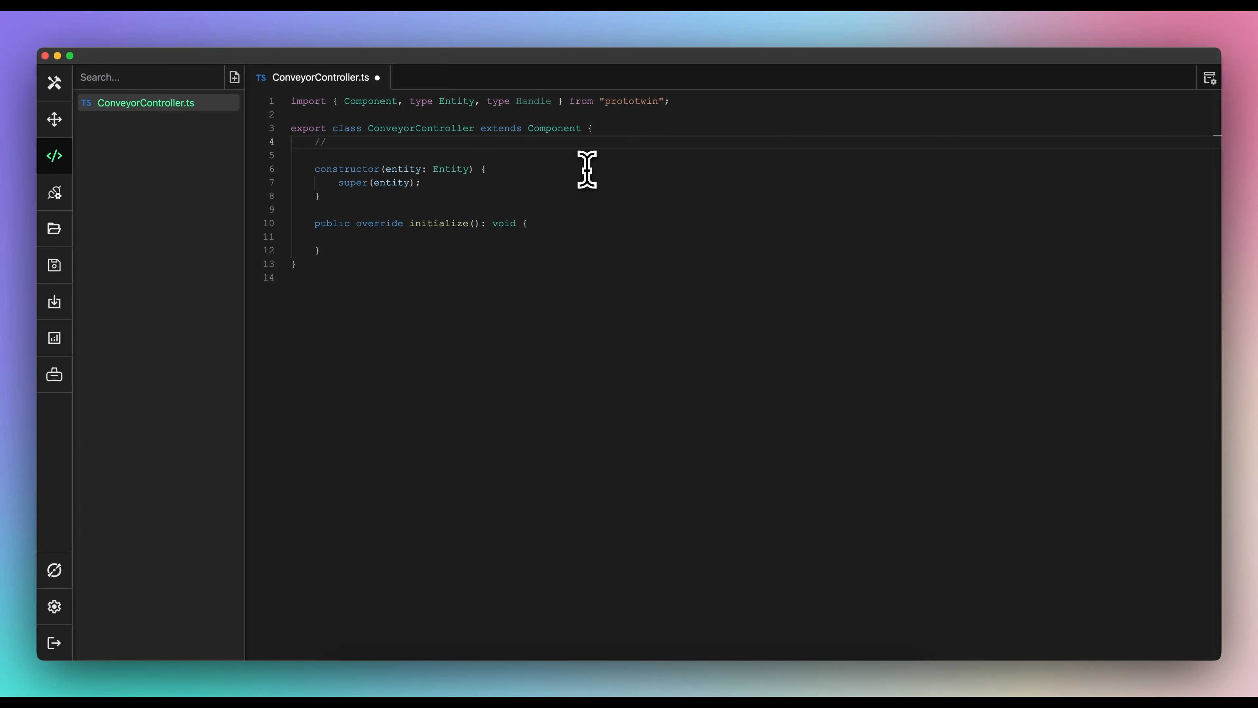
{"action": "type", "text": "// Sensor and convey"}
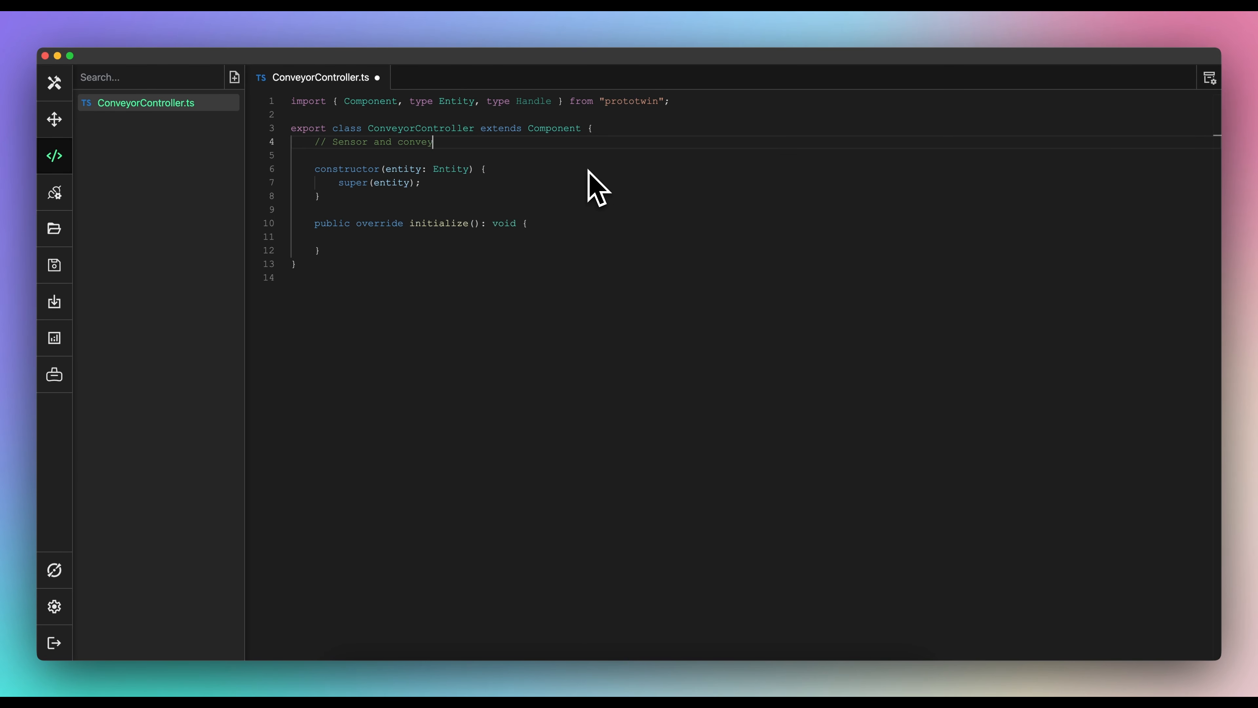
{"action": "type", "text": "or motor."}
{"action": "key", "text": "Return"}
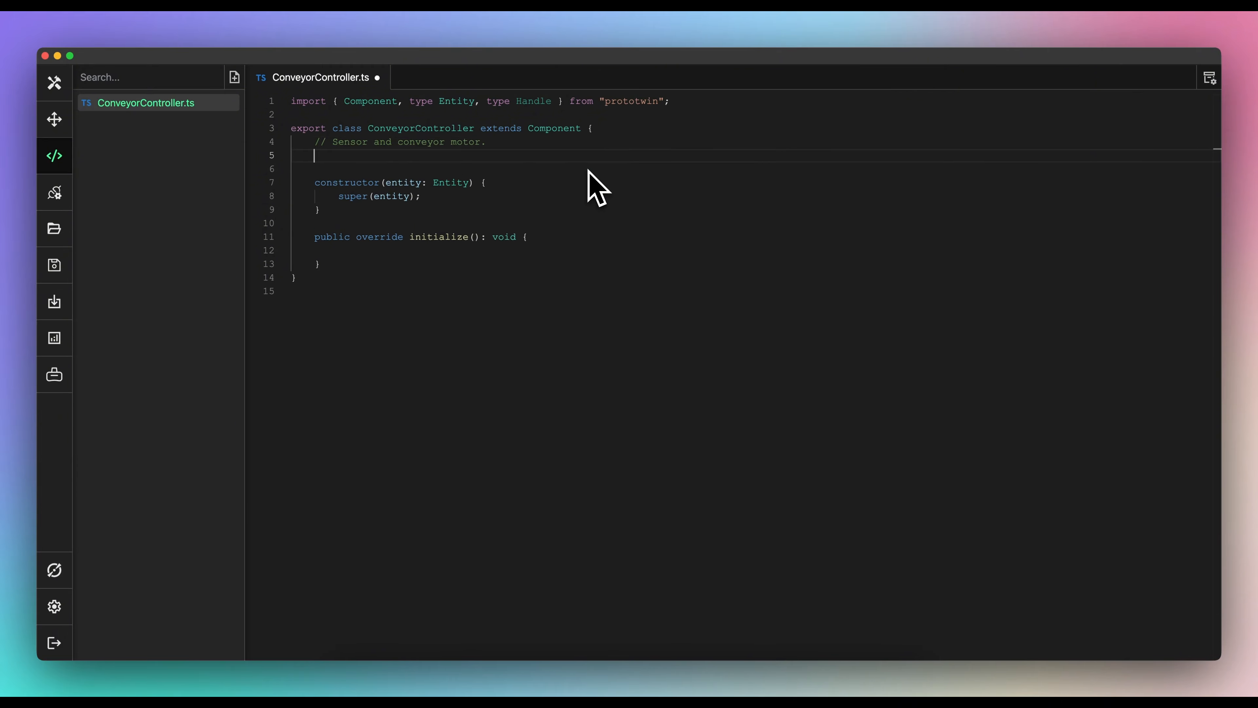
{"action": "key", "text": "Tab"}
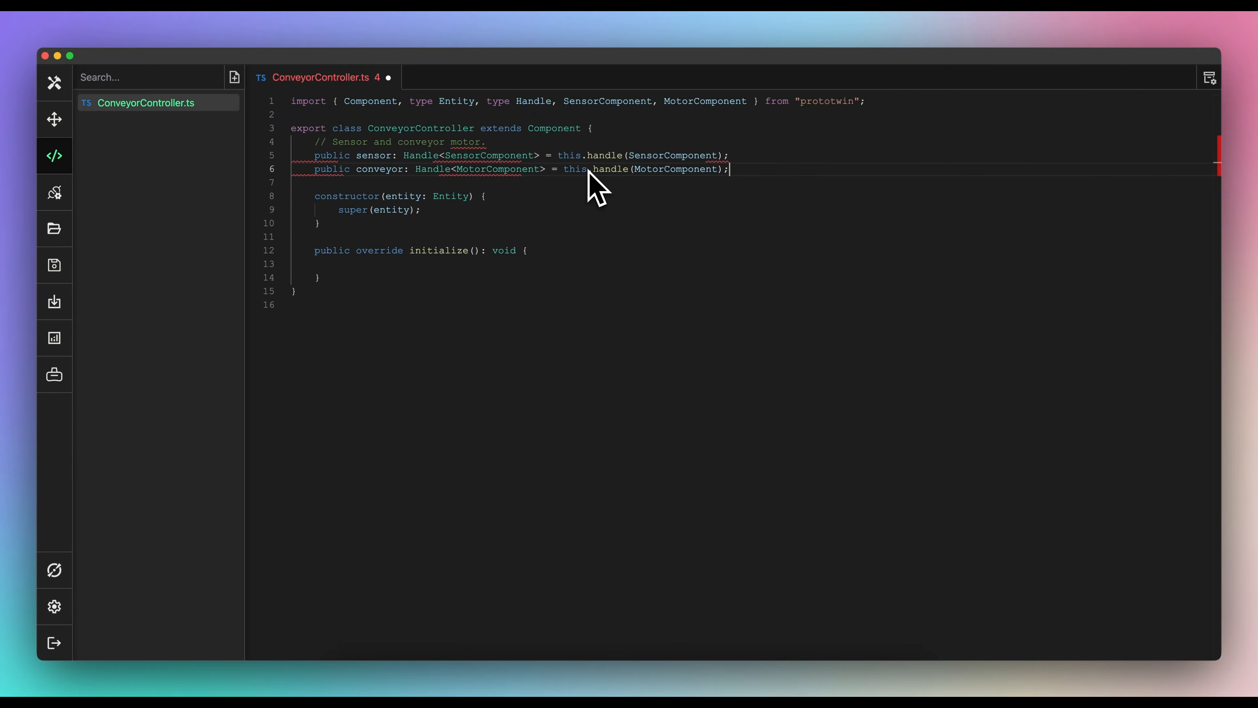
{"action": "mouse_move", "coordinate": [621, 155]}
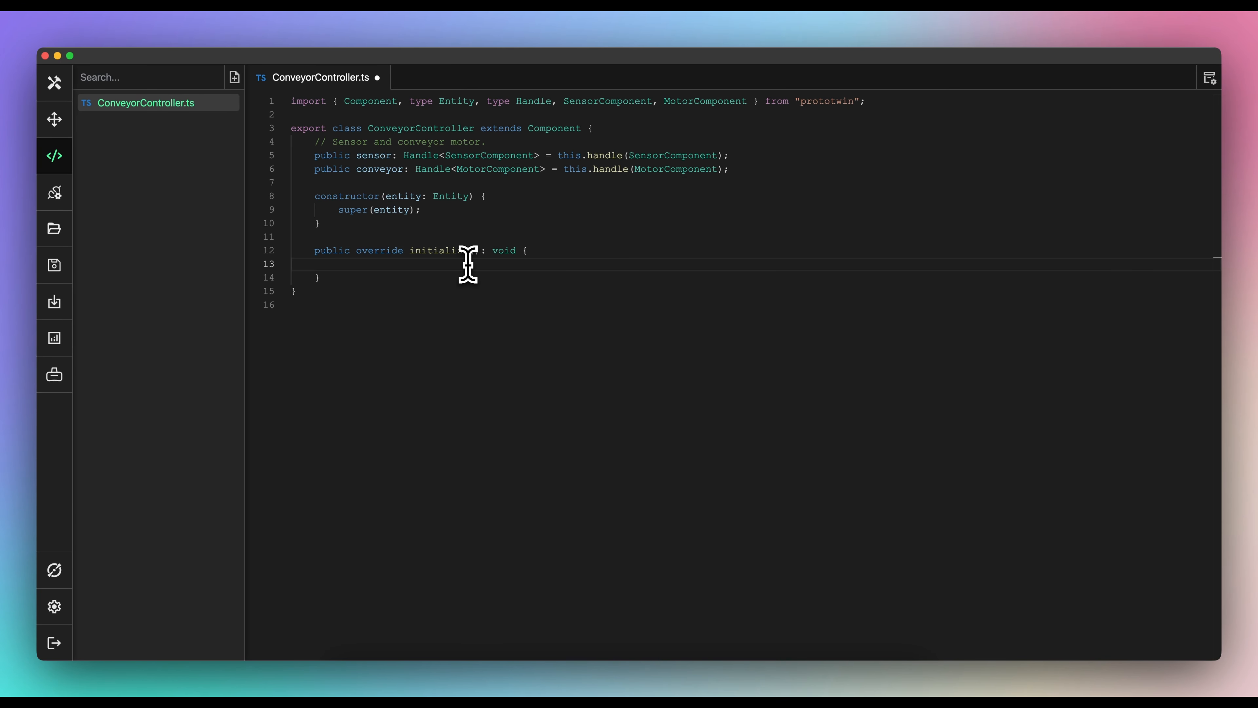
{"action": "type", "text": "Wait for sensor"}
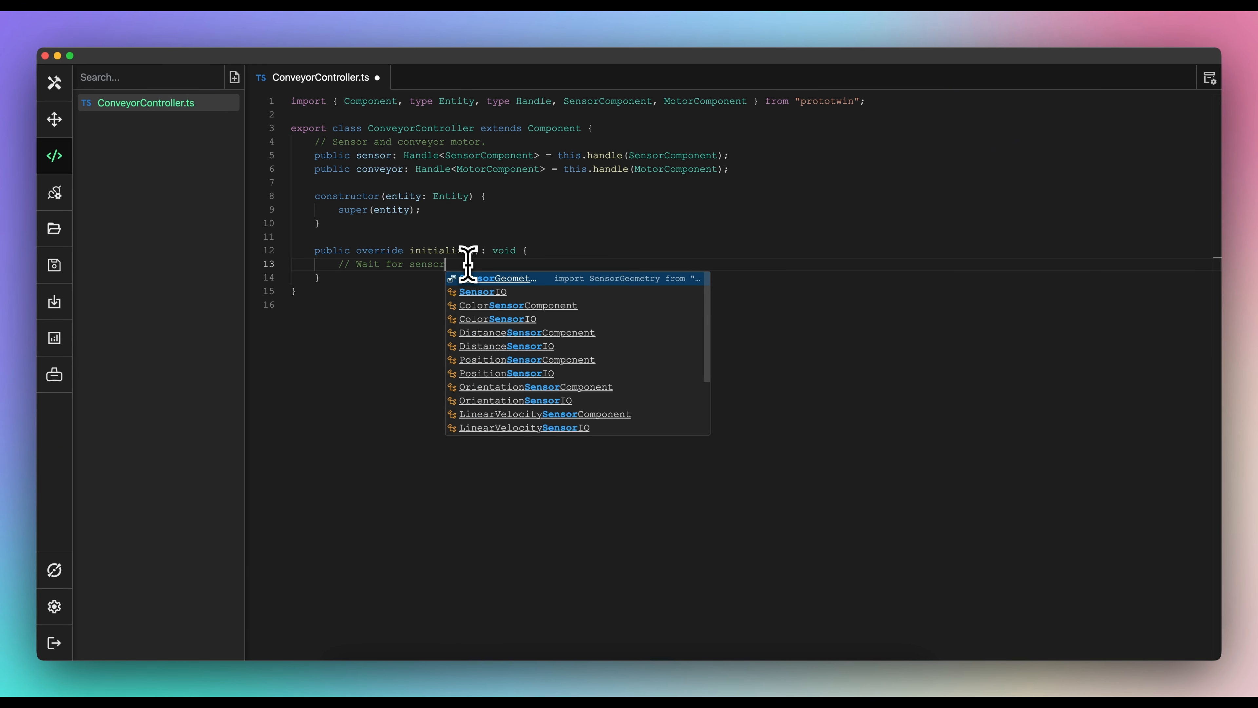
{"action": "type", "text": " to be blocked before turning conveyor off."}
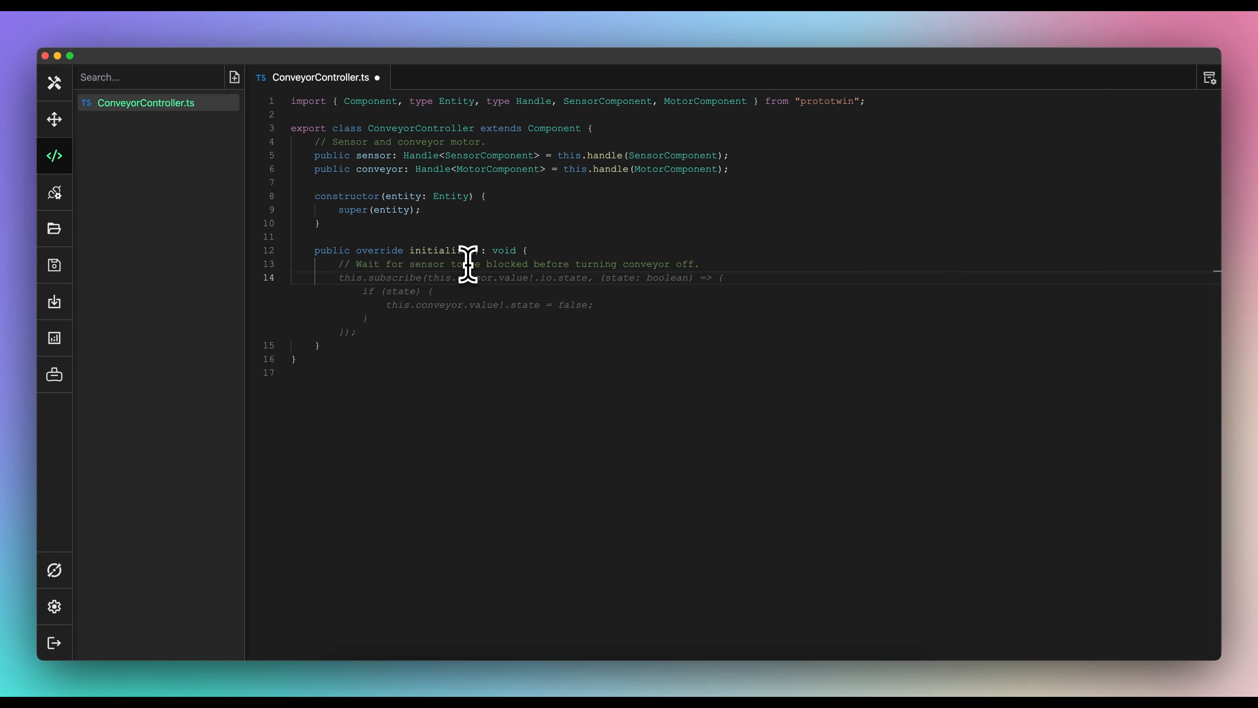
{"action": "key", "text": "Tab"}
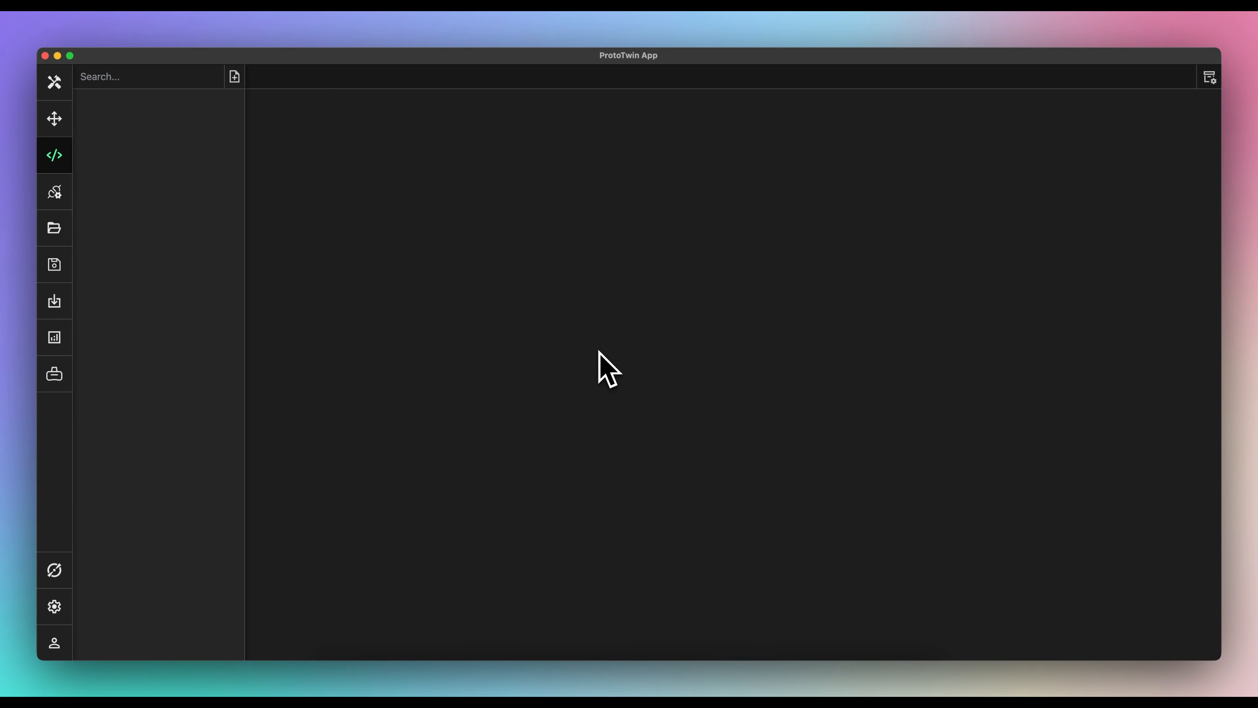
- Create a new item of type Package
{"action": "left_click", "coordinate": [235, 78]}
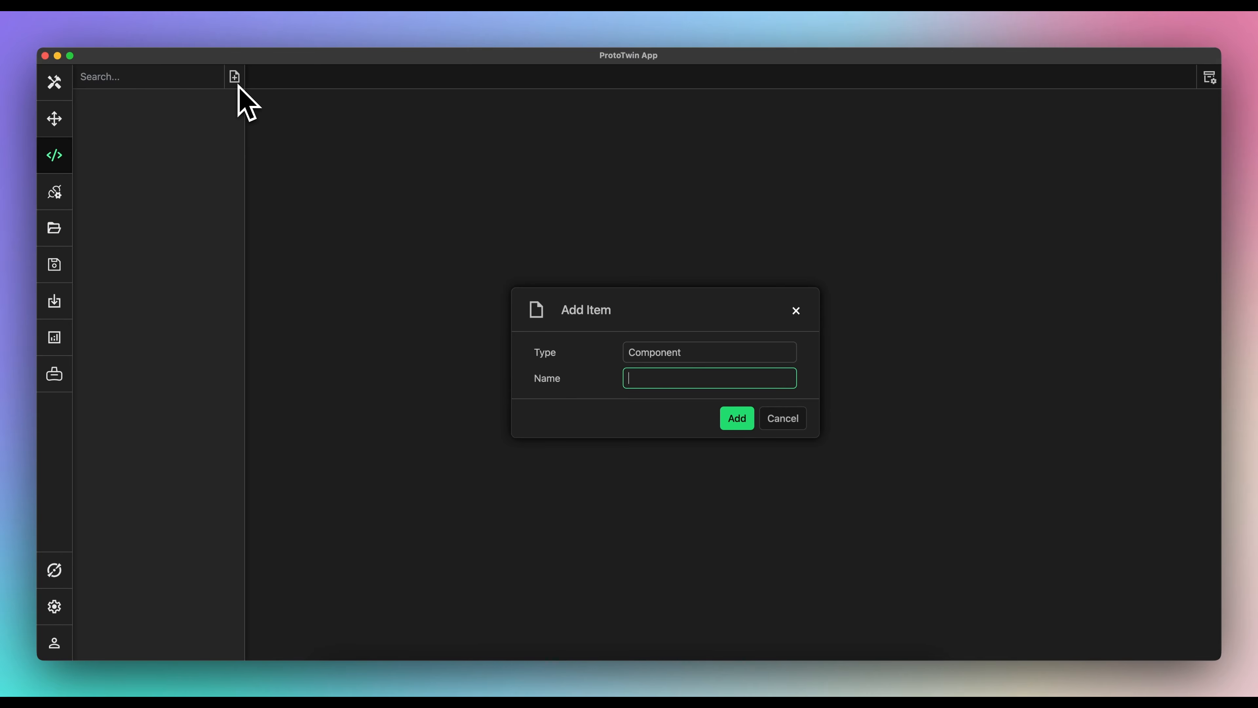
{"action": "left_click", "coordinate": [643, 353]}
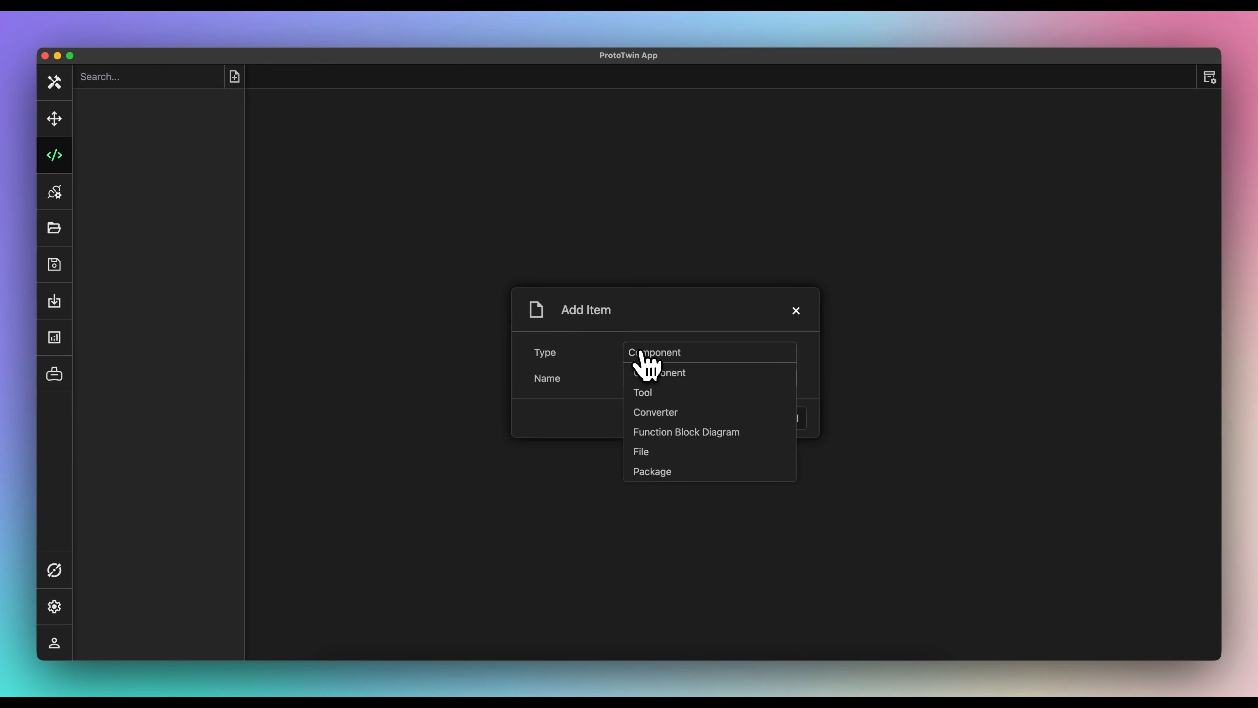
{"action": "left_click", "coordinate": [659, 471]}
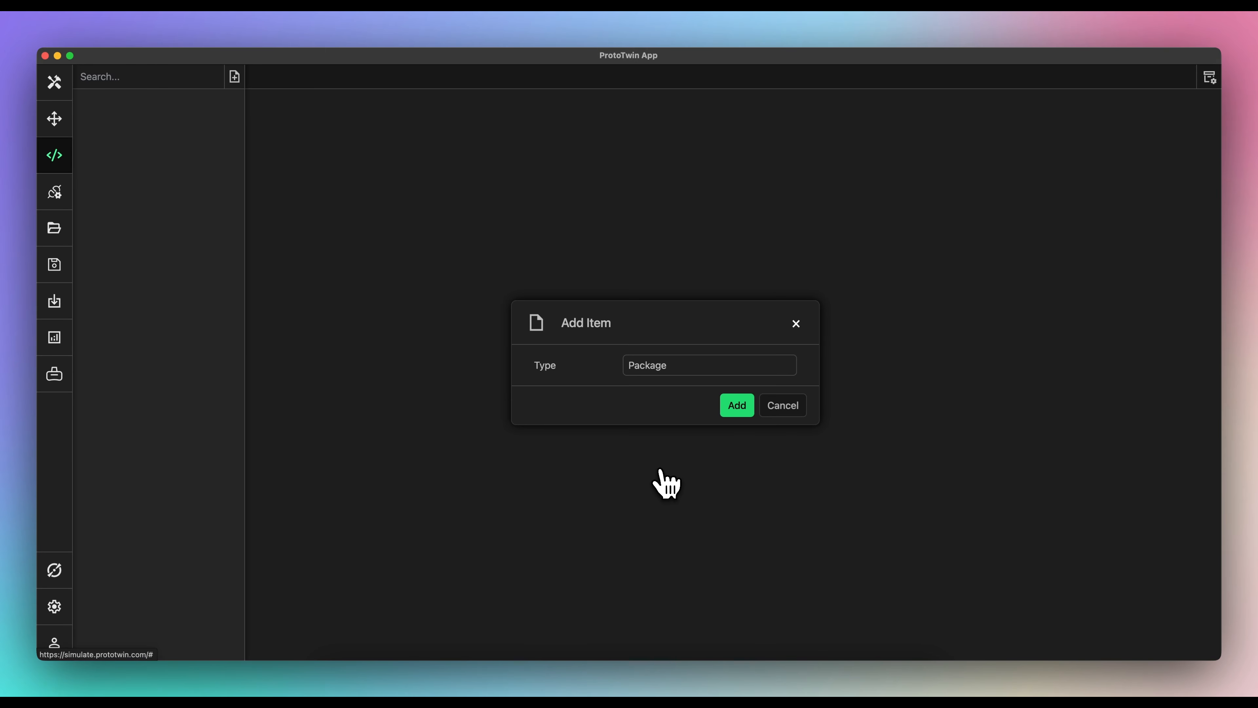
{"action": "left_click", "coordinate": [737, 405]}
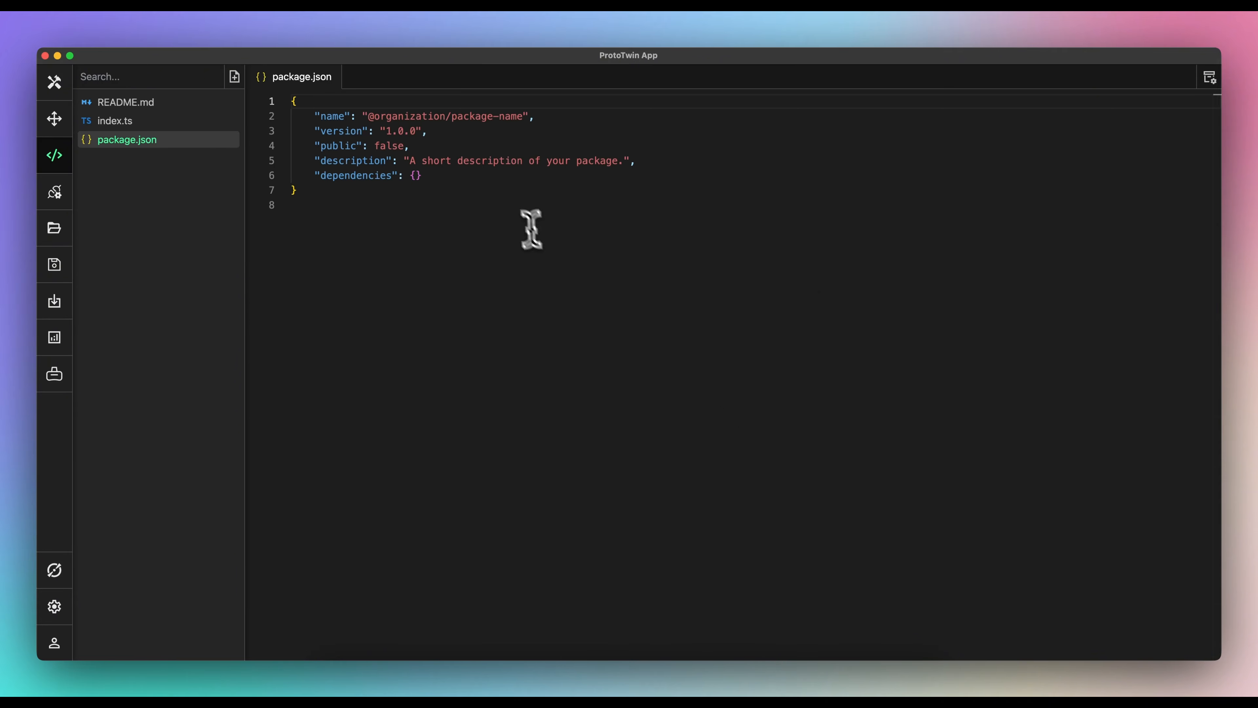
{"action": "double_click", "coordinate": [419, 117]}
{"action": "type", "text": "rototwin"}
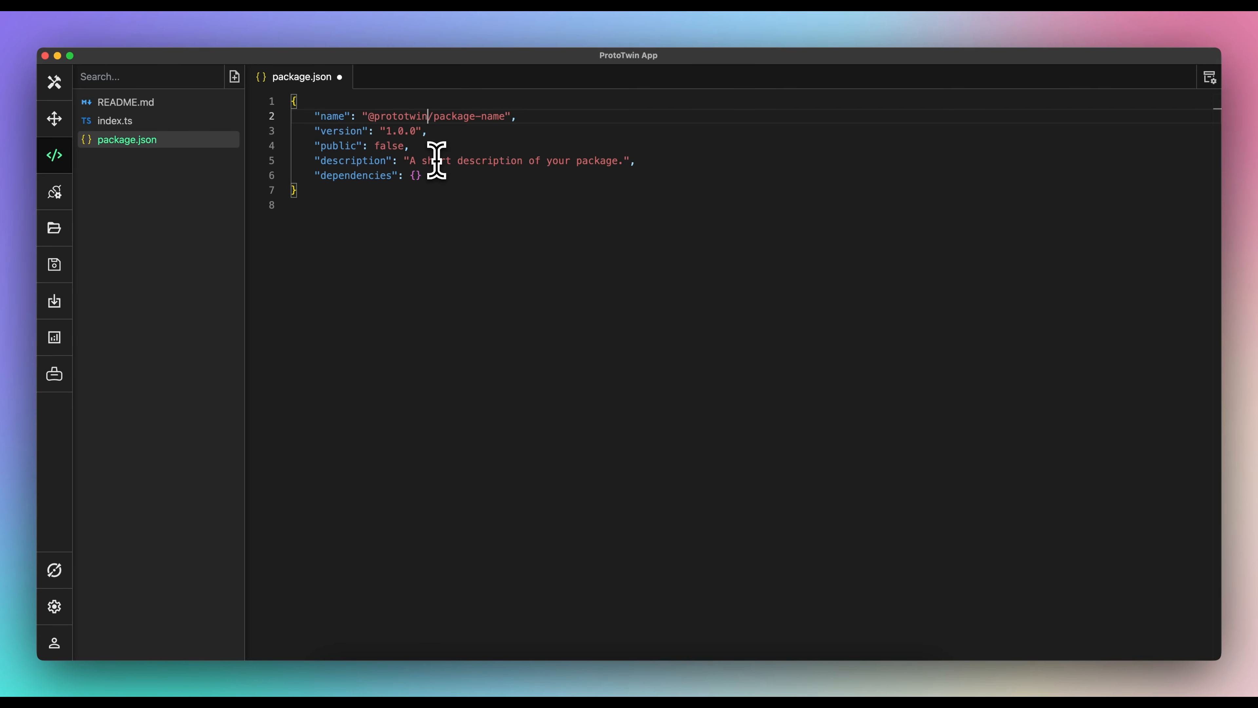
{"action": "double_click", "coordinate": [452, 117]}
{"action": "type", "text": "vibratory"}
{"action": "double_click", "coordinate": [503, 117]}
{"action": "type", "text": "feeder"}
{"action": "left_click_drag", "start_coordinate": [410, 162], "coordinate": [625, 162]}
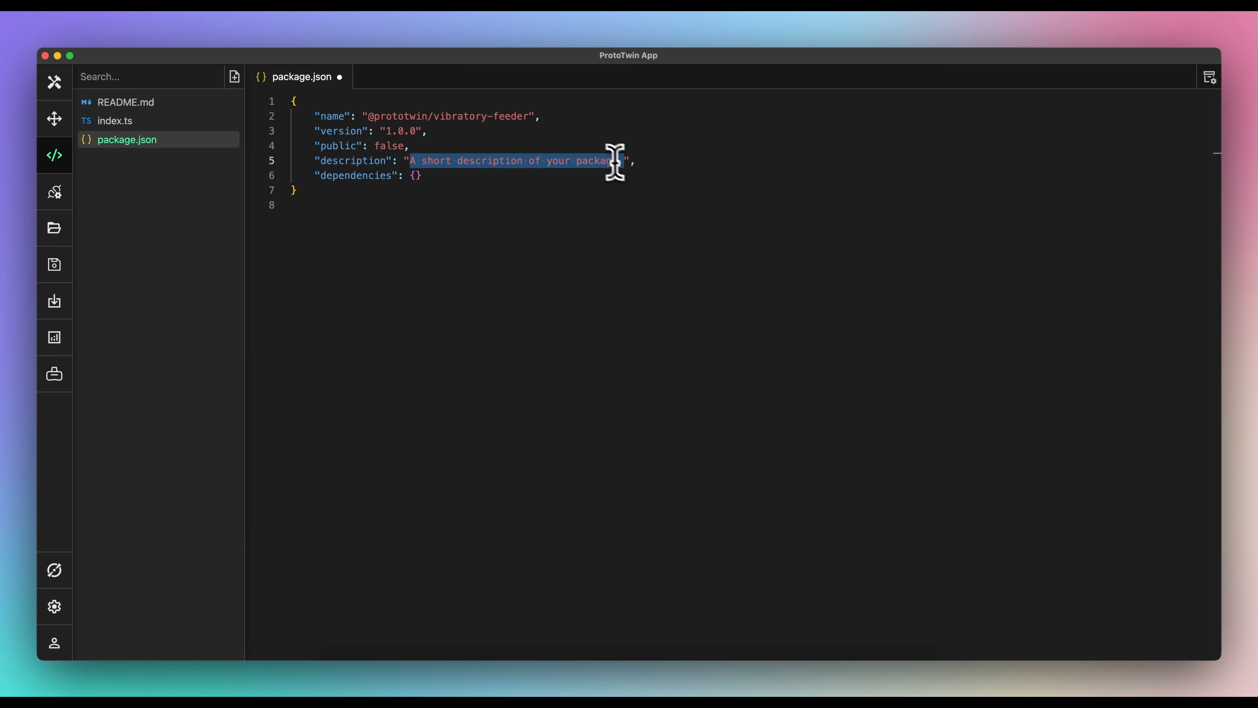
{"action": "type", "text": "Vibrates"}
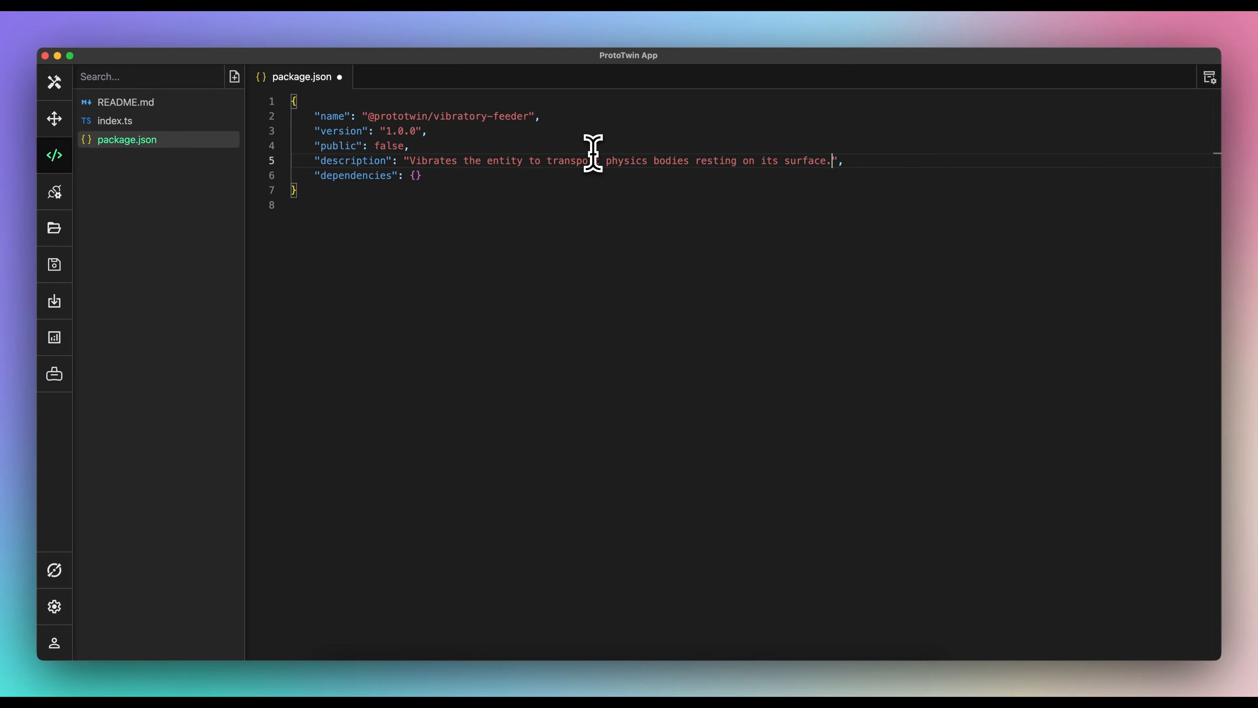
{"action": "key", "text": "super+s"}
- Replace README.md with the Vibratory Feeder documentation, then open index.ts
{"action": "left_click", "coordinate": [497, 149]}
{"action": "left_click", "coordinate": [213, 103]}
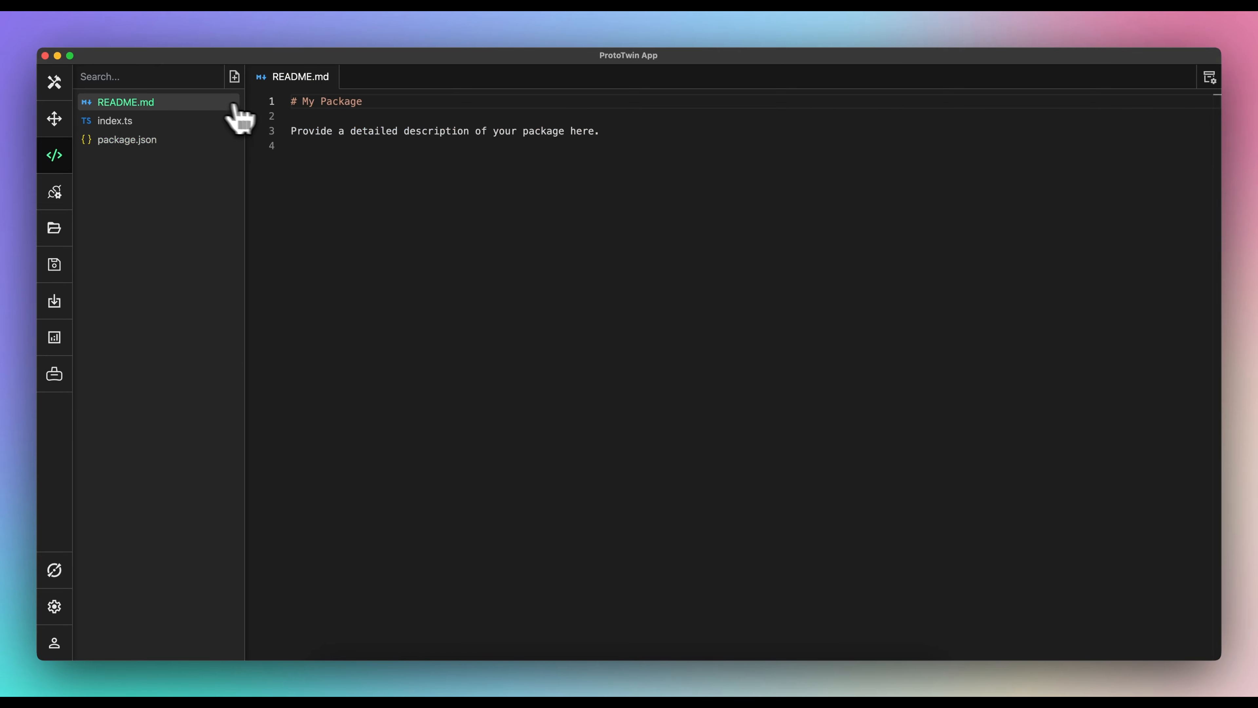
{"action": "key", "text": "super+a"}
{"action": "type", "text": "# Vibratory Feeder  The `VibratoryFeeder` component vibrates the entity to which the component is attached, so that any physics bodies resting on its surface are transported. The component will assume zero vibration if the direction is set to zero.  ## Properties  - **TransportDirection**: The direction any physics bodies resting on the entity are transported. - **UpDirection**: The upward direction. - **TransportAmplitude**: The amplitude of vibration along the transport direction. - **UpAmplitude**: The amplitude of vibration along the upward direction. - **Frequency**: The frequency of vibrations.  ## Changelog  ### 1.0.0  Initial release."}
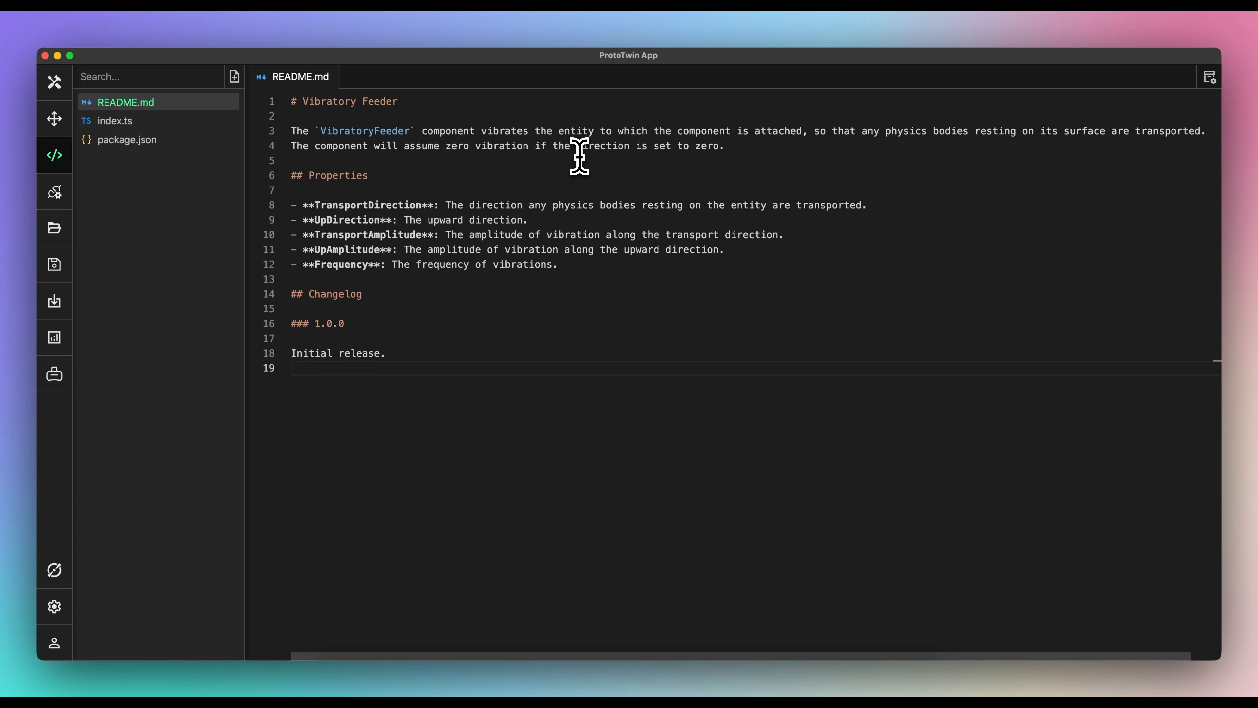
{"action": "left_click", "coordinate": [224, 123]}
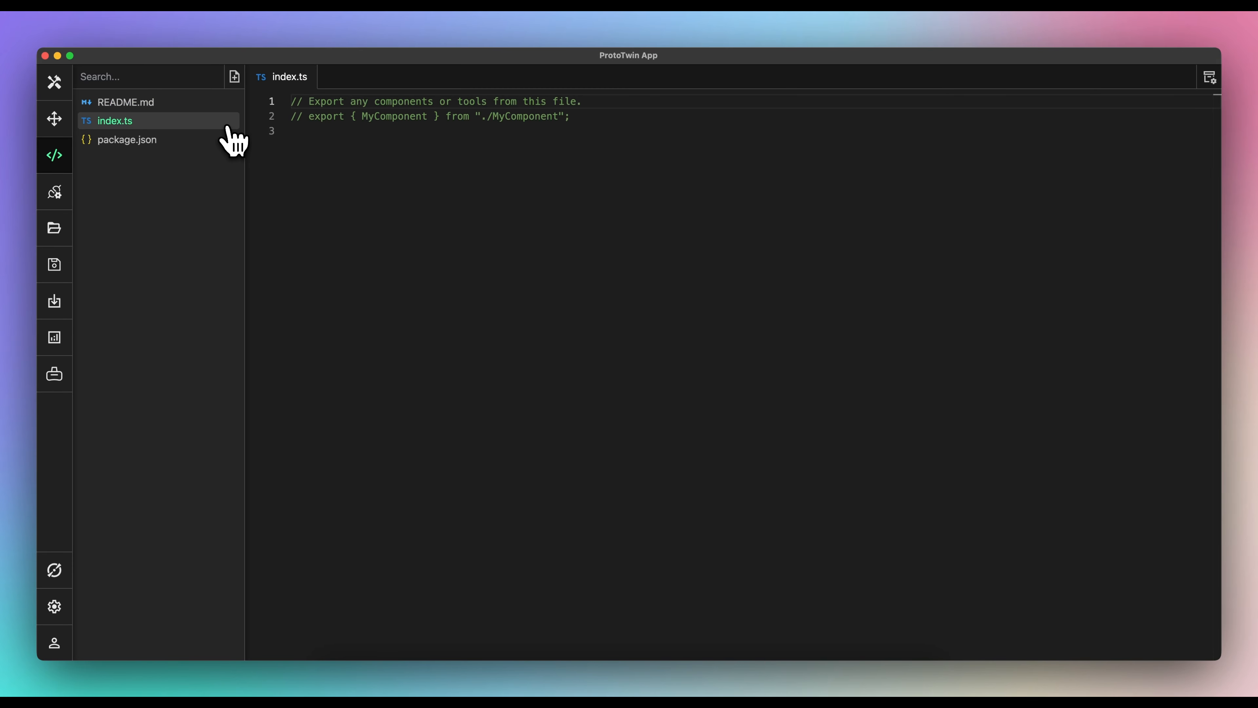
- Send Torq the VibratoryFeeder component prompt, review its generated code, and close the chat
{"action": "left_click", "coordinate": [51, 574]}
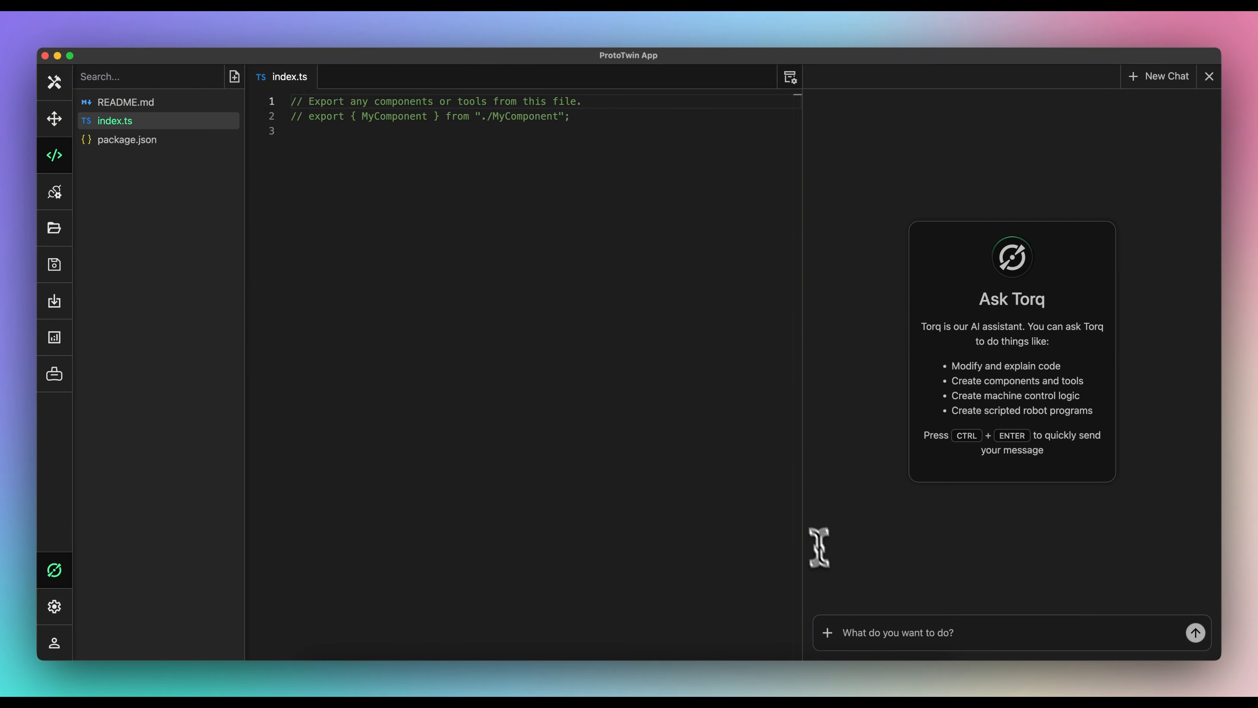
{"action": "type", "text": "Create a vibratory feeder component. It should vibrate the entity to which the component is attached, so that any physics bodies resting on it are transported. Include the following properties: Transport Direction, Up Direction, Transport Amplitude, Up Amplitude and Frequency. The directions must be selectable using feature selection. The name of the component should be `VibratoryFeeder` with an appropriate icon assigned."}
{"action": "key", "text": "ctrl+Return"}
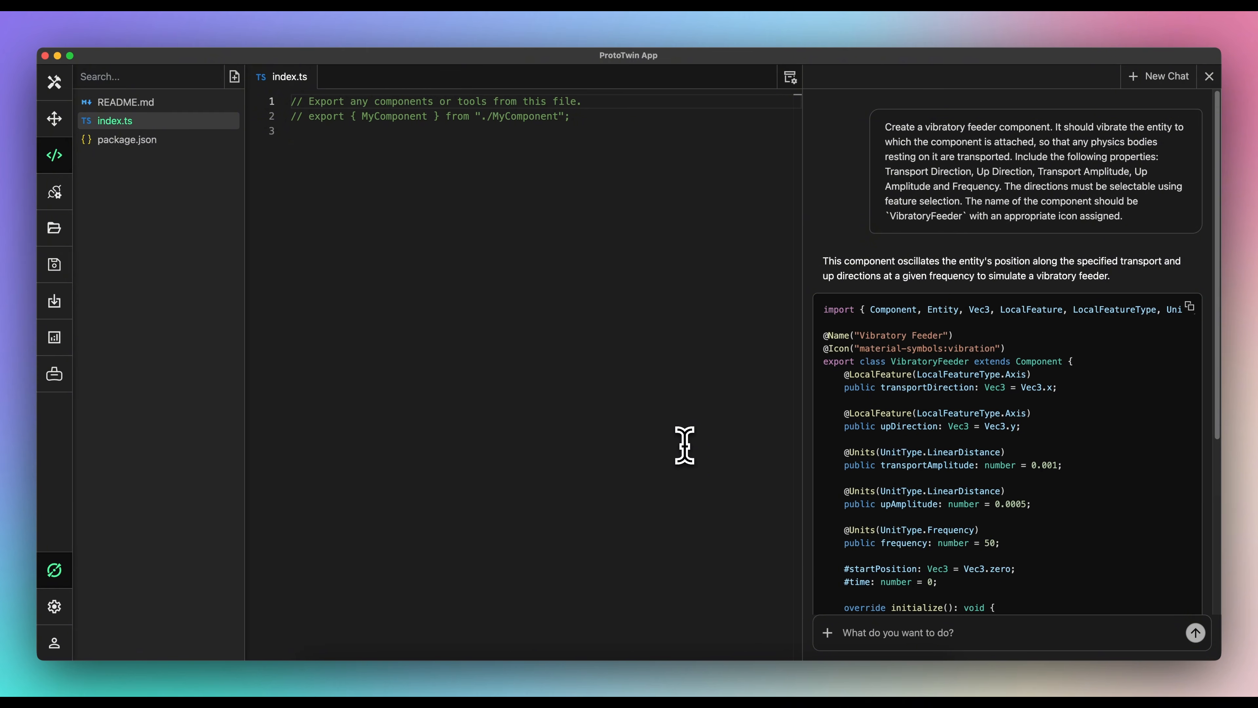
{"action": "scroll", "coordinate": [828, 403], "scroll_direction": "down", "scroll_amount": 3}
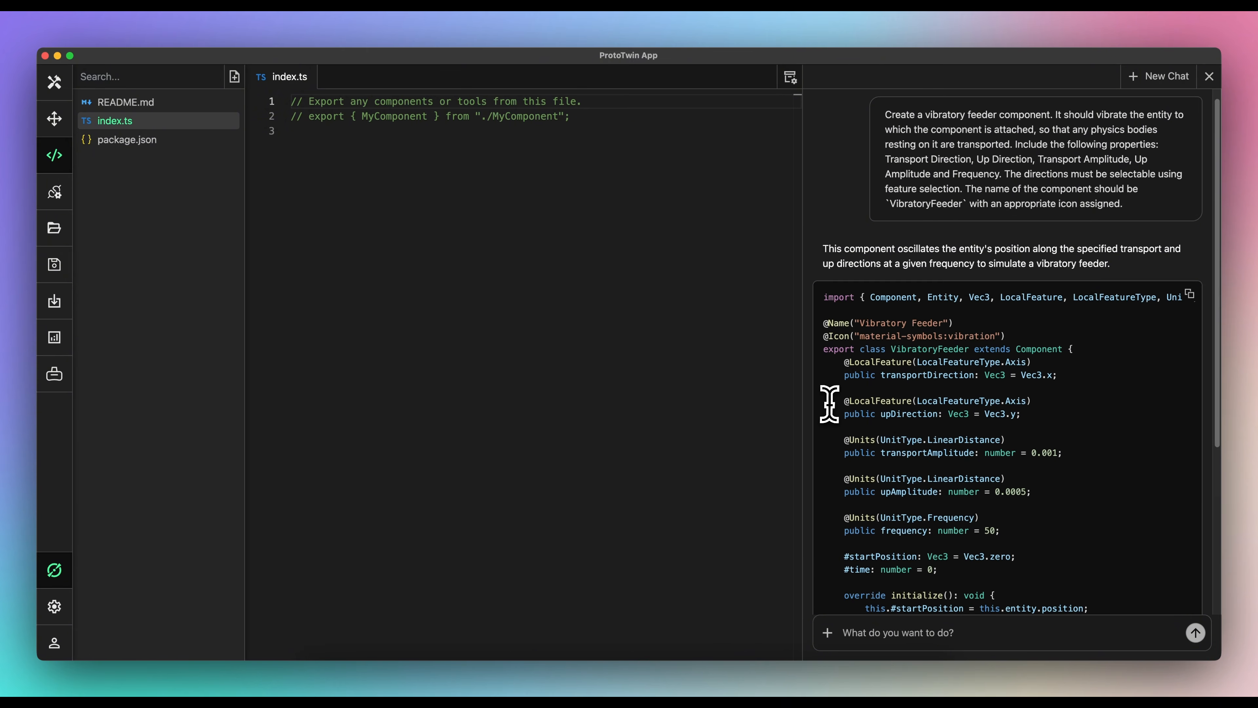
{"action": "scroll", "coordinate": [838, 407], "scroll_direction": "down", "scroll_amount": 4}
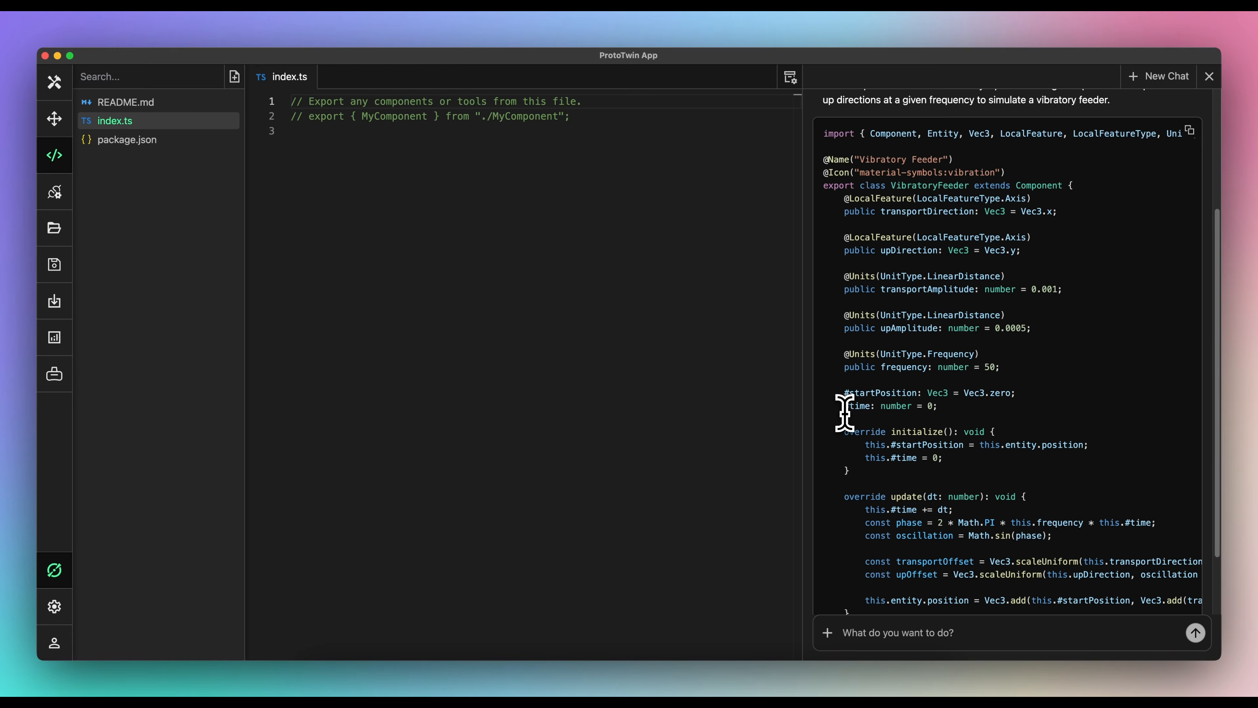
{"action": "scroll", "coordinate": [845, 413], "scroll_direction": "down", "scroll_amount": 1}
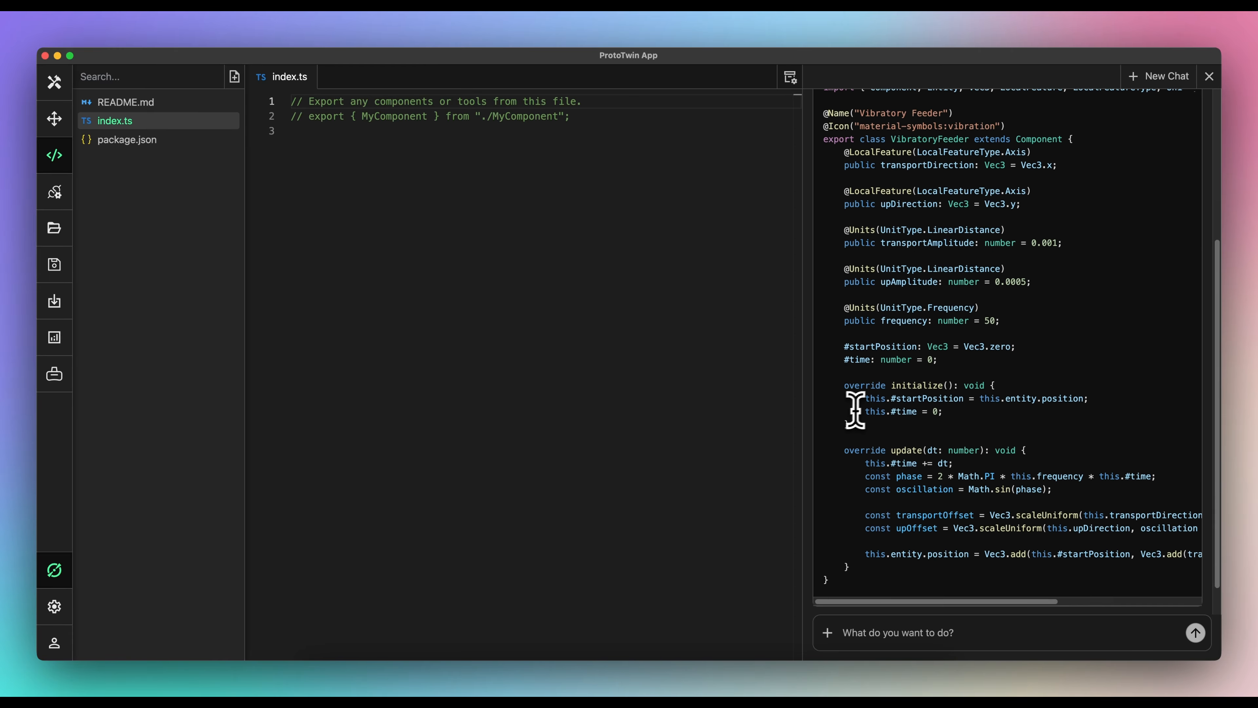
{"action": "scroll", "coordinate": [856, 409], "scroll_direction": "up", "scroll_amount": 7}
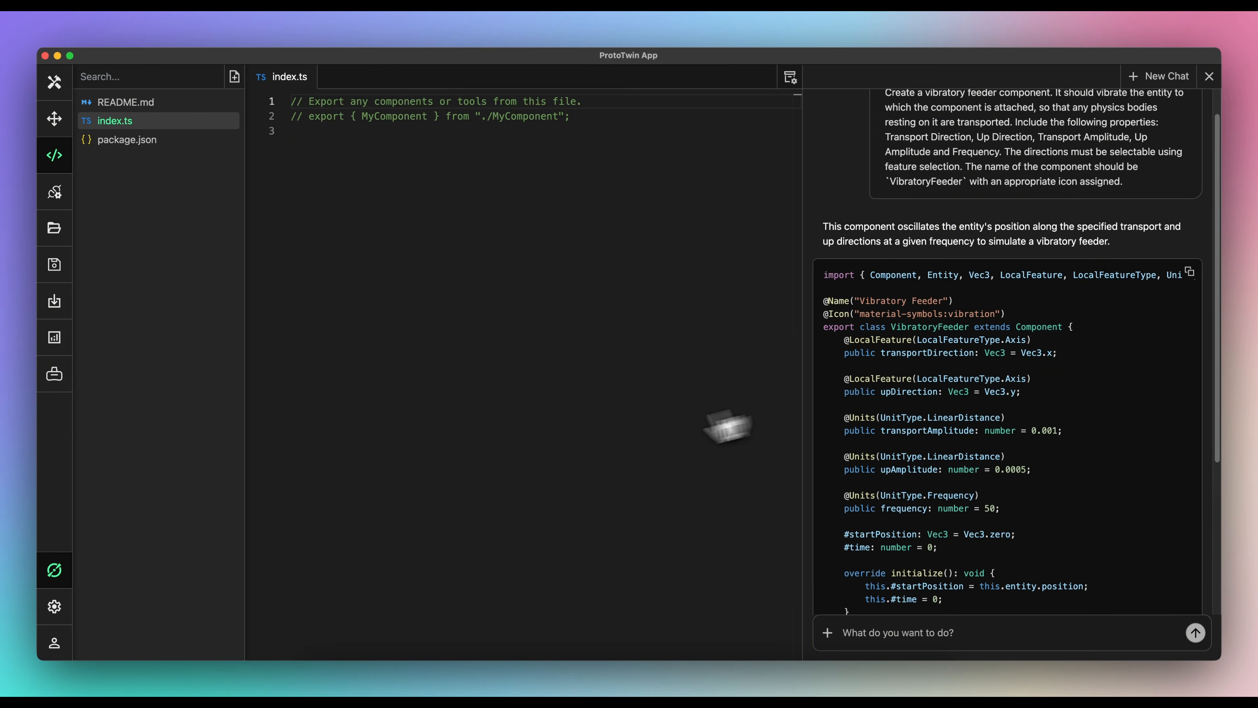
{"action": "left_click", "coordinate": [54, 571]}
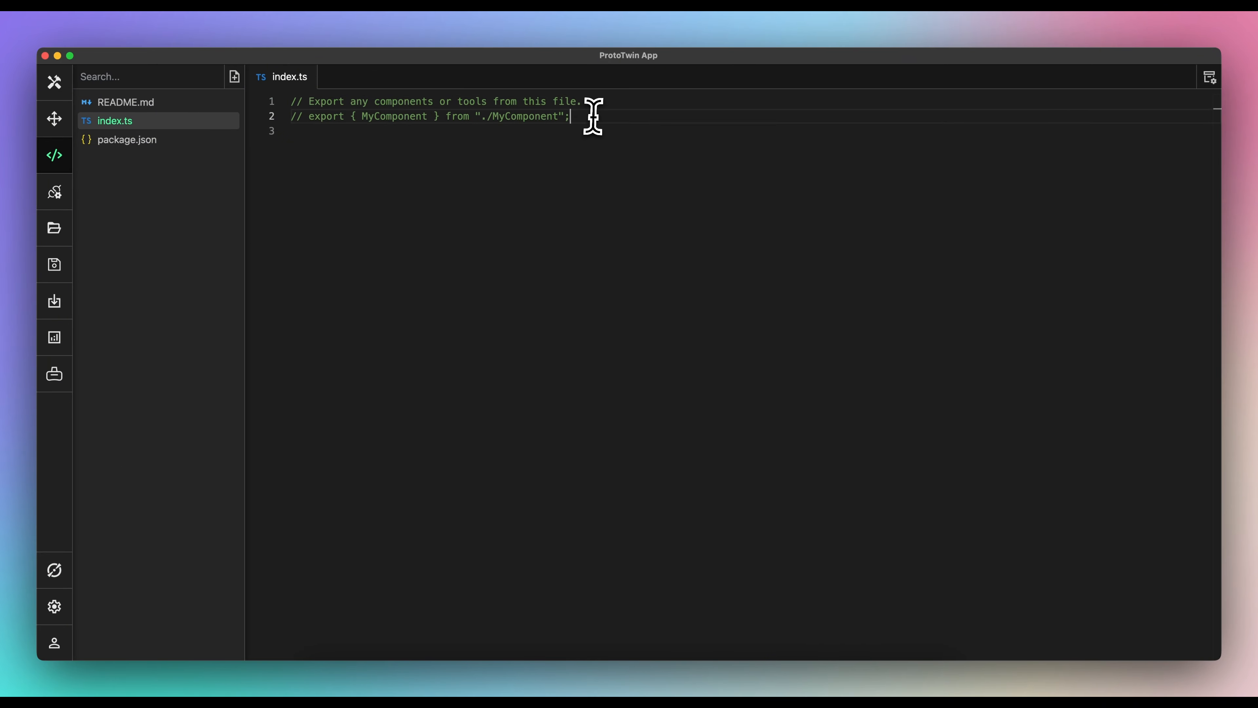
{"action": "key", "text": "super+a"}
{"action": "key", "text": "super+v"}
{"action": "key", "text": "Return"}
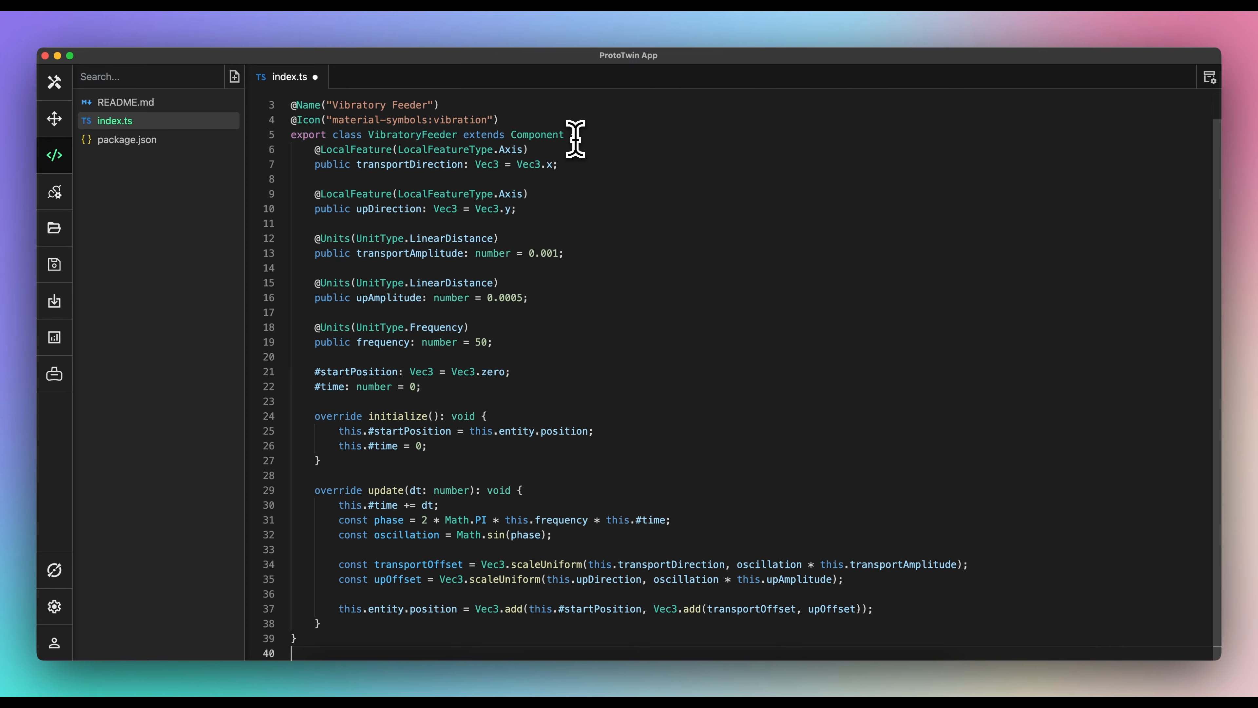
{"action": "scroll", "coordinate": [579, 140], "scroll_direction": "up", "scroll_amount": 2}
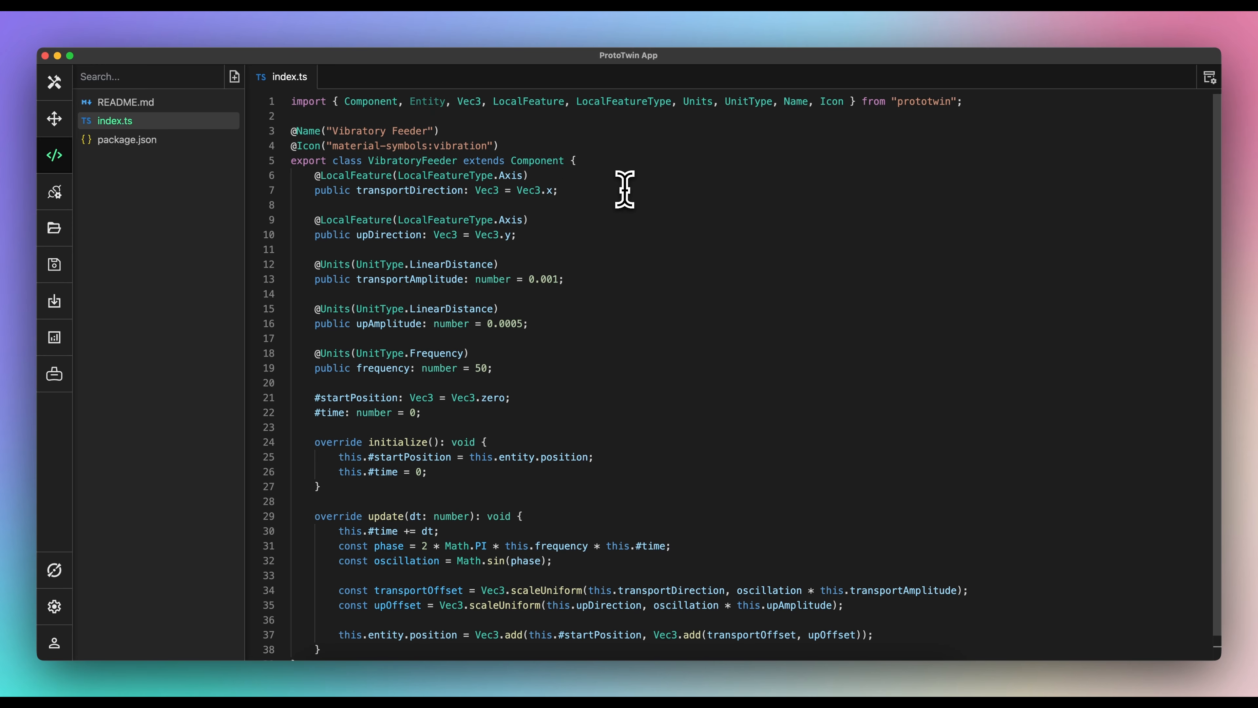
{"action": "scroll", "coordinate": [638, 195], "scroll_direction": "down", "scroll_amount": 1}
{"action": "scroll", "coordinate": [638, 196], "scroll_direction": "down", "scroll_amount": 1}
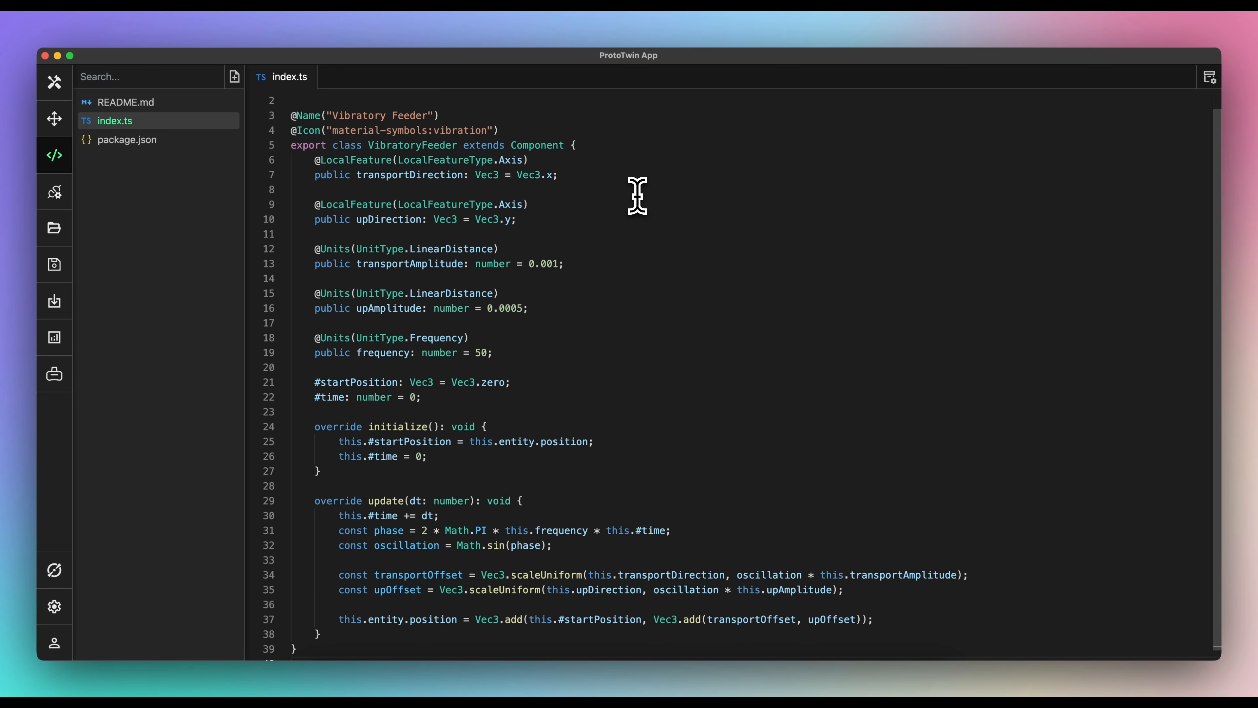
{"action": "scroll", "coordinate": [638, 196], "scroll_direction": "down", "scroll_amount": 1}
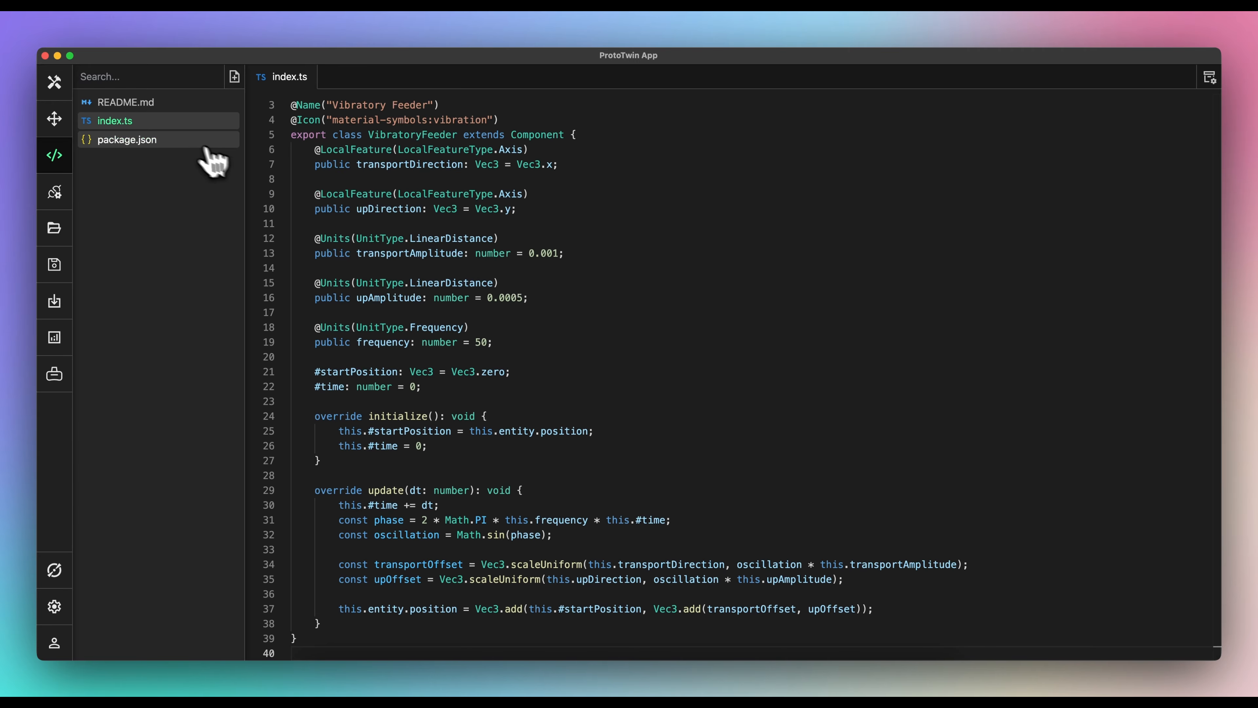
{"action": "right_click", "coordinate": [183, 149]}
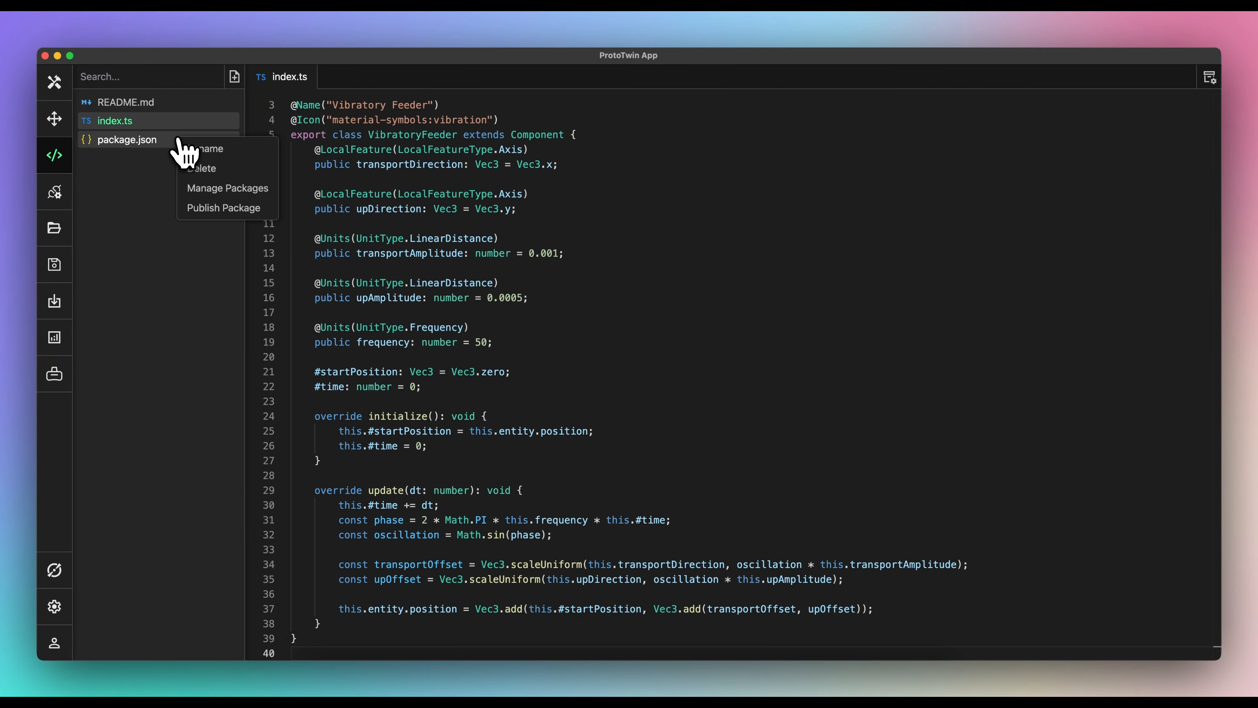
{"action": "left_click", "coordinate": [215, 207]}
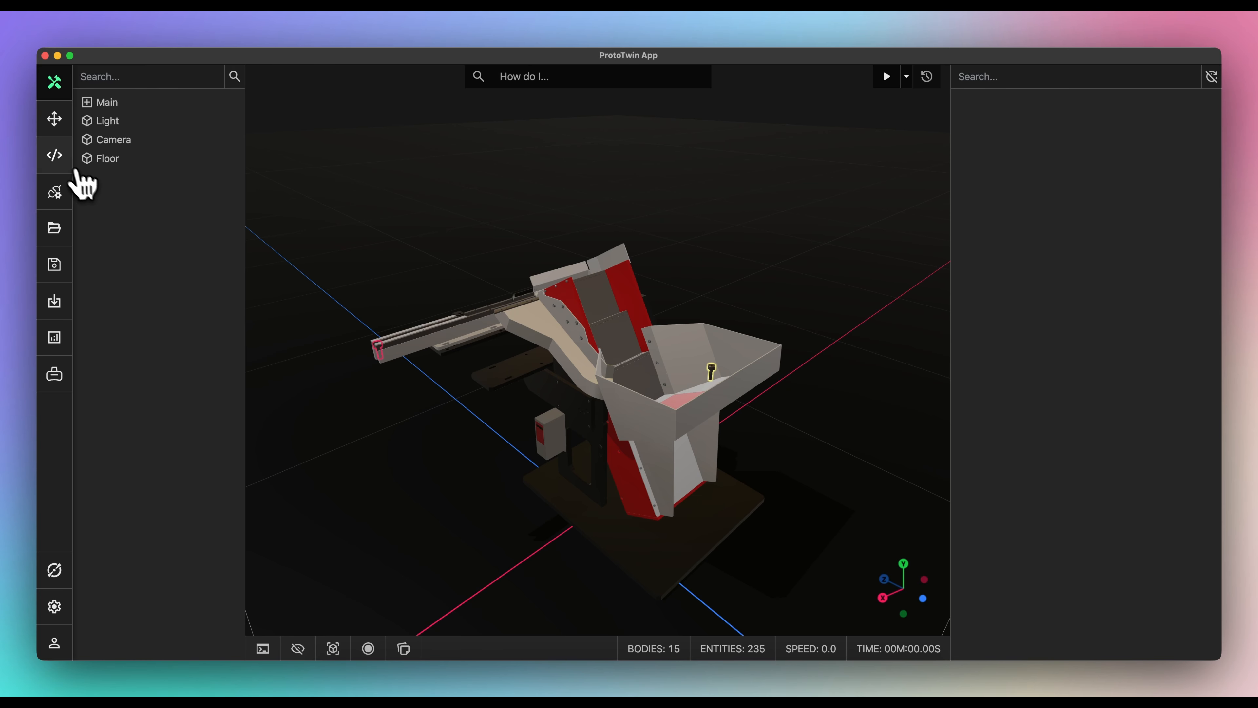
{"action": "left_click", "coordinate": [54, 155]}
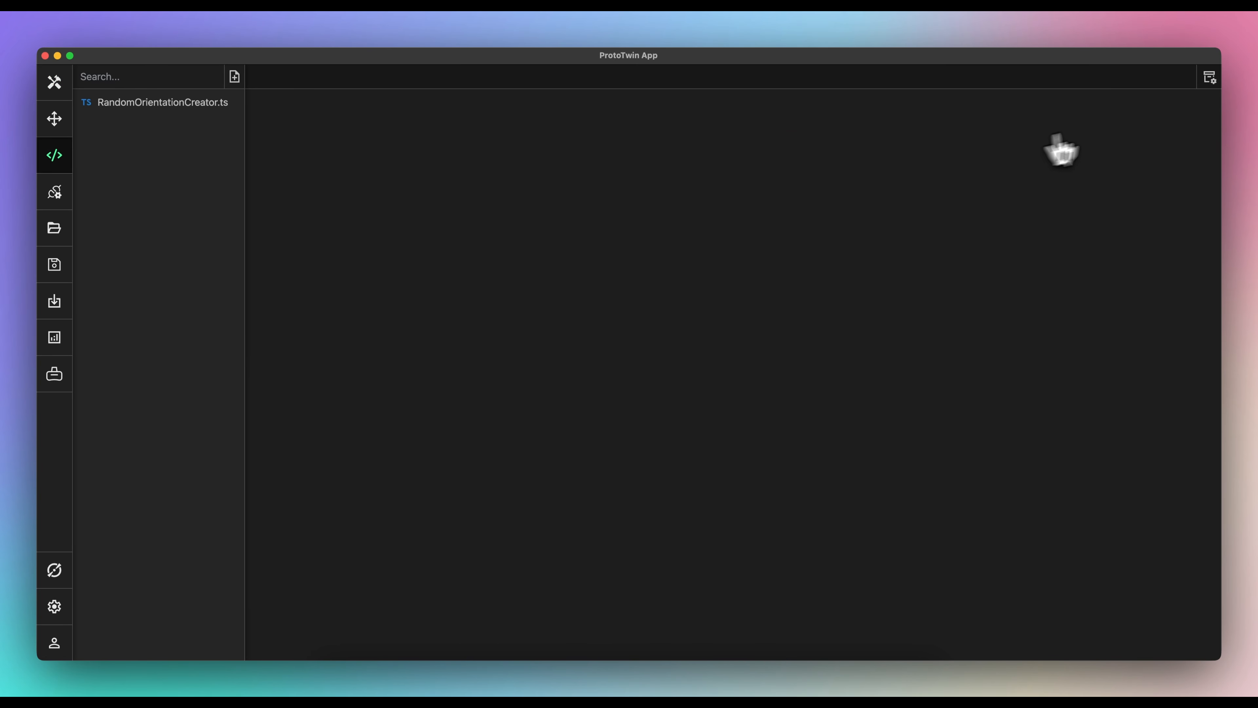
{"action": "left_click", "coordinate": [1209, 78]}
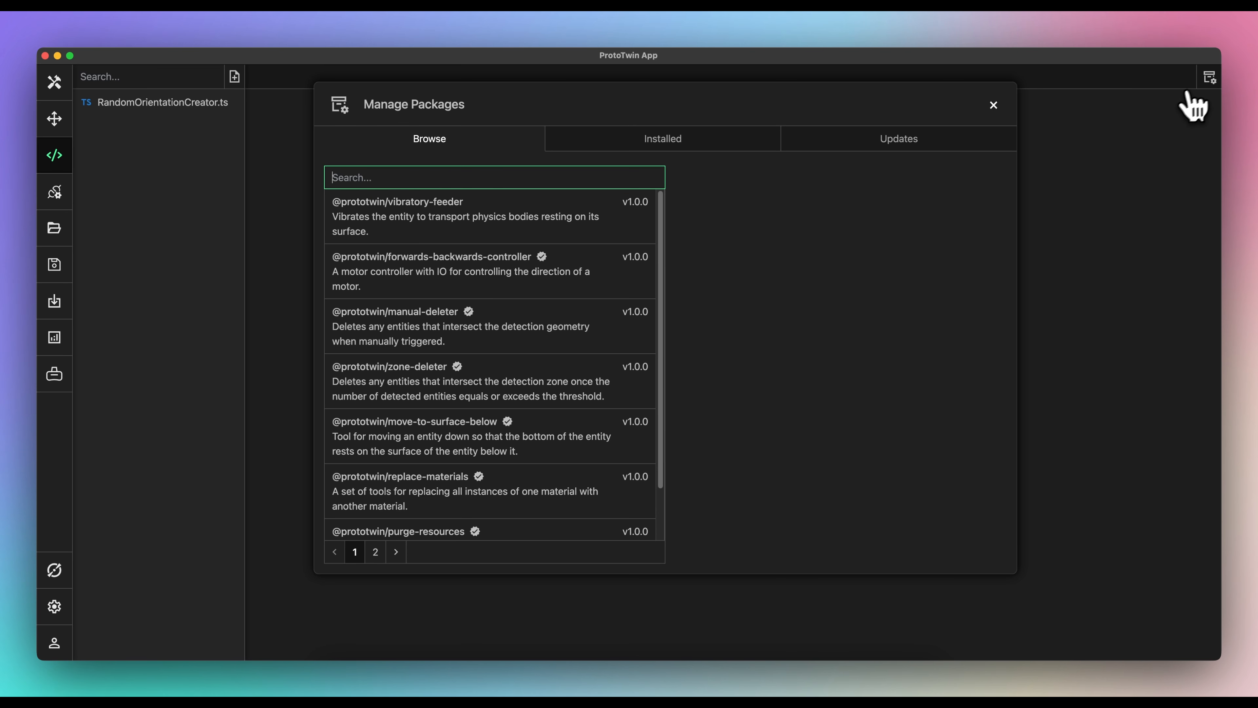
{"action": "left_click", "coordinate": [539, 221]}
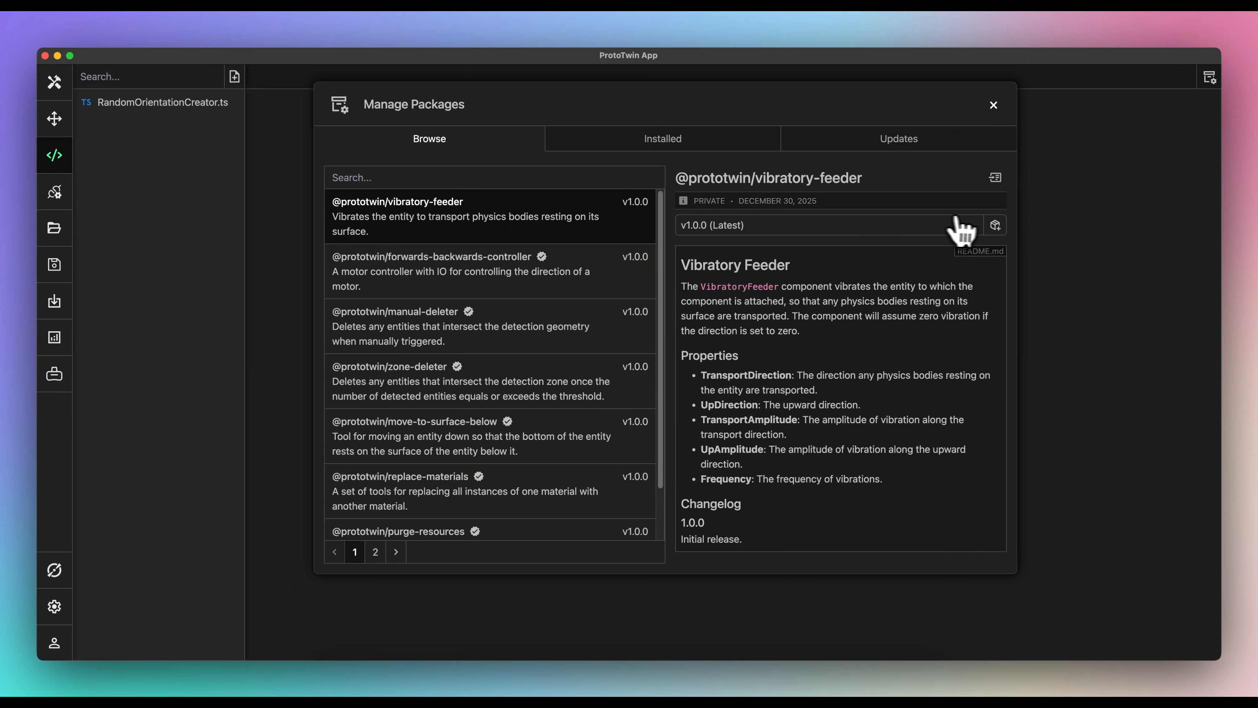
{"action": "left_click", "coordinate": [997, 225]}
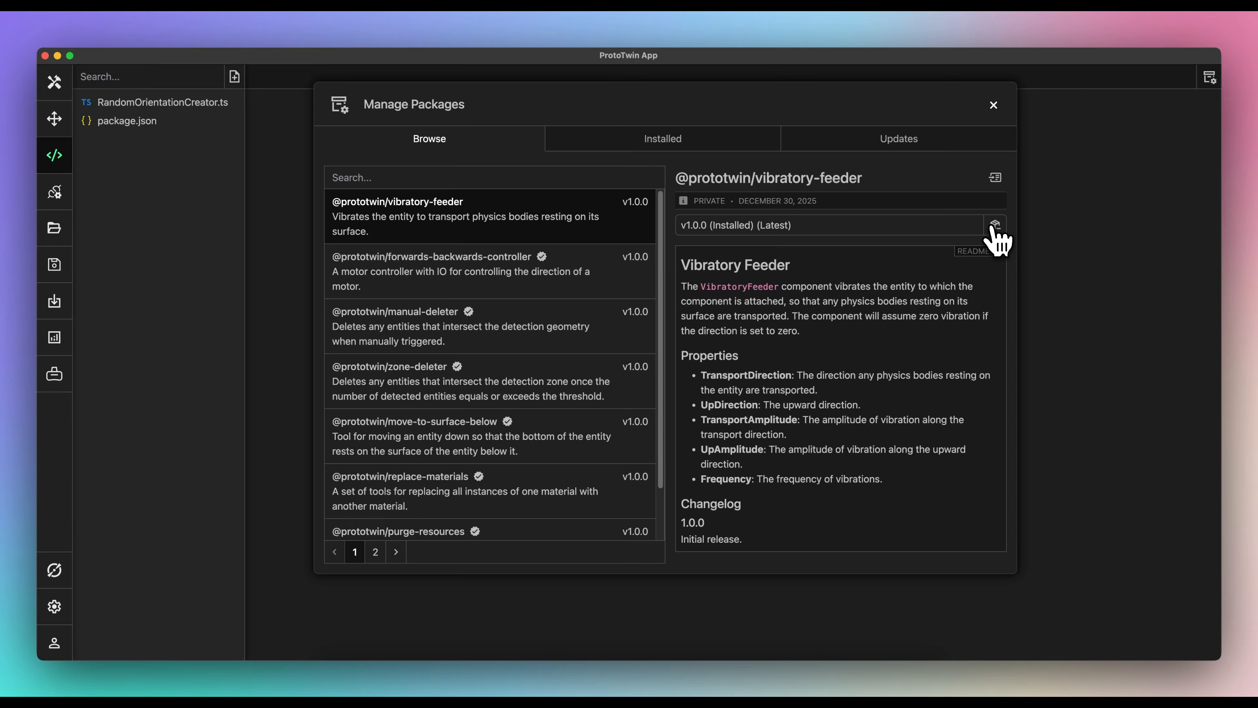
{"action": "left_click", "coordinate": [994, 105]}
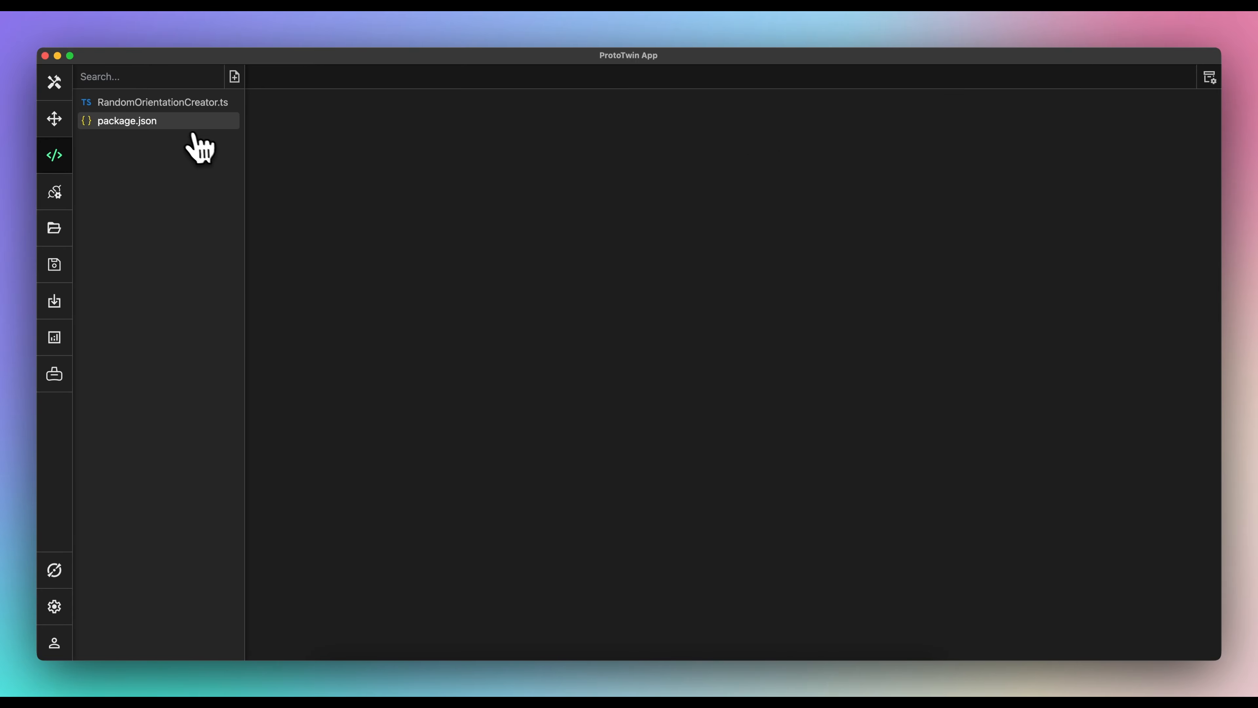
{"action": "left_click", "coordinate": [182, 125]}
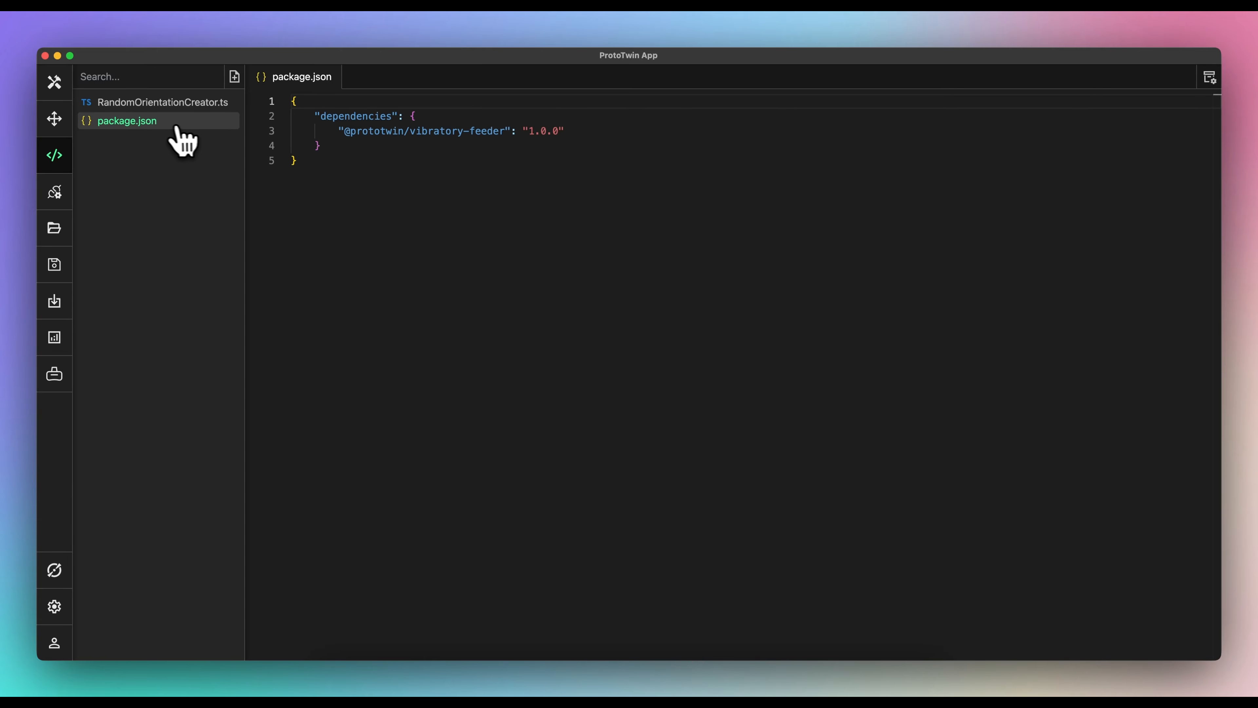
{"action": "left_click", "coordinate": [58, 94]}
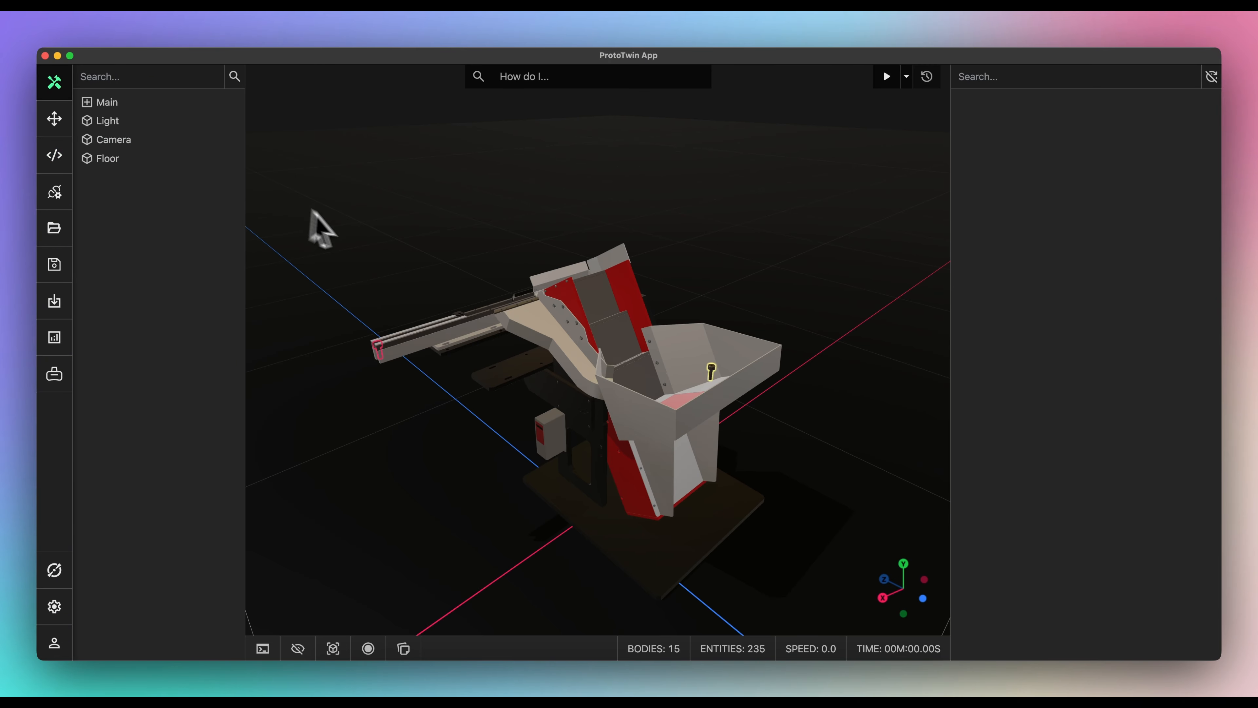
- Add a Vibratory Feeder component to the feeder track with 0.0003 m transport and 0.0002 m up amplitude
{"action": "scroll", "coordinate": [515, 322], "scroll_direction": "up", "scroll_amount": 5}
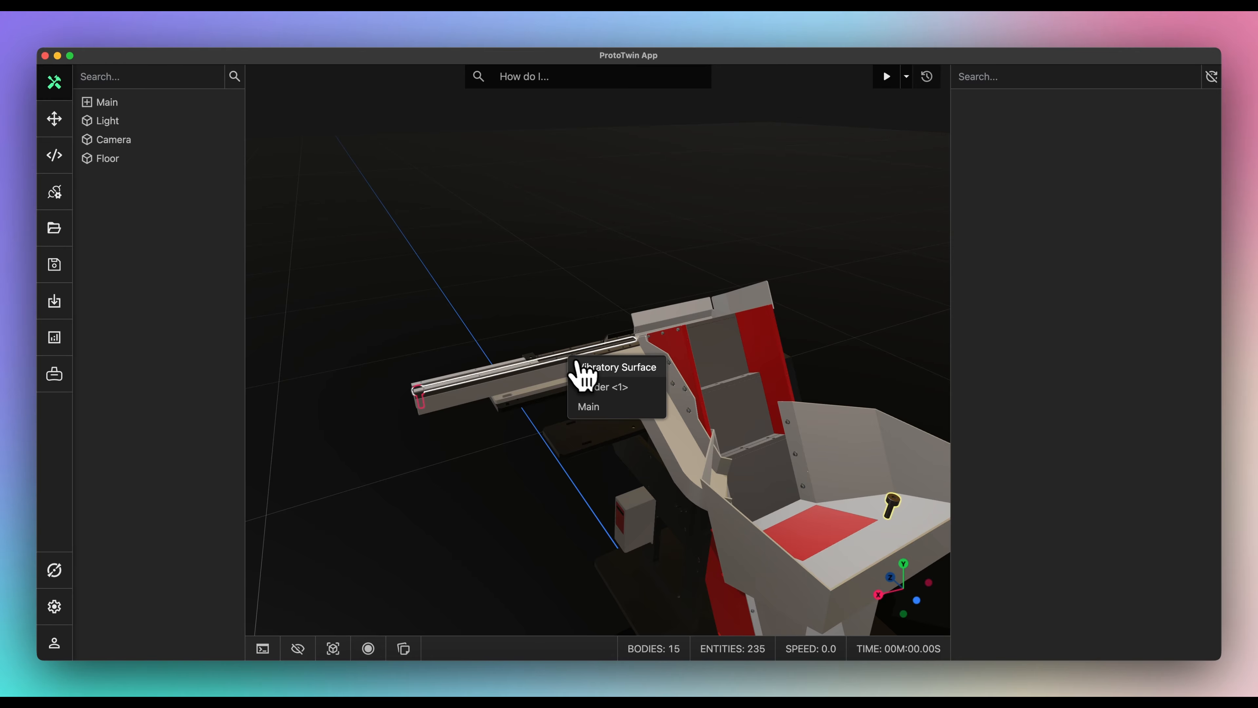
{"action": "left_click", "coordinate": [591, 383]}
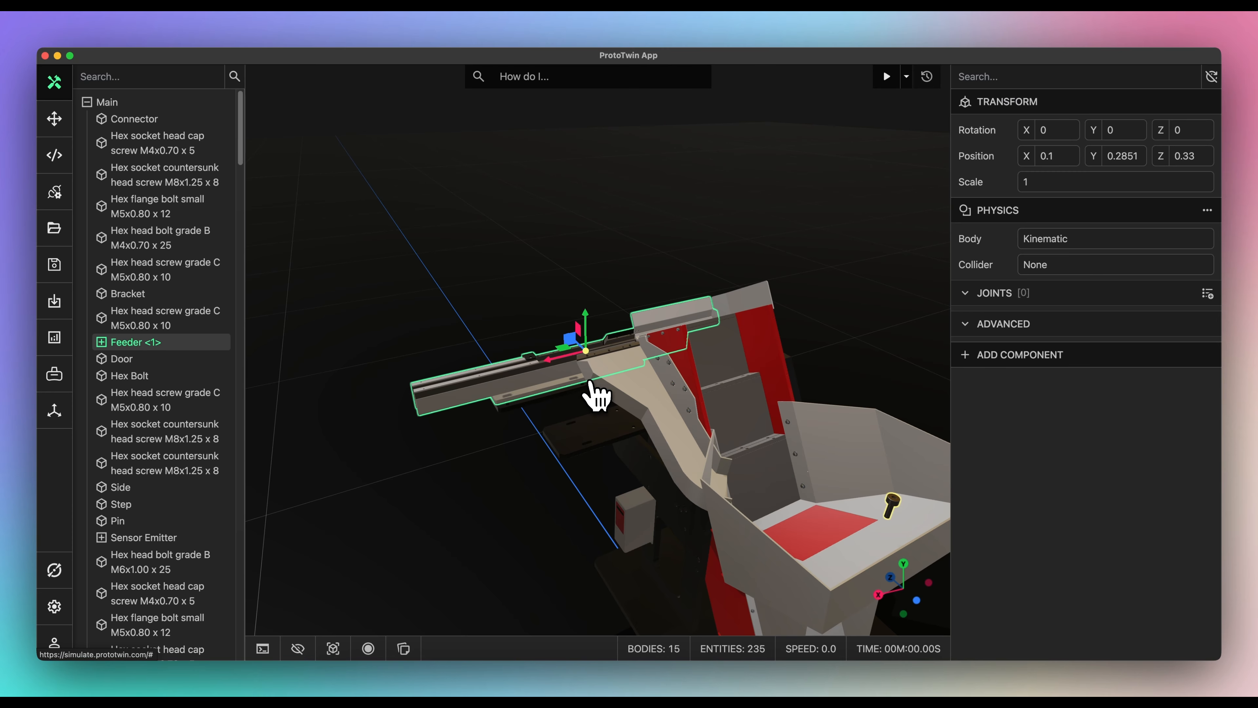
{"action": "left_click", "coordinate": [979, 357]}
{"action": "scroll", "coordinate": [971, 417], "scroll_direction": "down", "scroll_amount": 5}
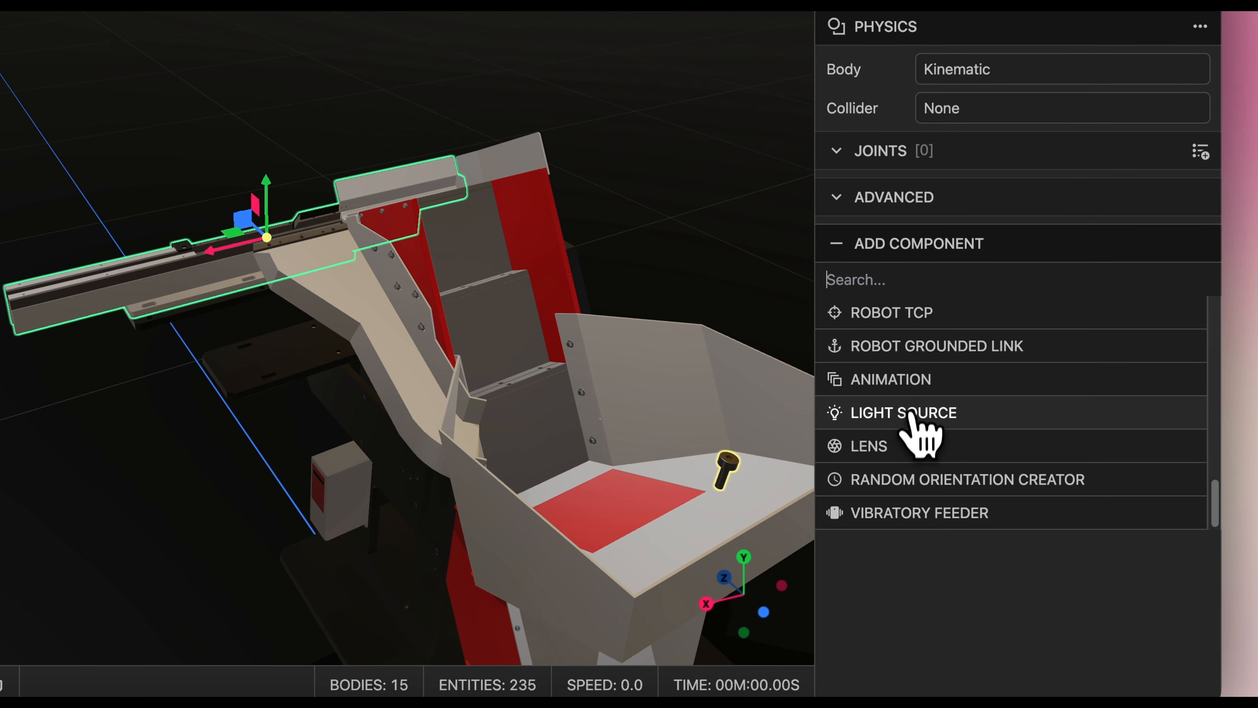
{"action": "left_click", "coordinate": [916, 513]}
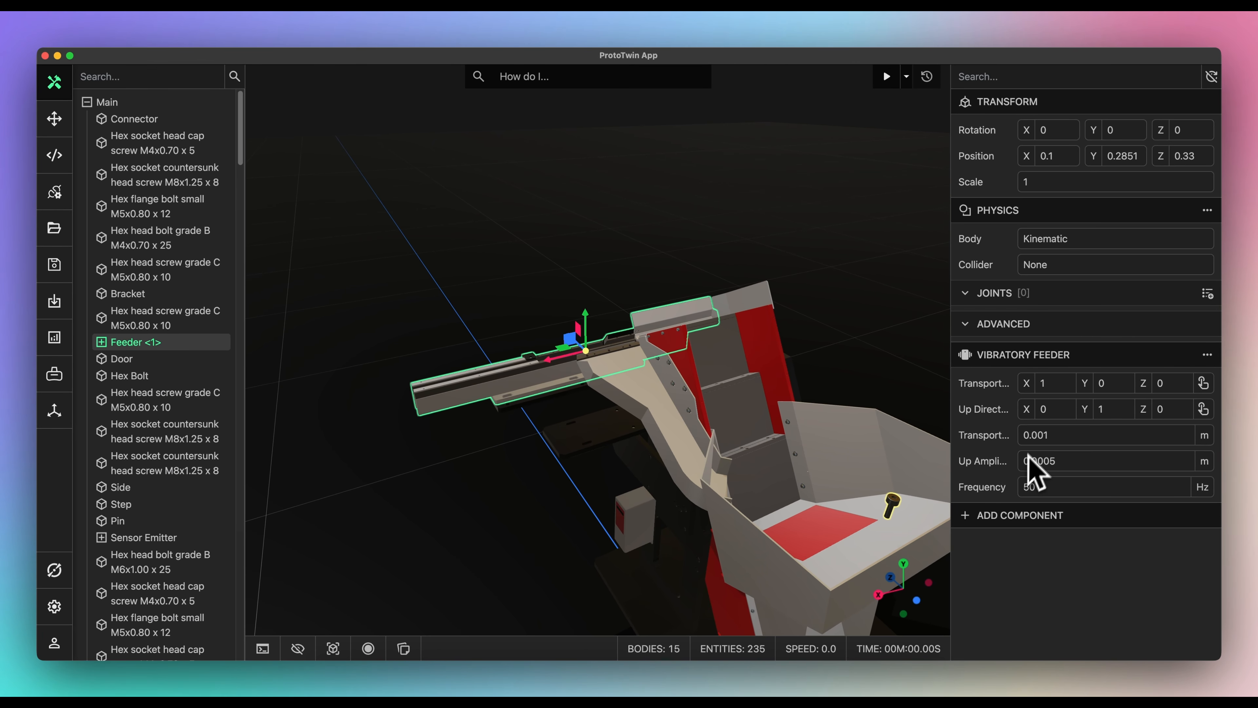
{"action": "left_click_drag", "start_coordinate": [1042, 437], "coordinate": [1069, 444]}
{"action": "left_click", "coordinate": [1054, 461]}
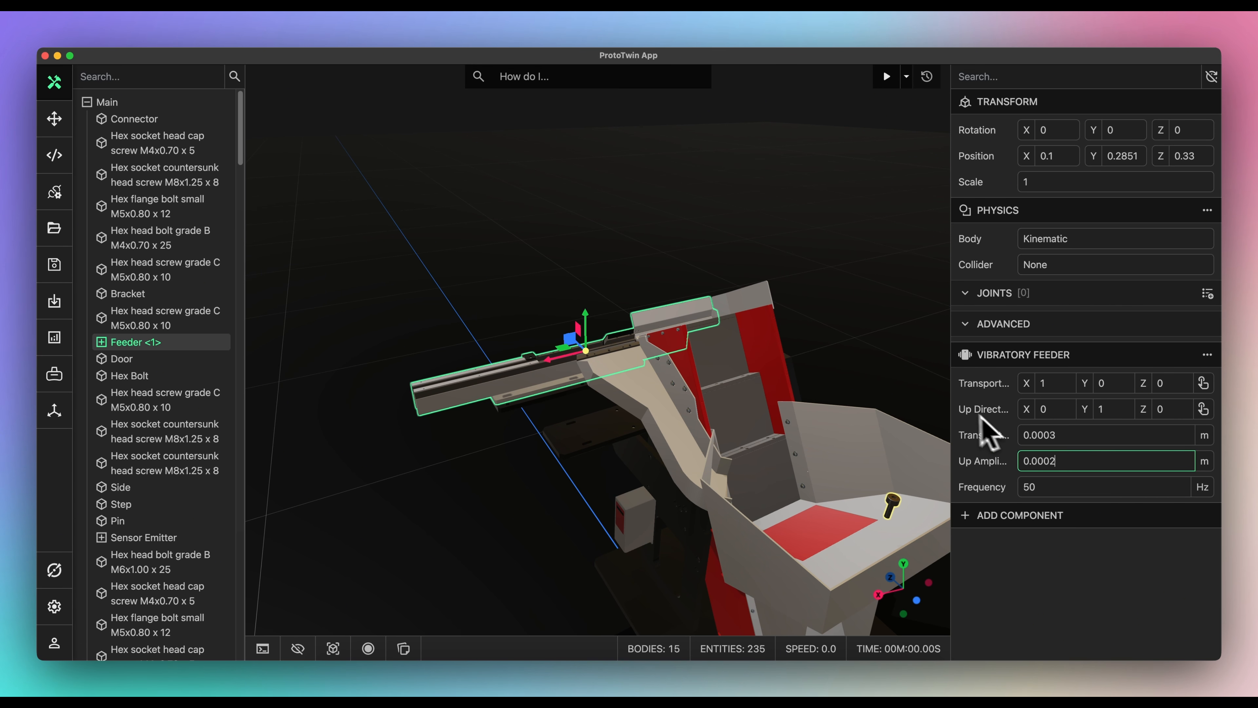
{"action": "left_click", "coordinate": [920, 394]}
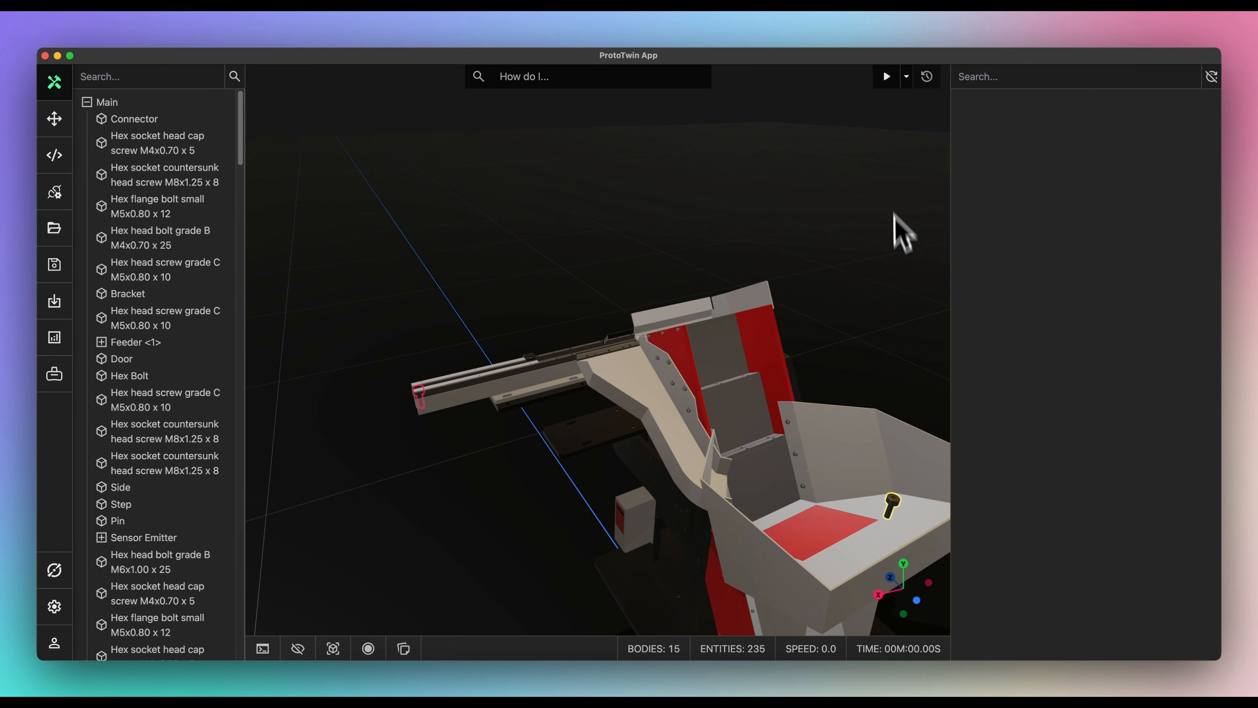
- Start the simulation and tilt the view to watch screws travel along the vibrating feeder track
{"action": "left_click", "coordinate": [887, 78]}
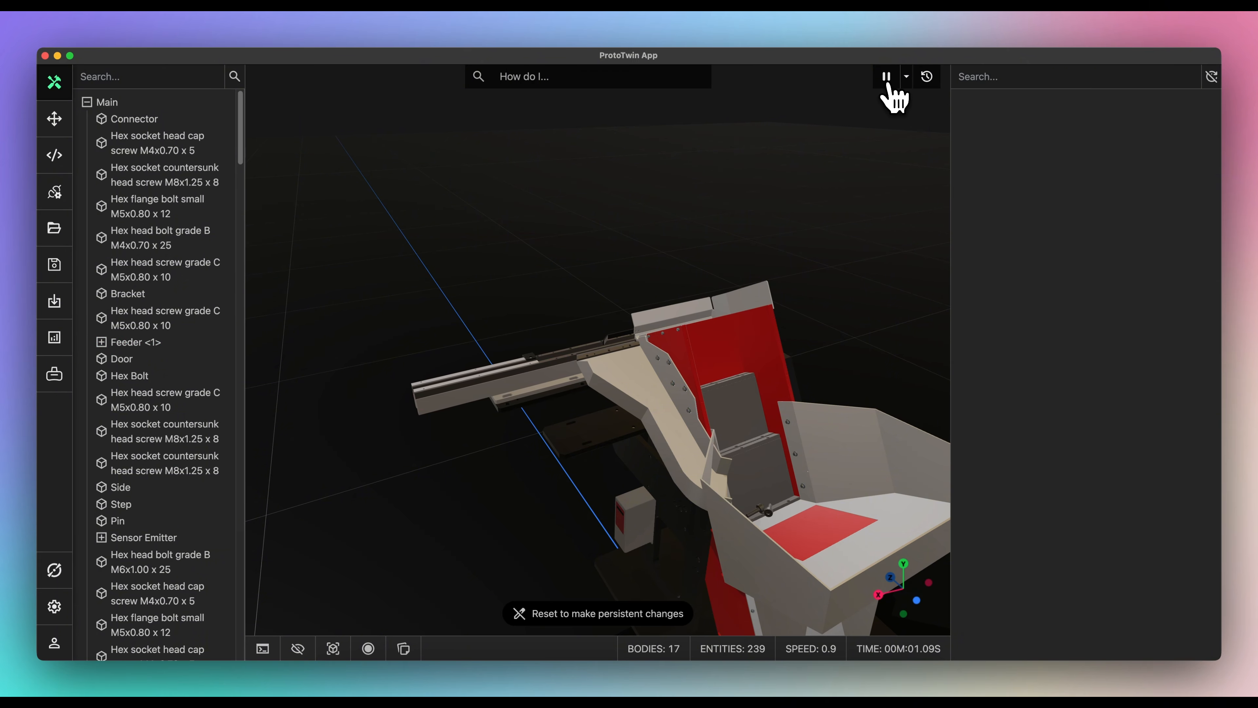
{"action": "scroll", "coordinate": [759, 316], "scroll_direction": "up", "scroll_amount": 10}
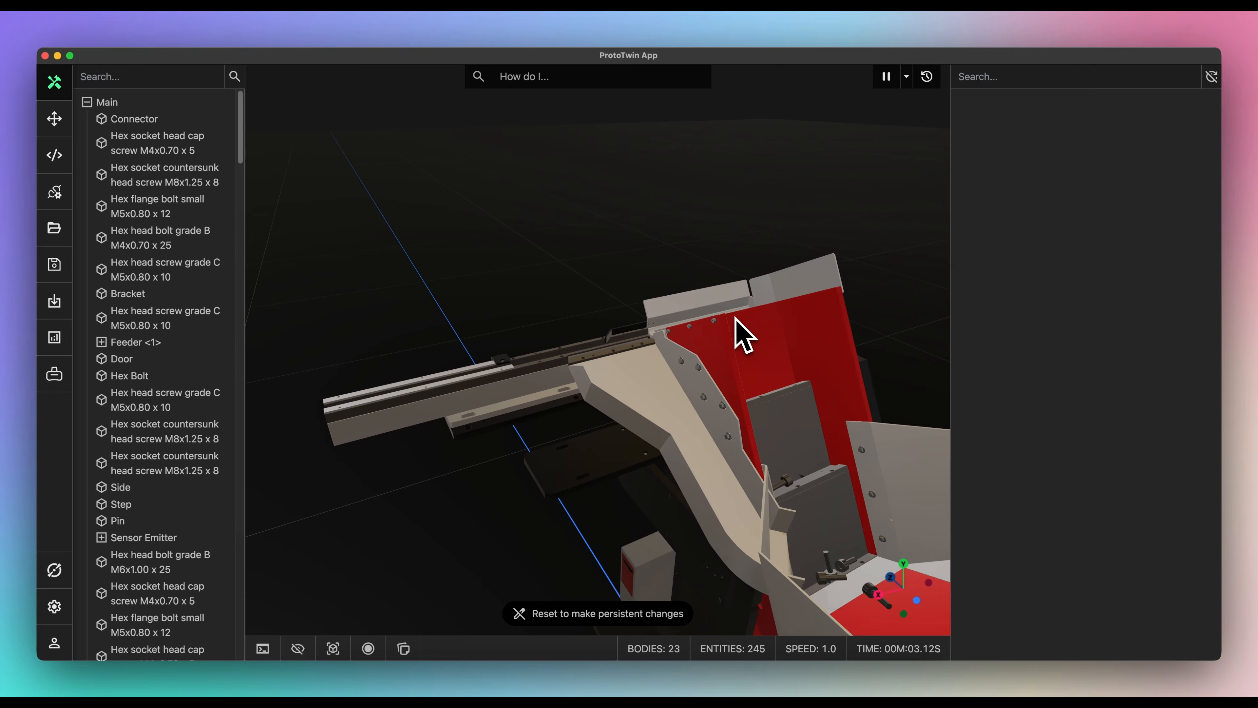
{"action": "scroll", "coordinate": [758, 318], "scroll_direction": "down", "scroll_amount": 5}
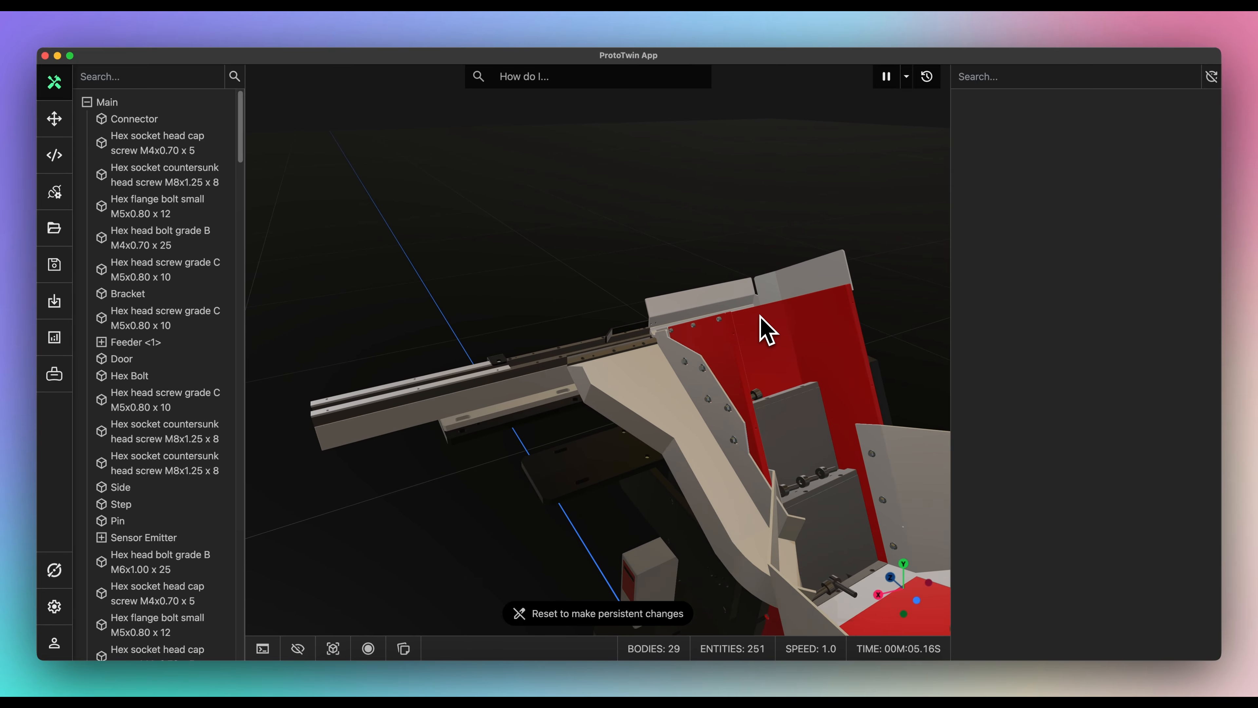
{"action": "middle_click_drag", "start_coordinate": [739, 310], "coordinate": [704, 325]}
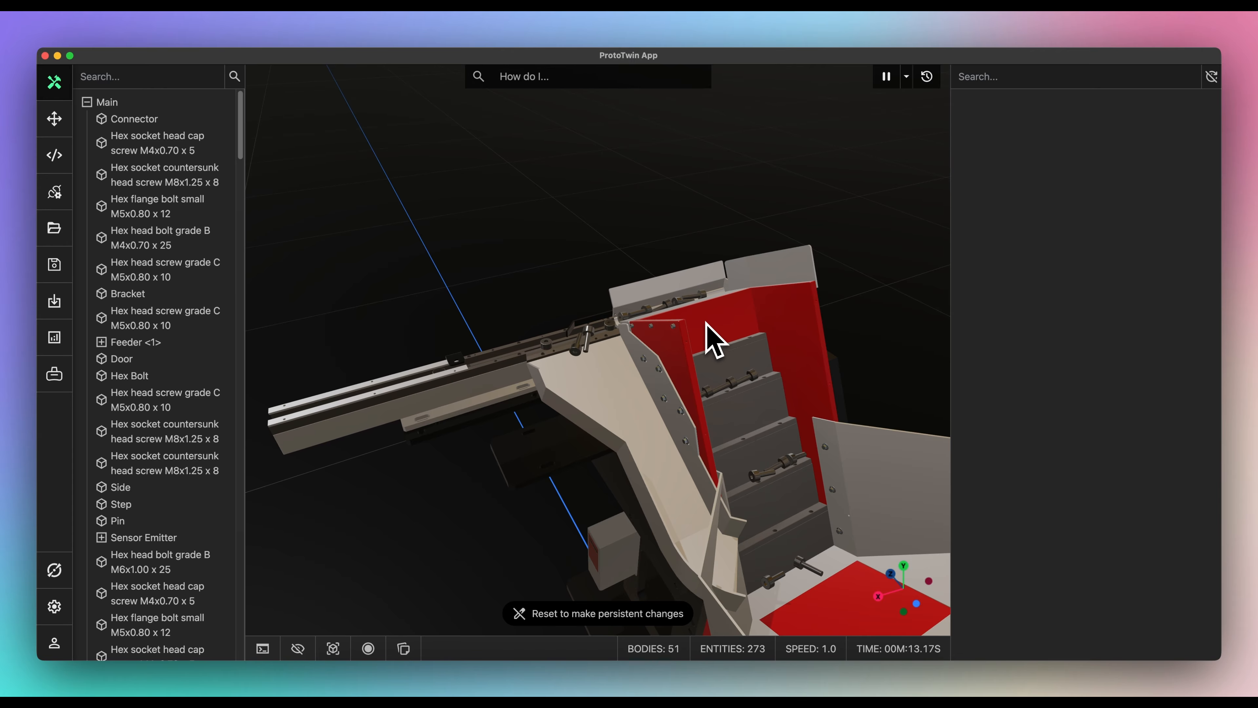